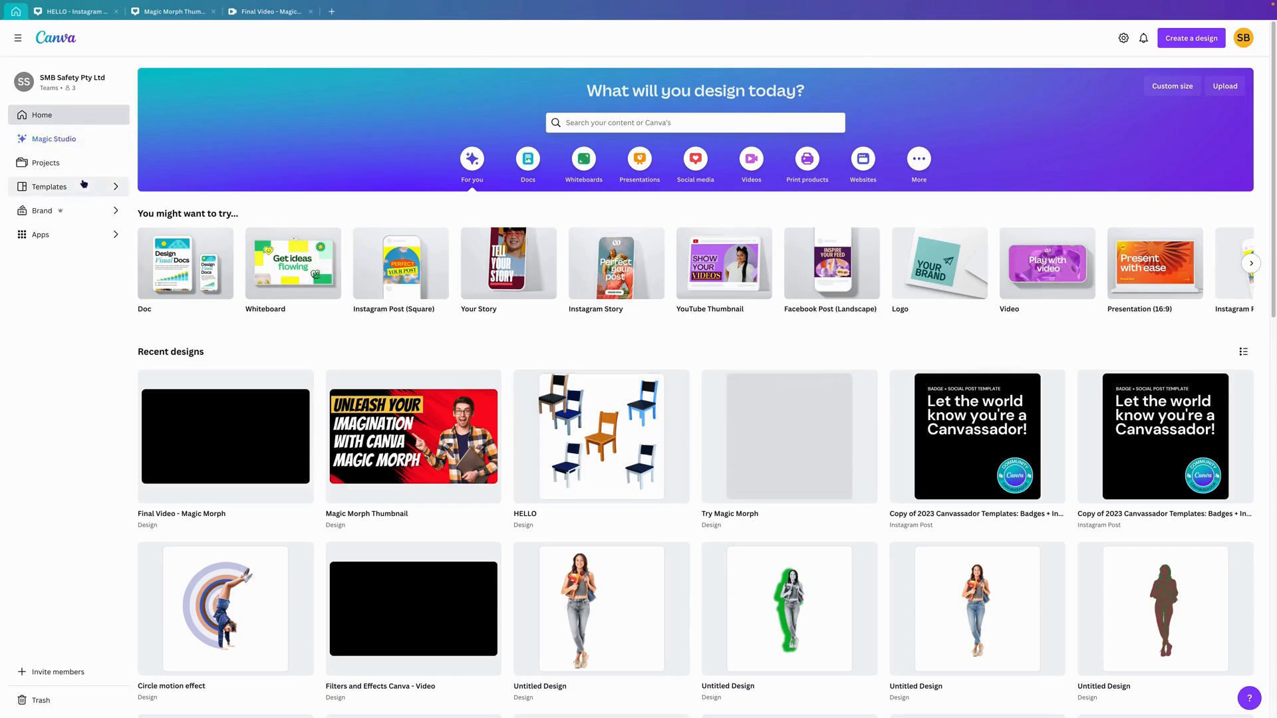
Step: Open the Try Magic Morph sample design from Magic Studio, close it and return to the home area
click(62, 139)
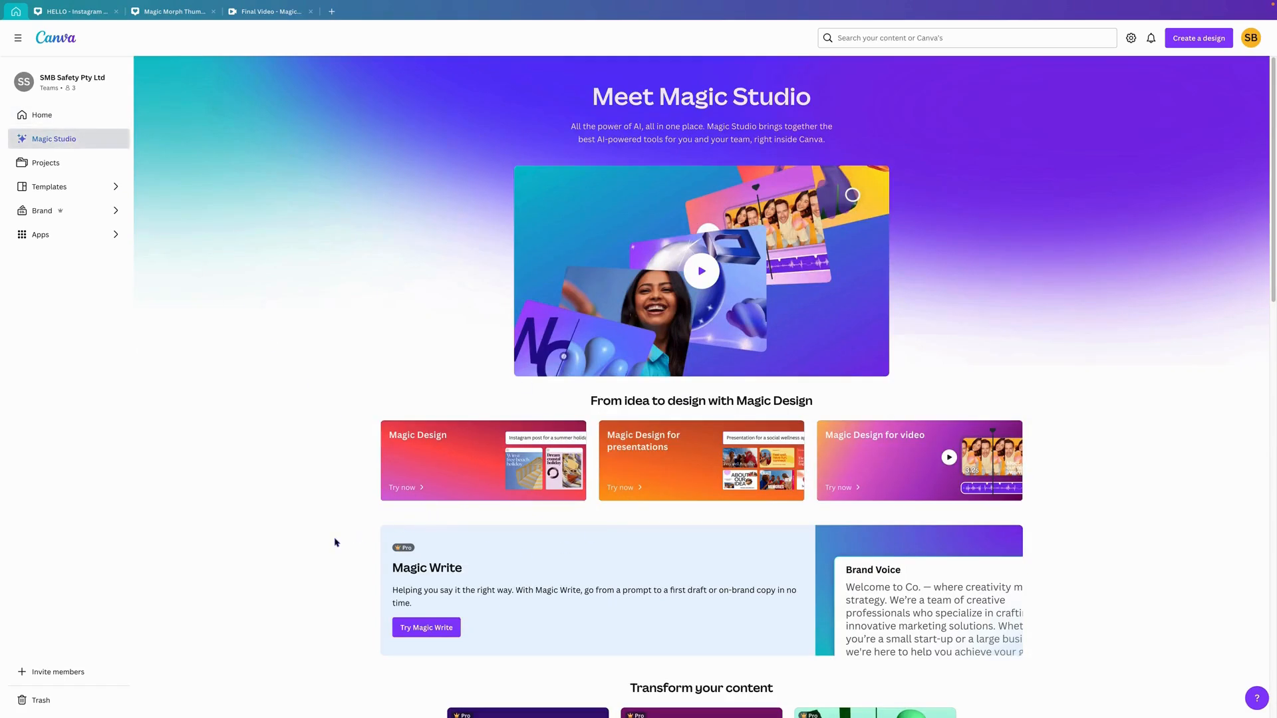
scroll(333, 542, down, 3)
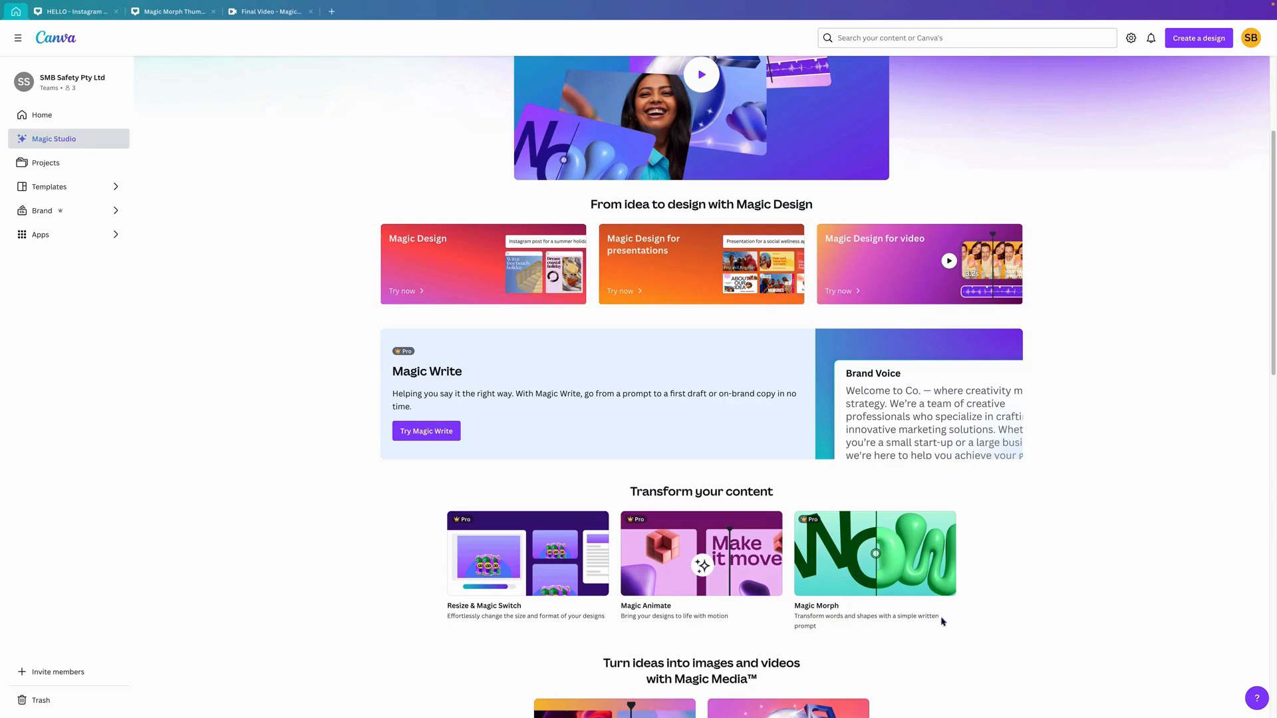
click(866, 555)
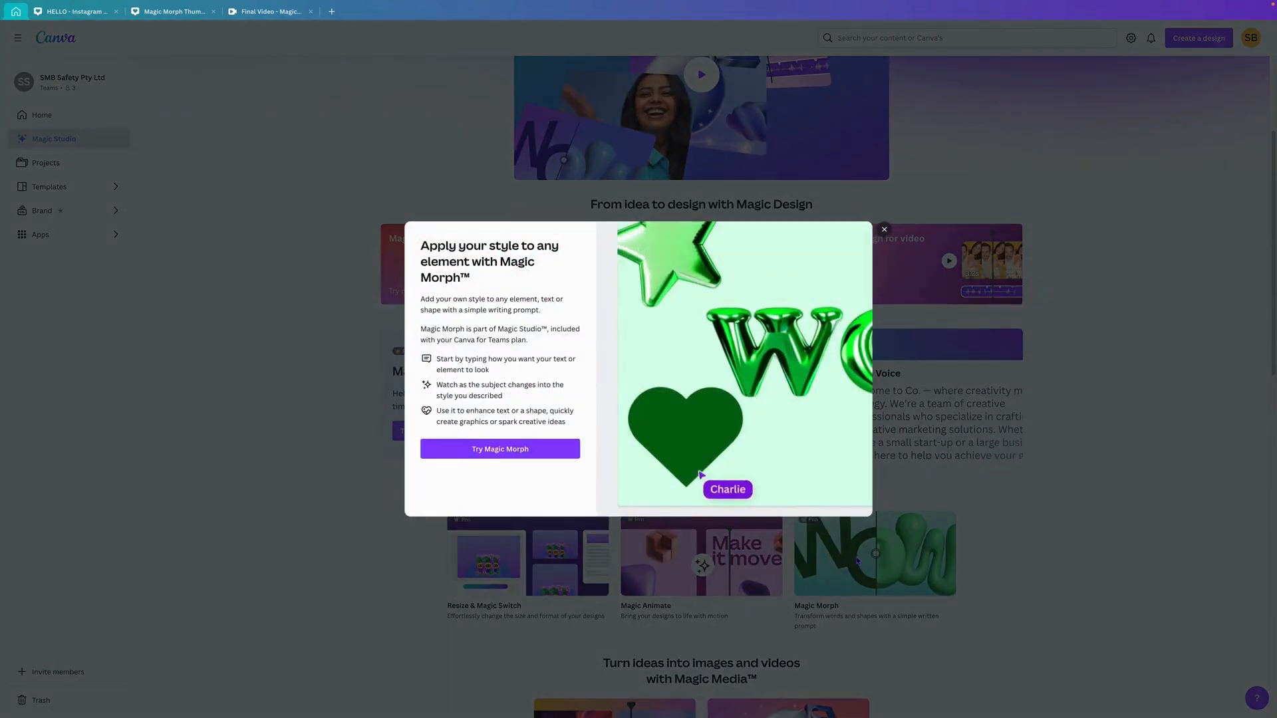
click(494, 451)
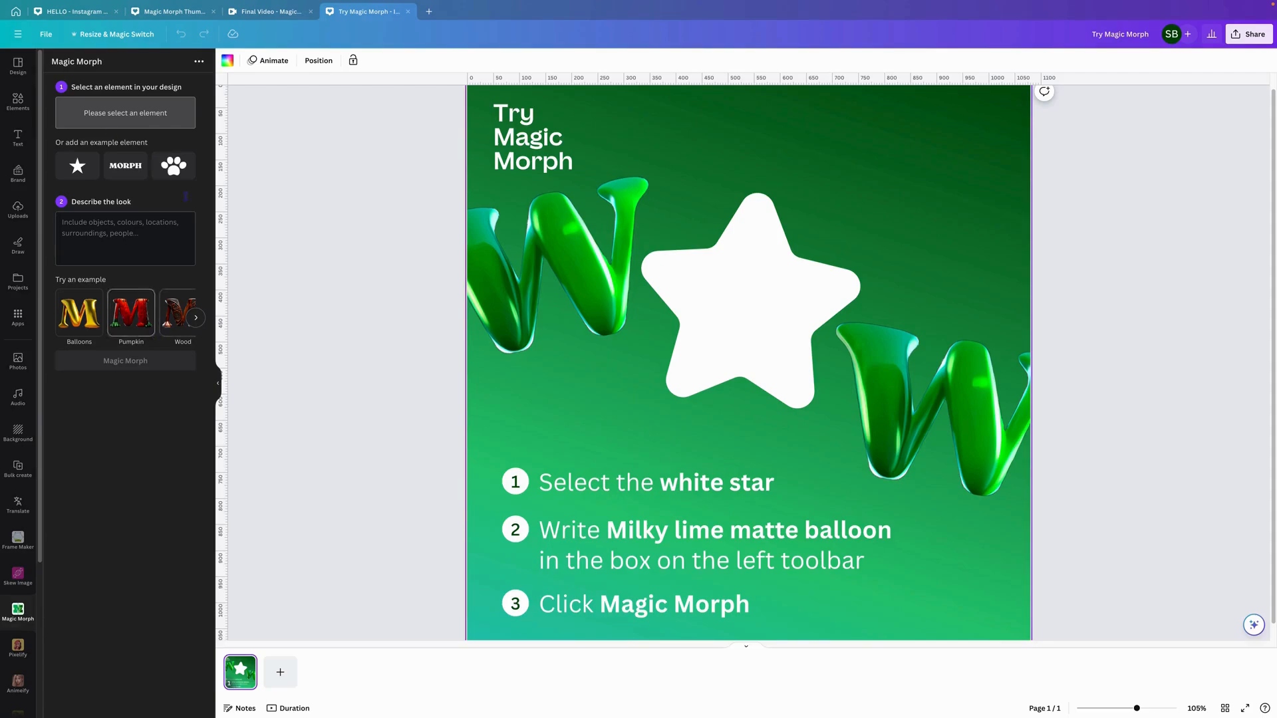
click(409, 12)
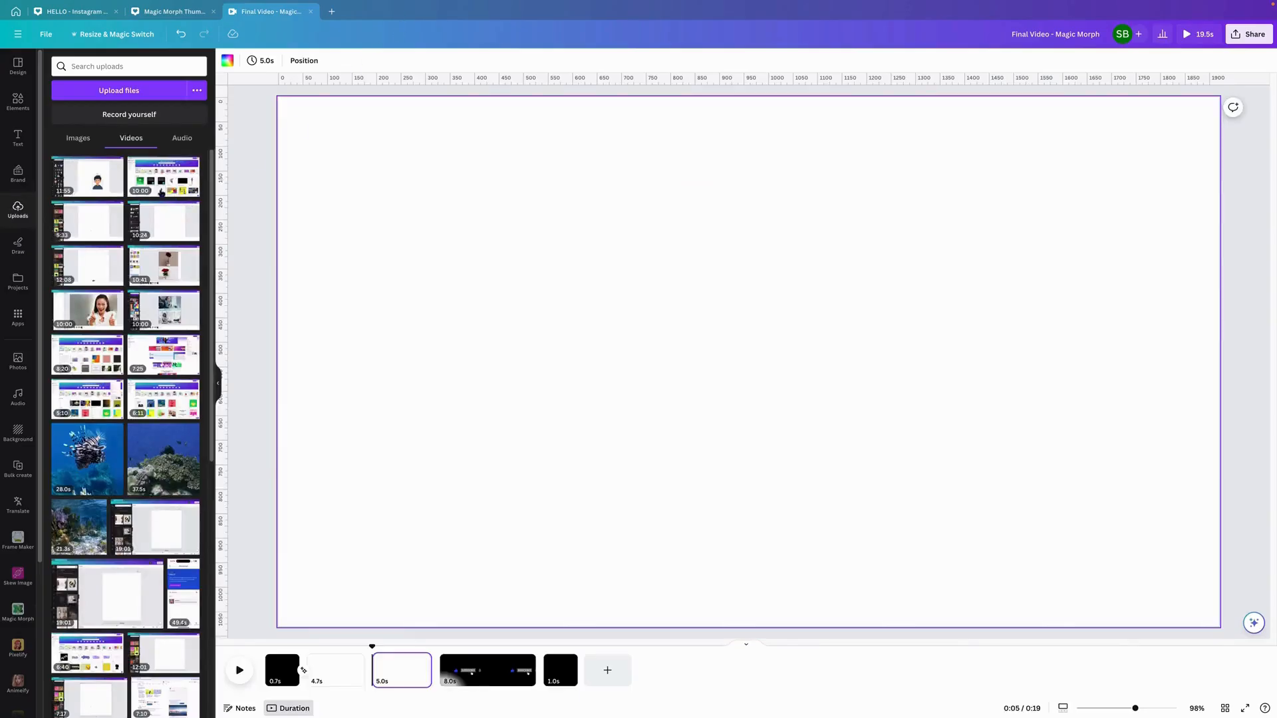
click(16, 14)
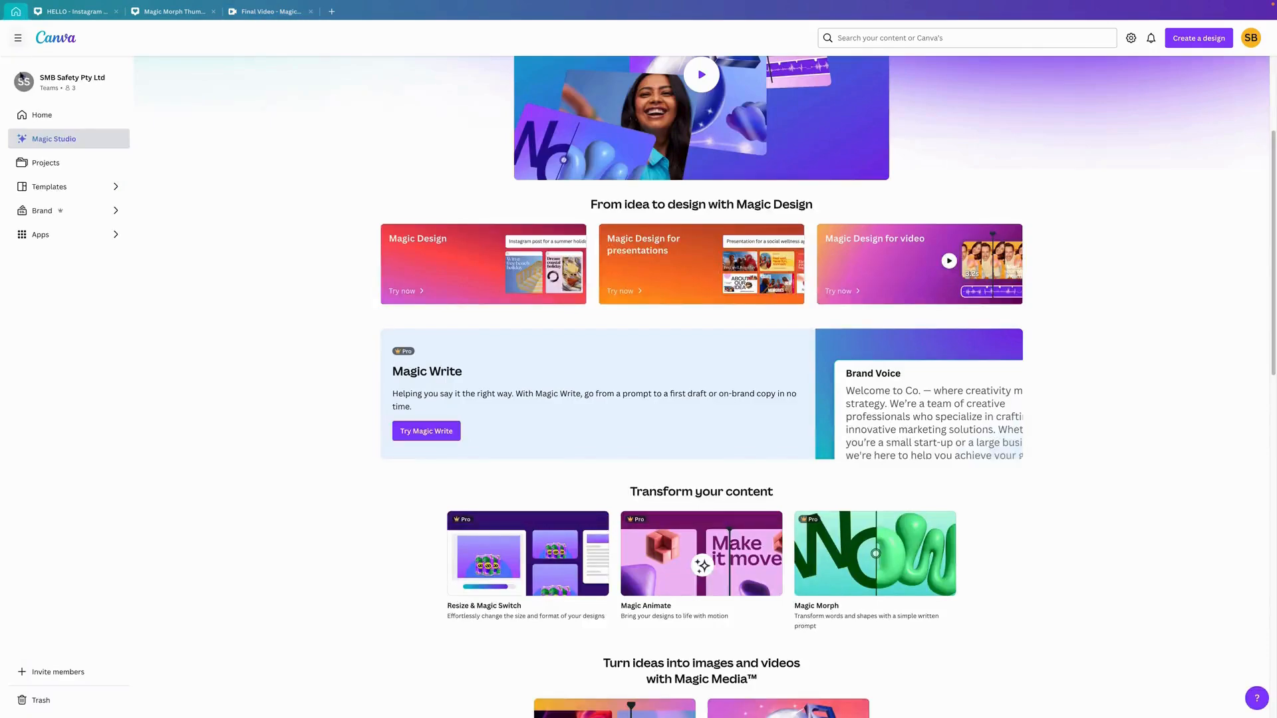
Step: Search the apps directory for "magic morph" and open the Magic Morph app's details
click(38, 236)
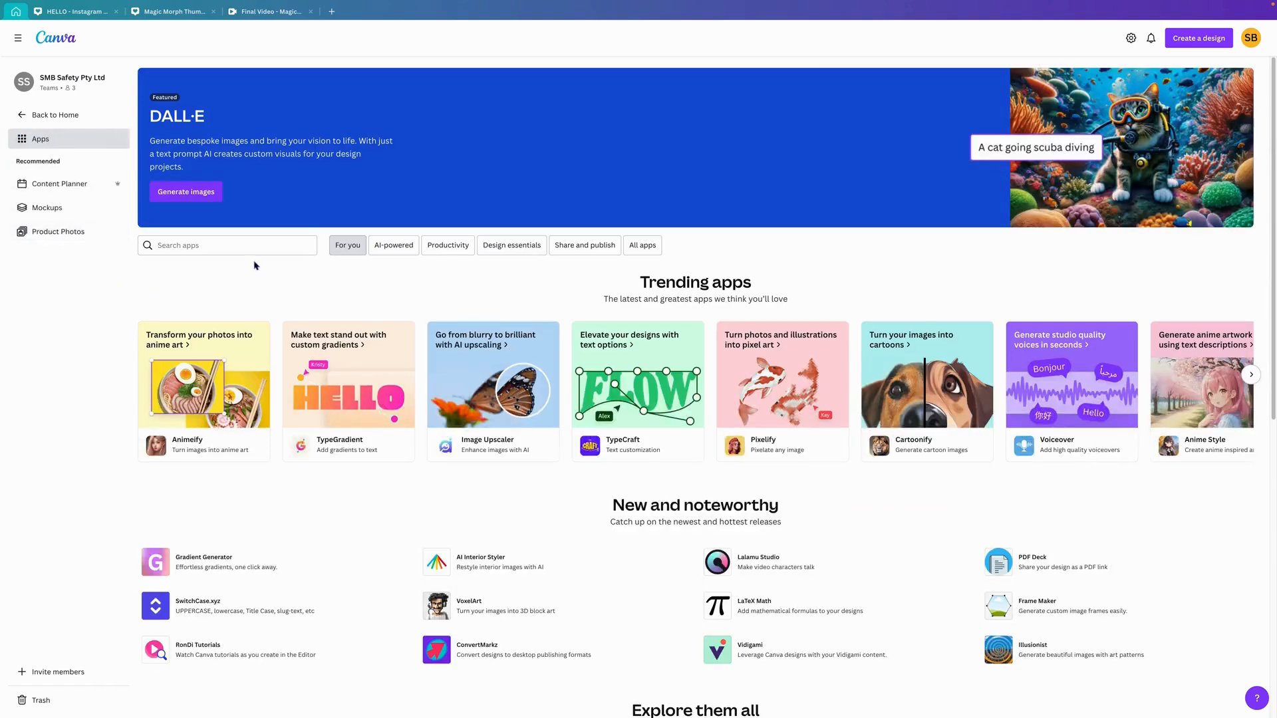
click(233, 245)
text(m)
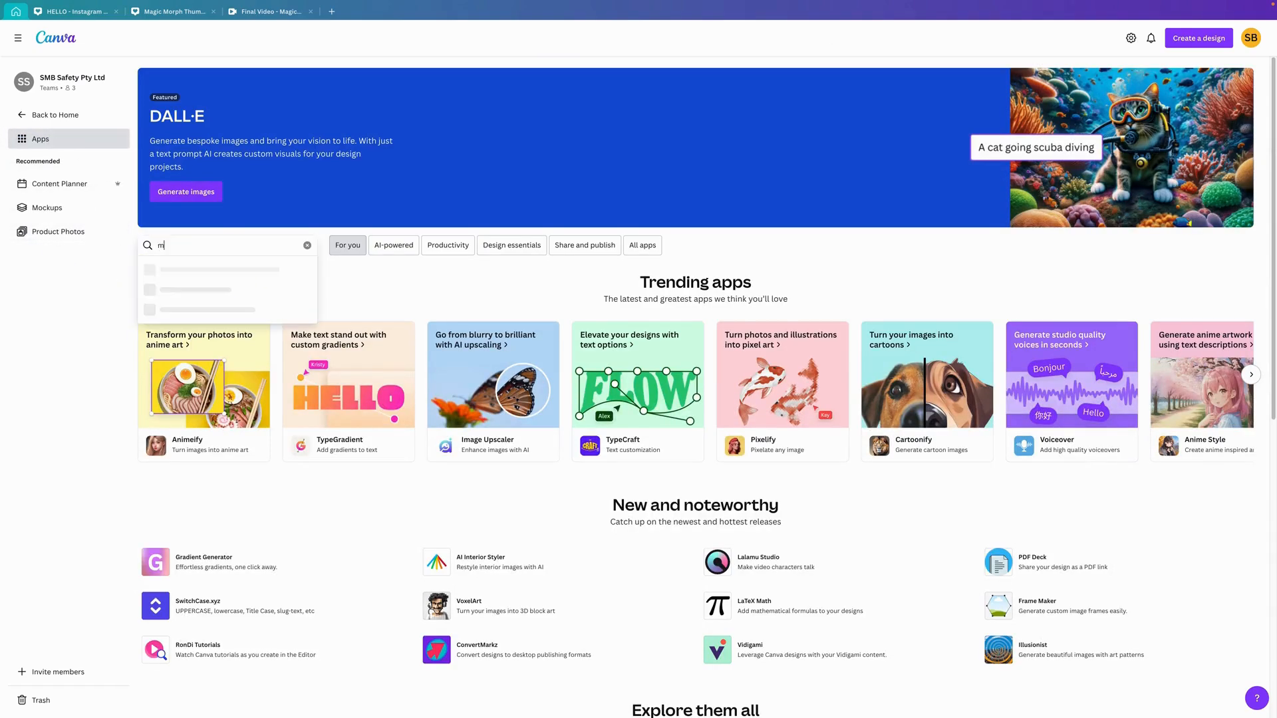
text(agic morph)
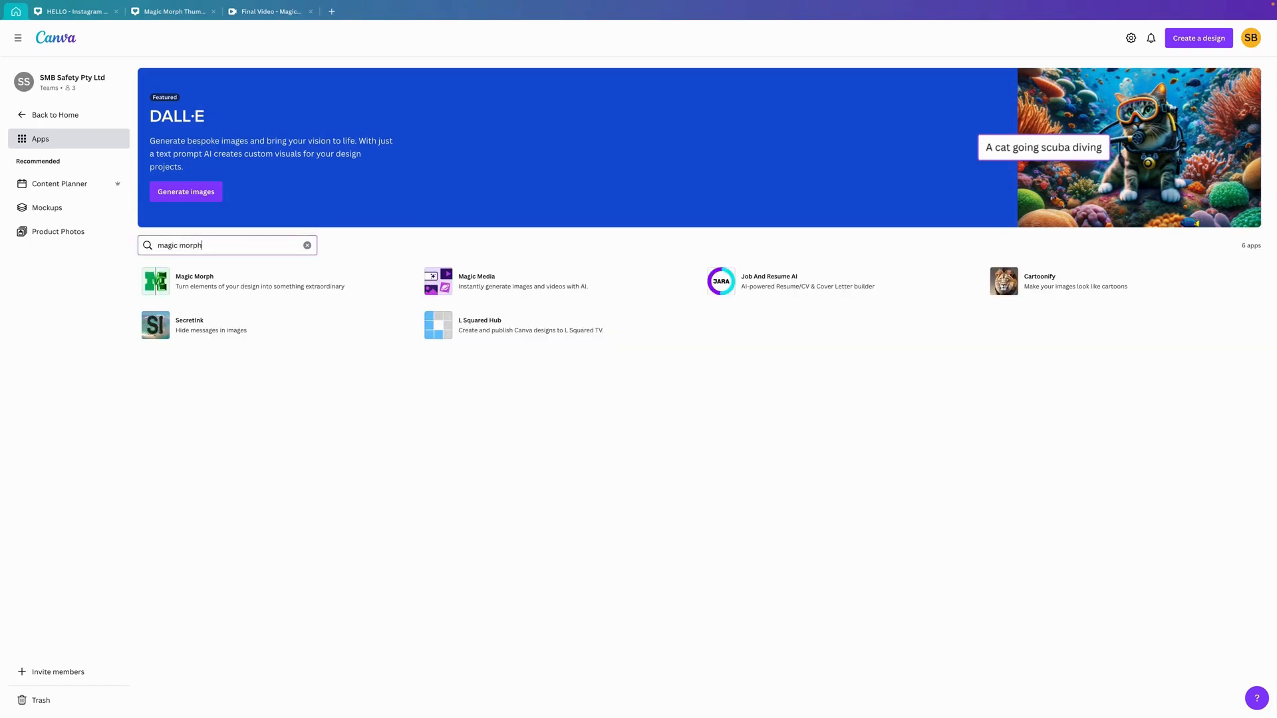
click(189, 294)
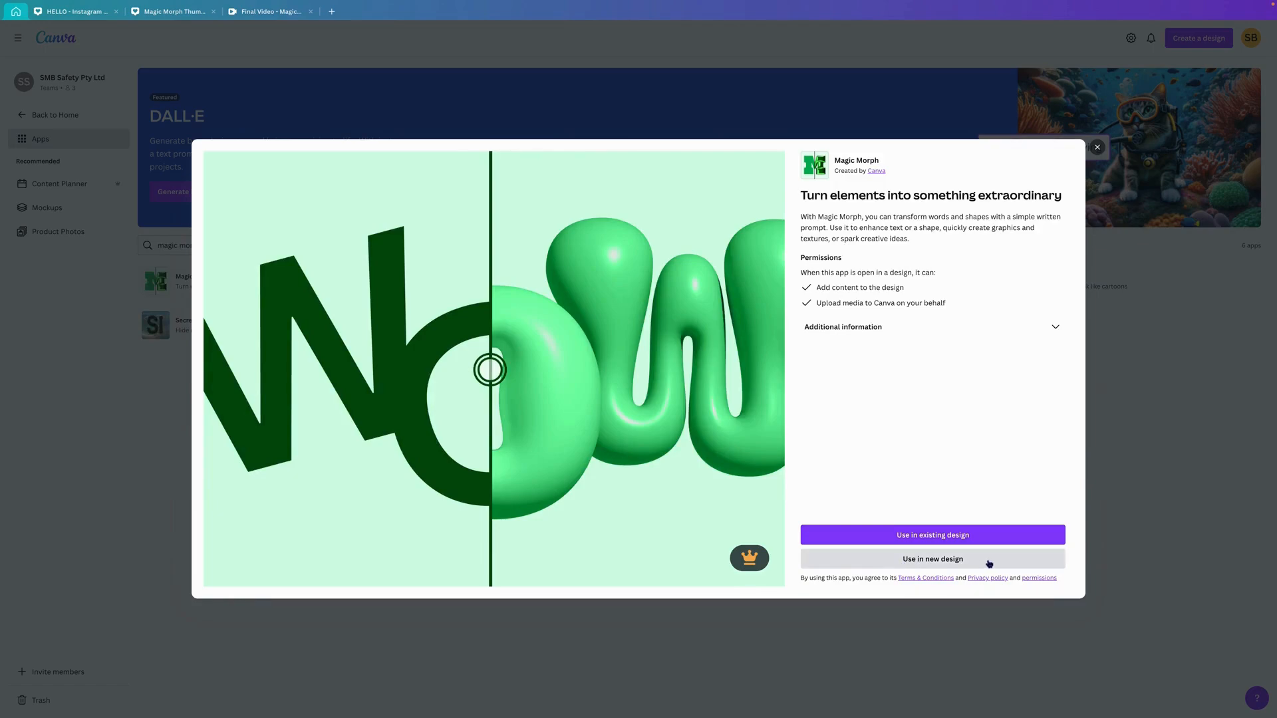
Step: Use Magic Morph in a new Instagram Post (Portrait) design, close that design and dismiss the app's details
click(929, 560)
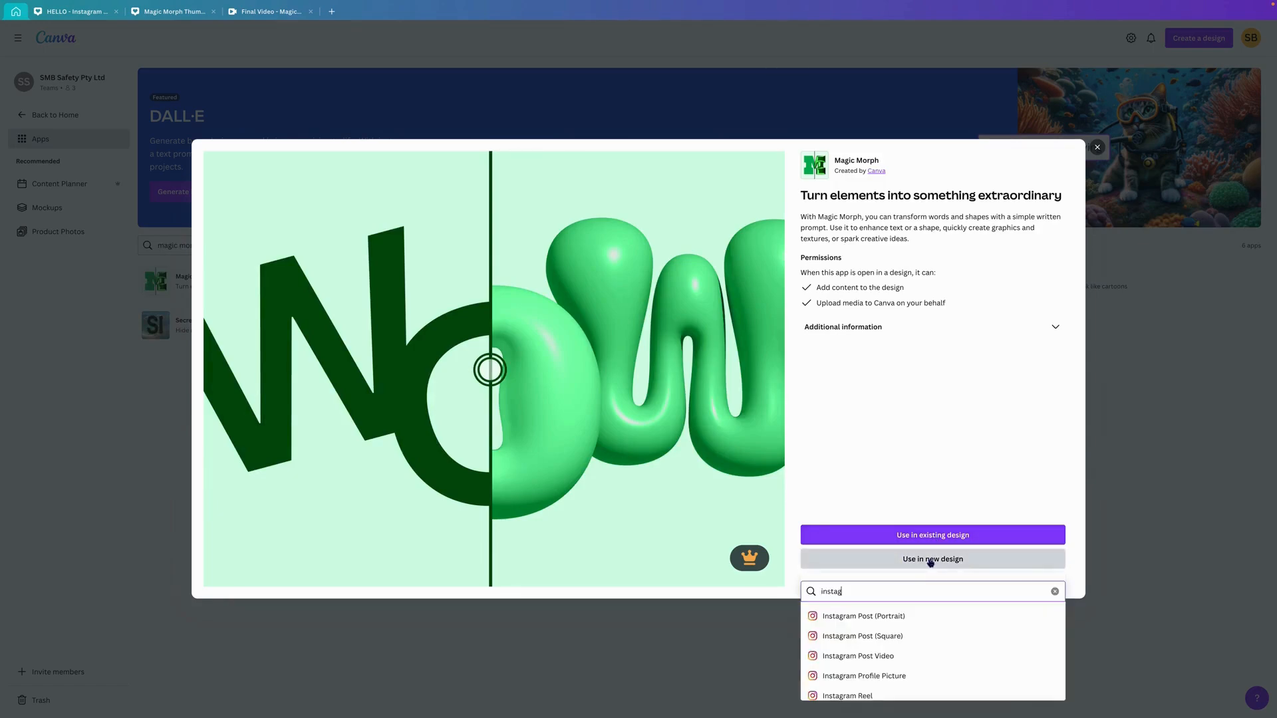
click(869, 617)
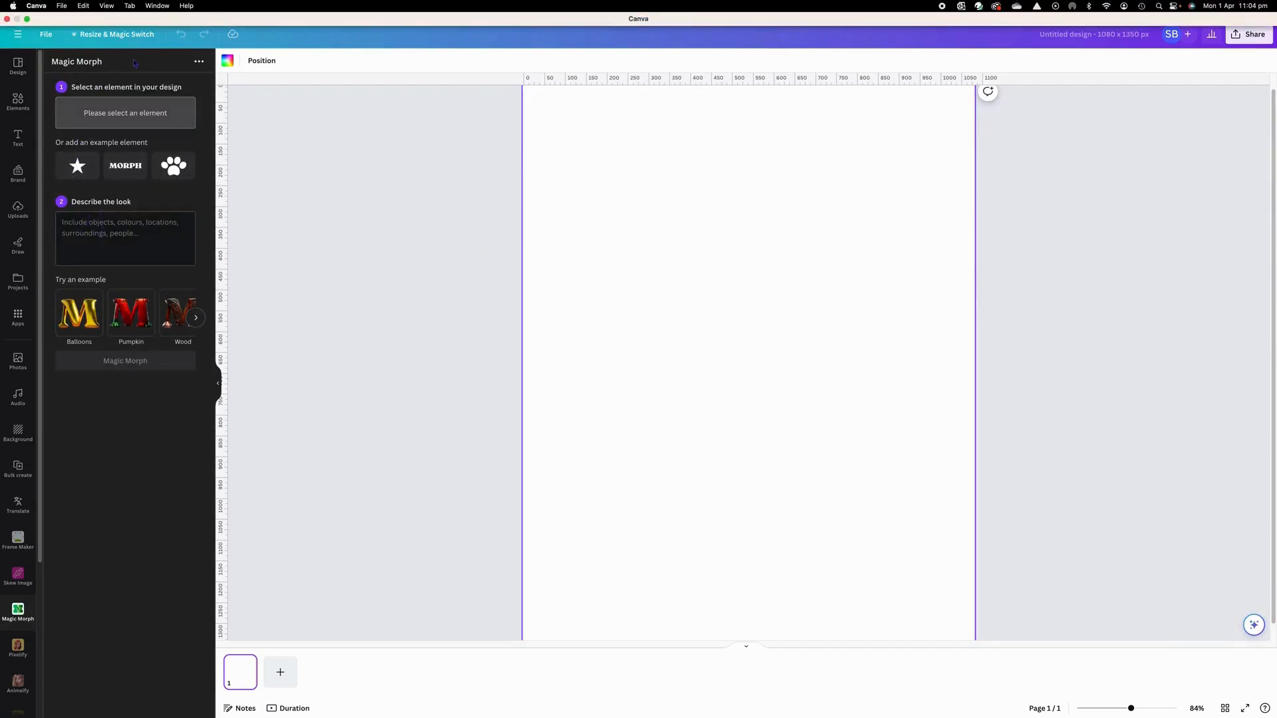
click(408, 11)
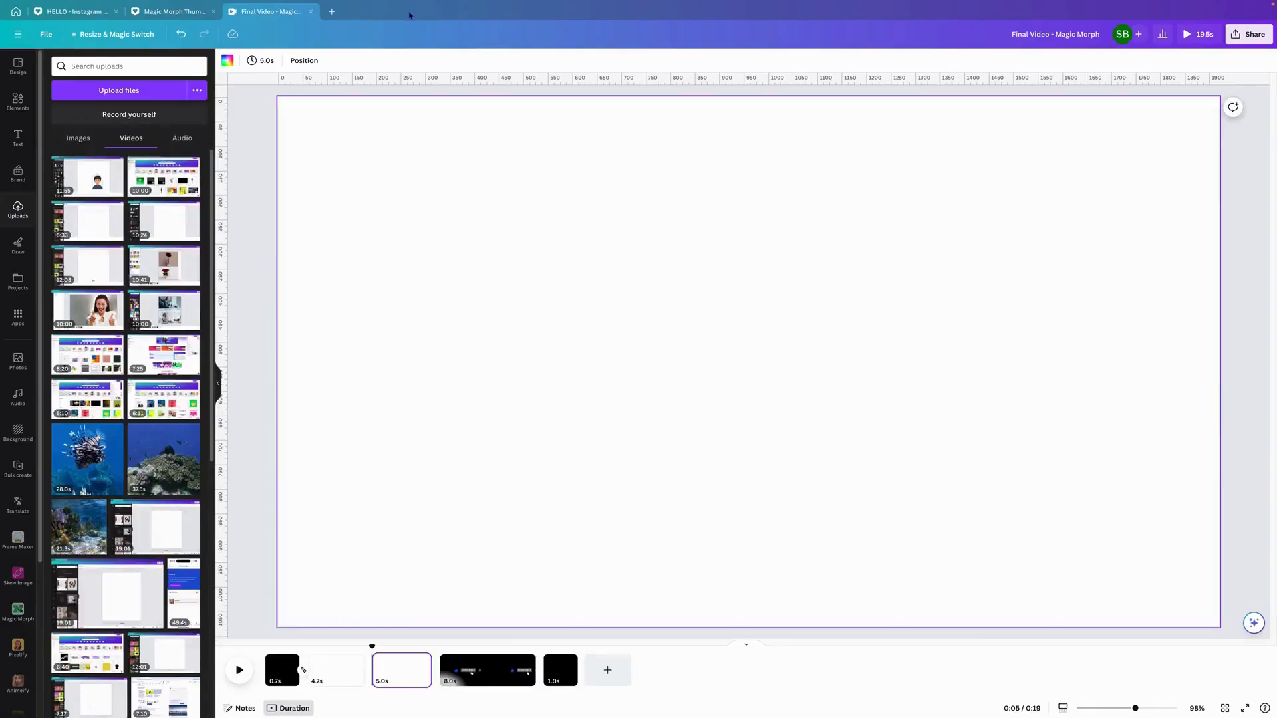
click(15, 13)
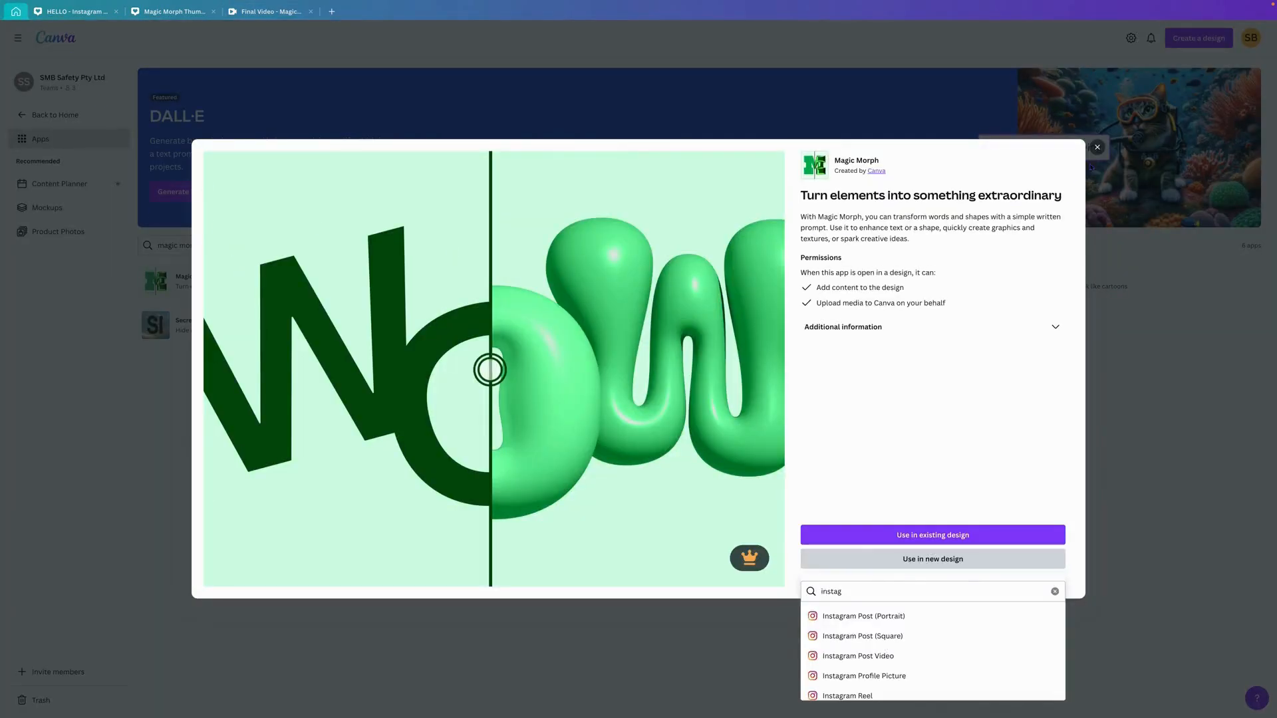
key(Escape)
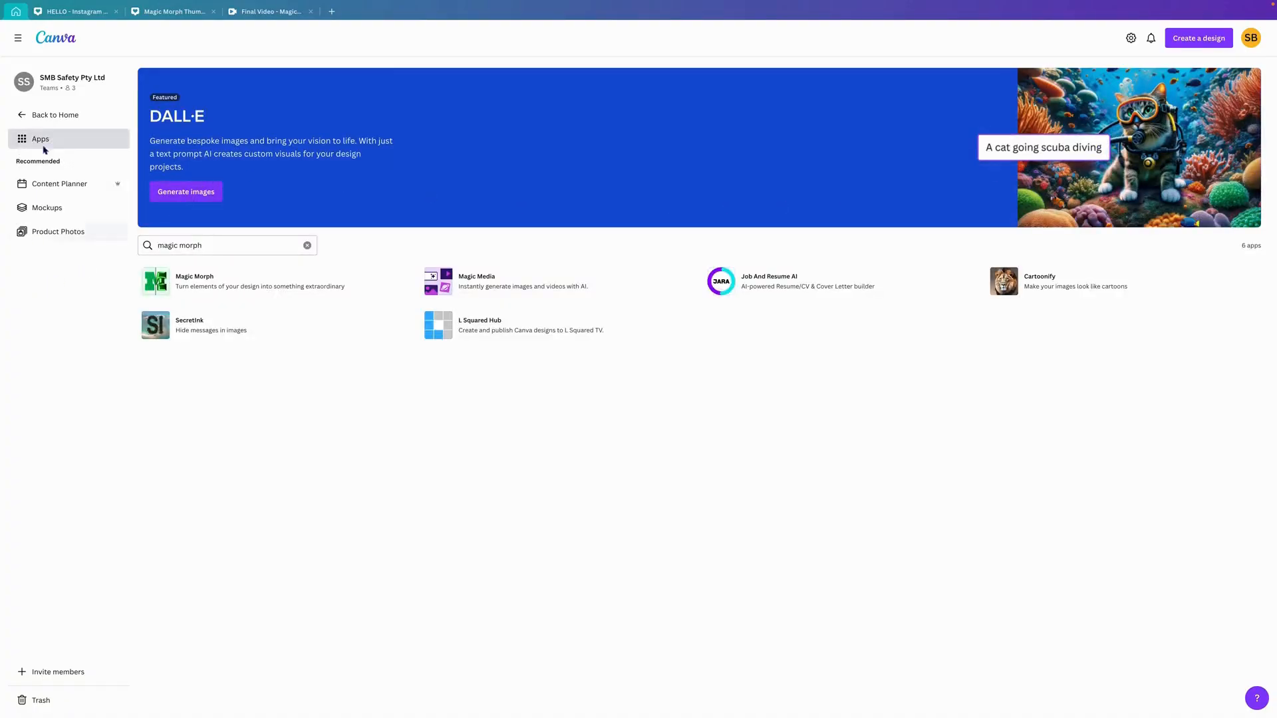
Step: Return to the home page and create a new blank Instagram Post (Square) design
click(52, 116)
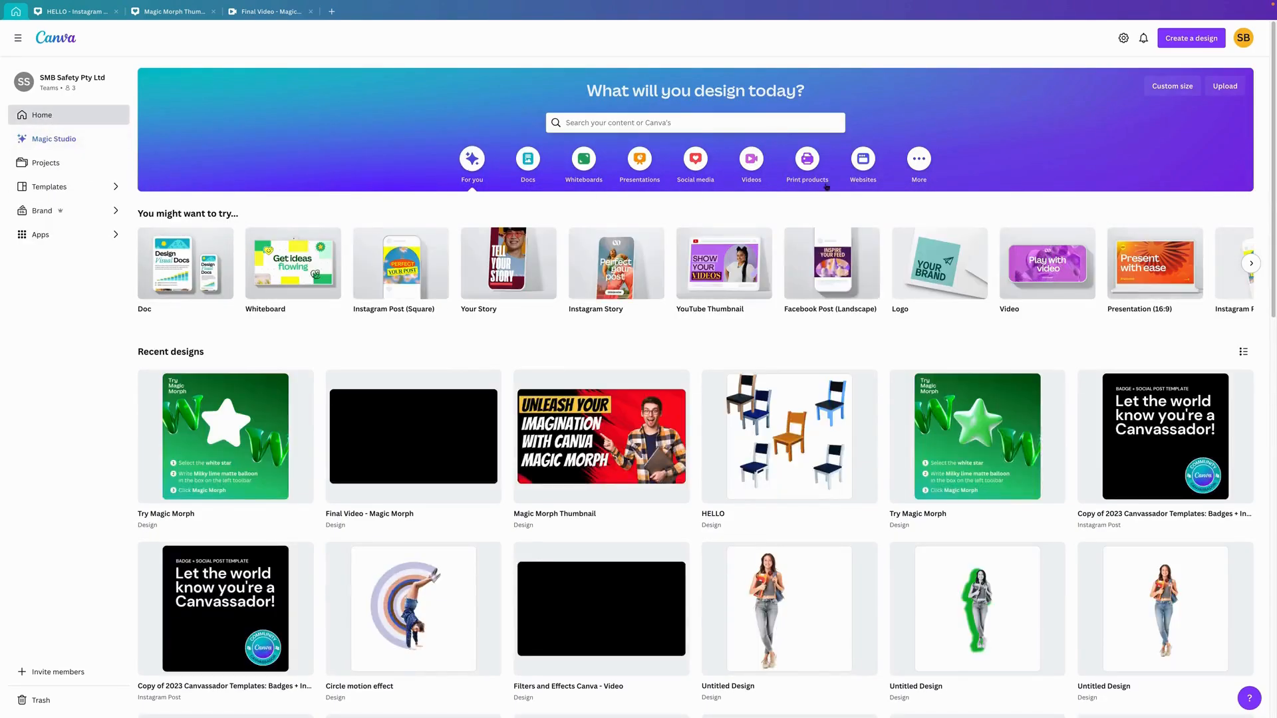
click(1185, 39)
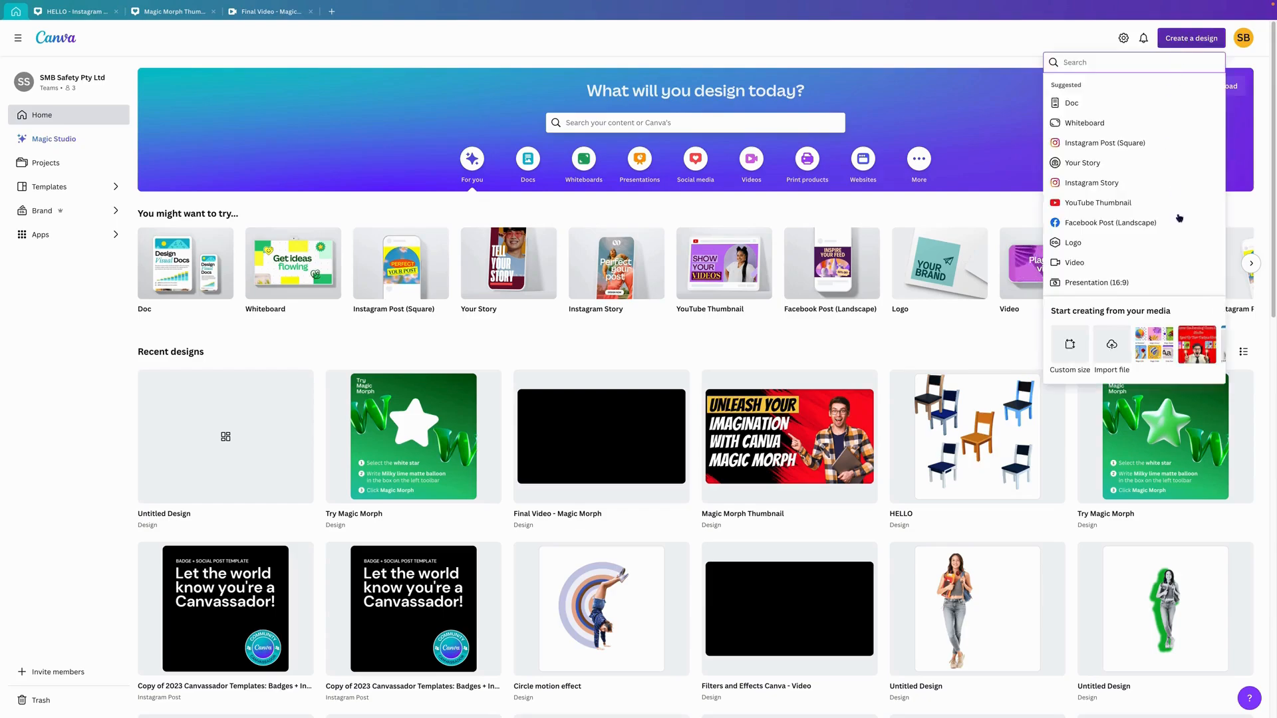
click(1089, 142)
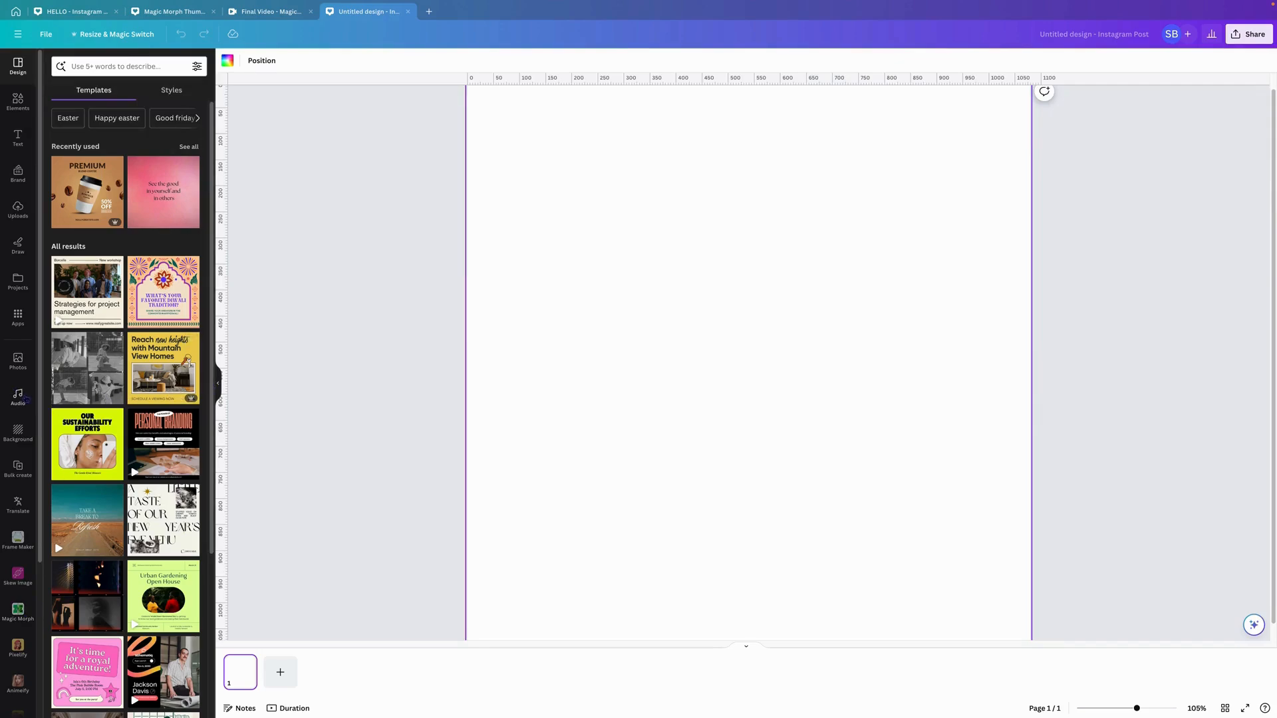
Step: Find the Magic Morph app by searching the editor's apps for "magic morph" and open it
scroll(40, 398, down, 3)
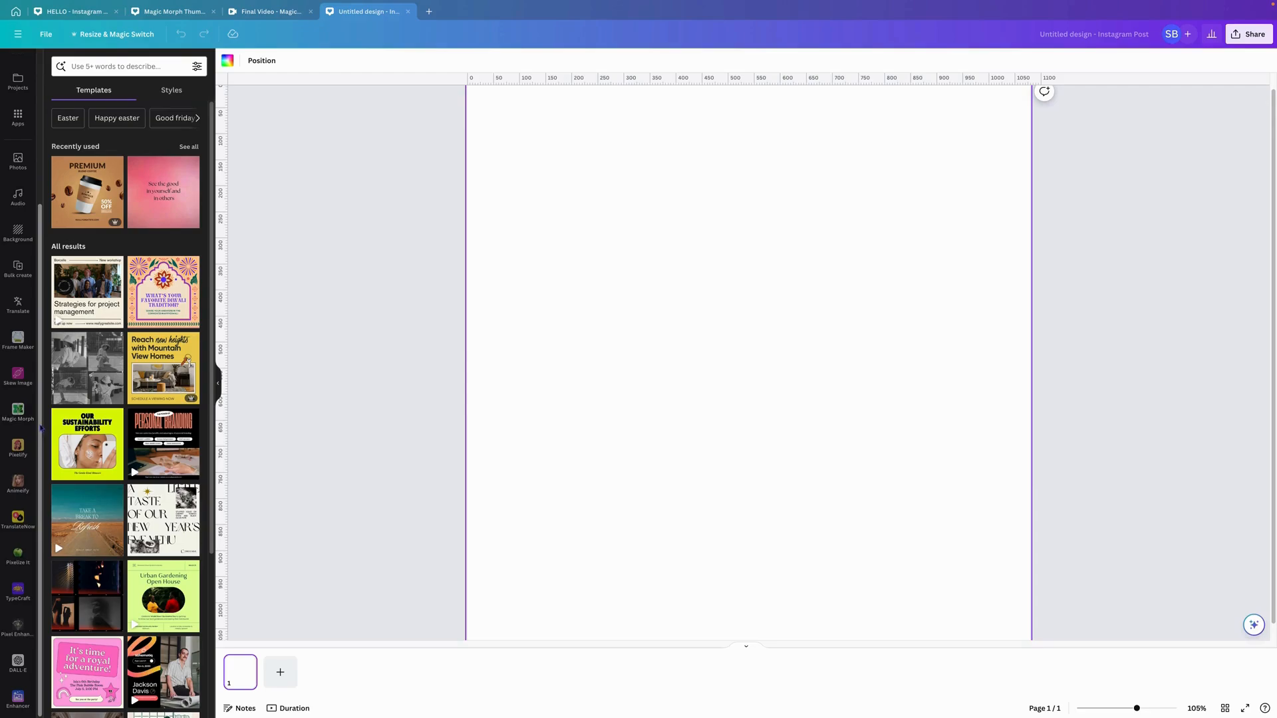
scroll(40, 429, up, 1)
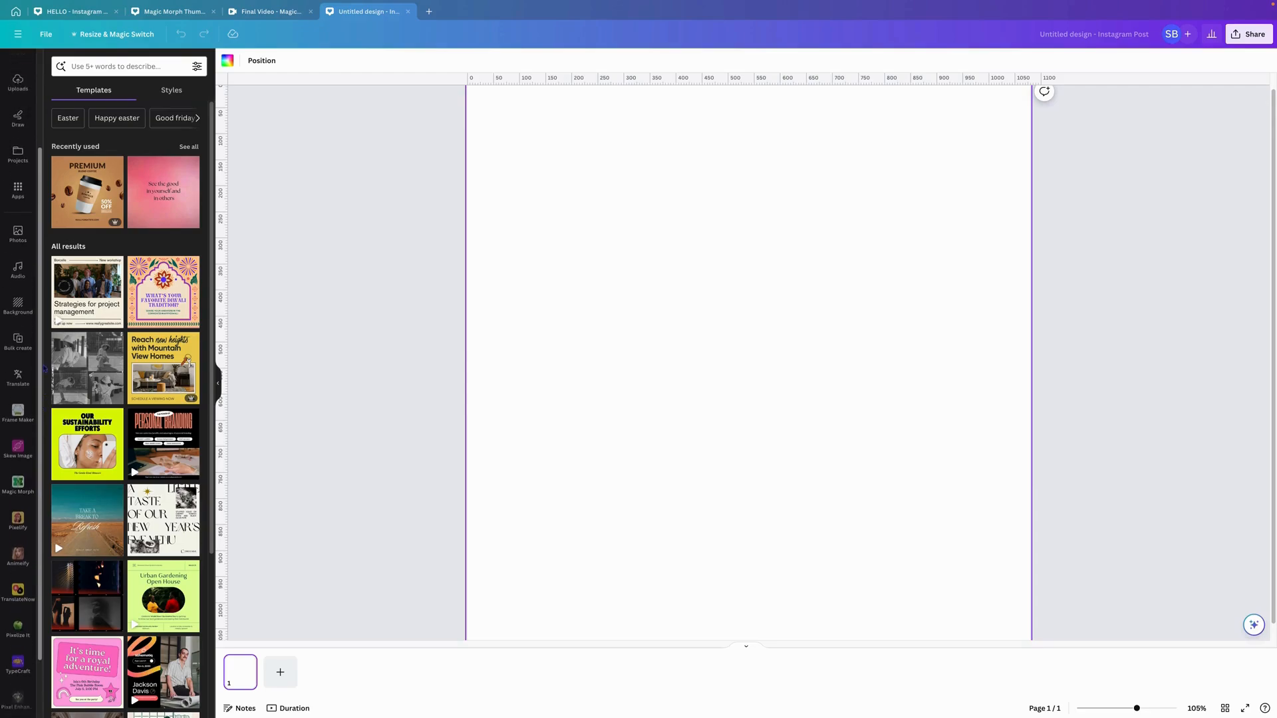
click(19, 198)
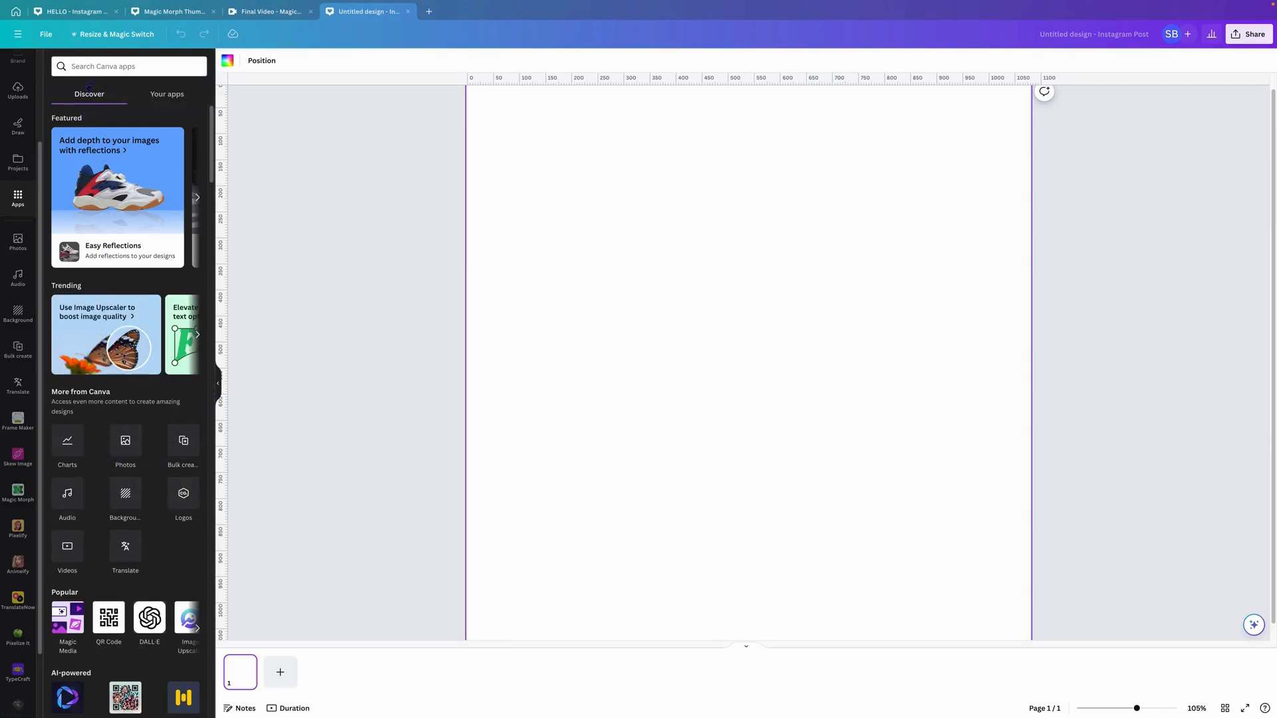
click(101, 66)
text(ma)
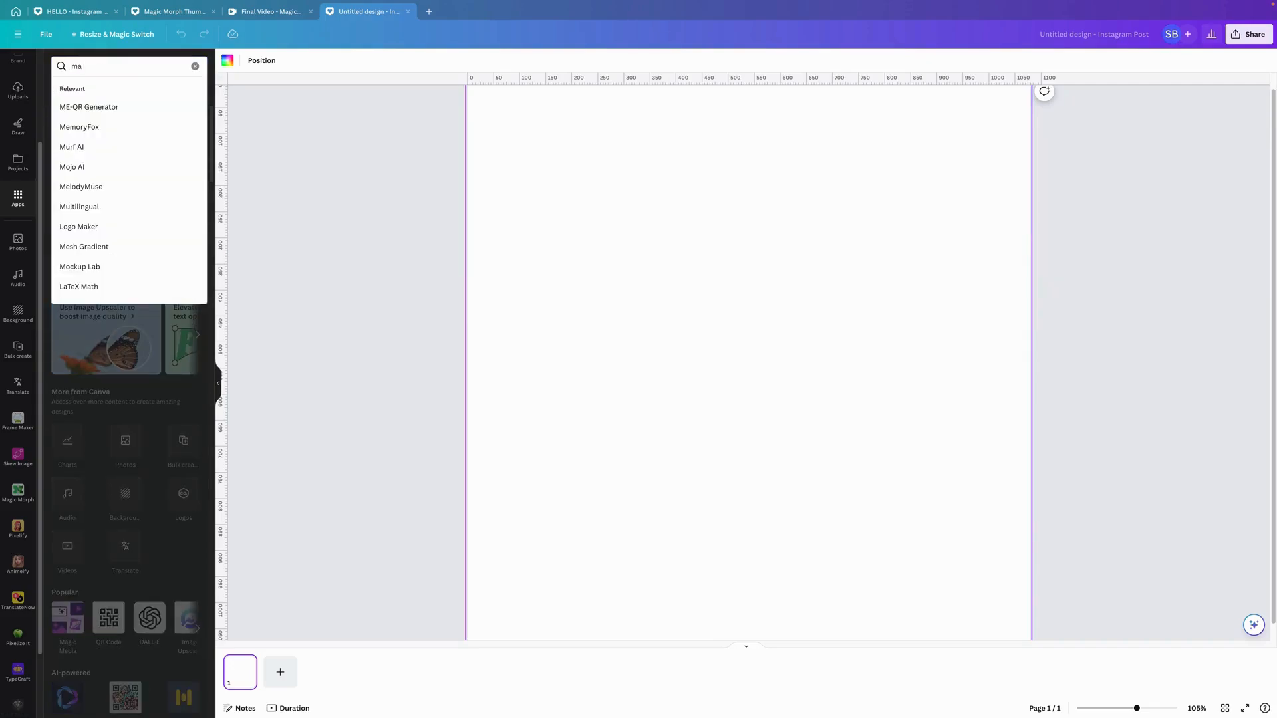
text(gic m)
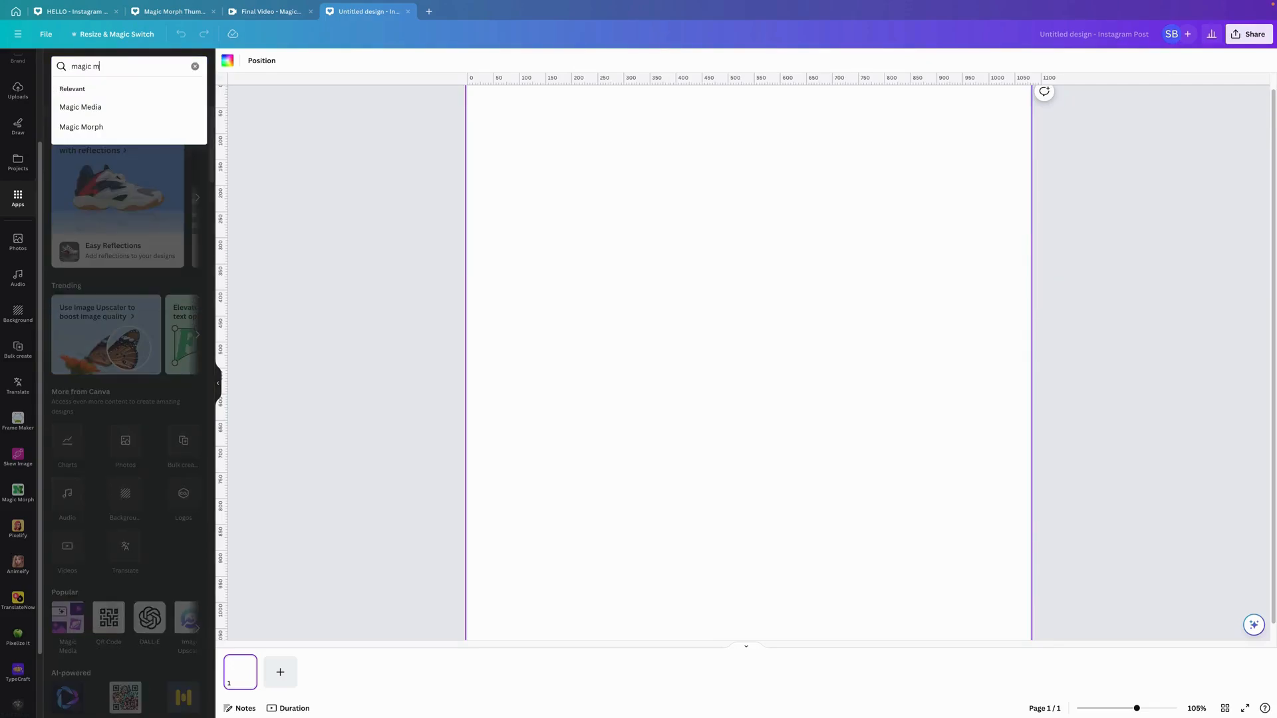
text(orph)
key(Return)
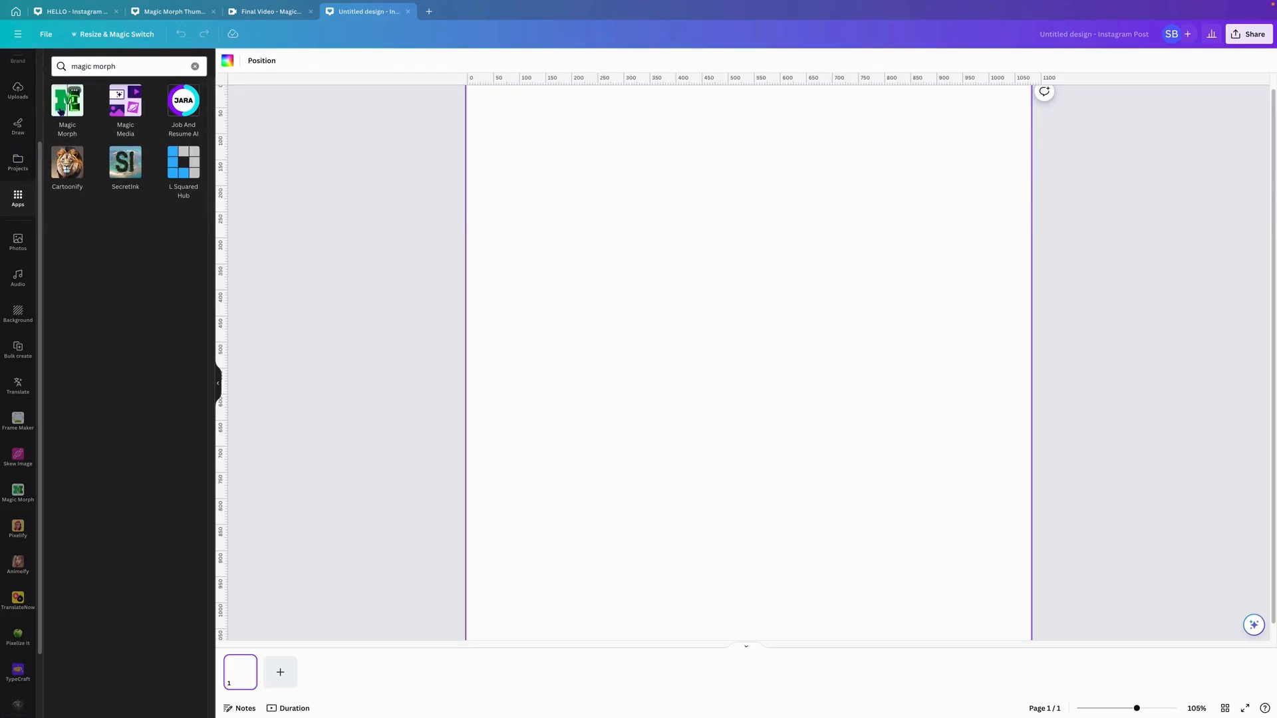
click(60, 112)
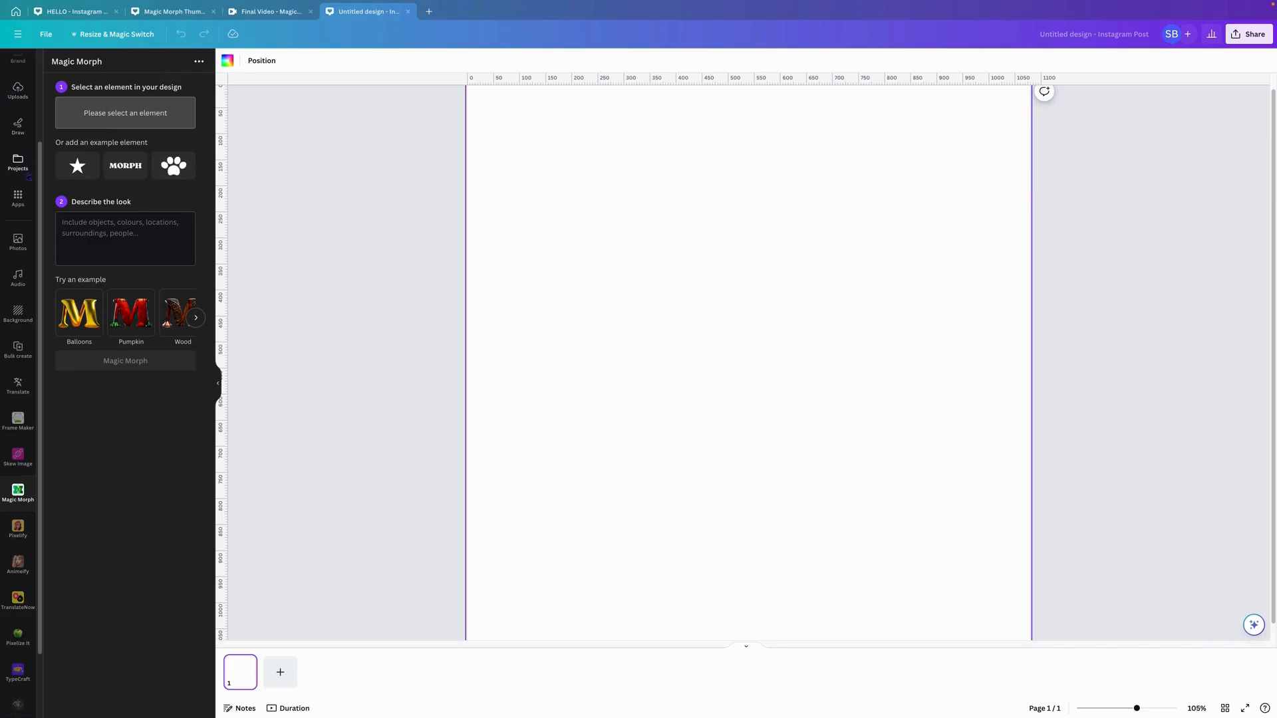
Step: Add the orange wooden chair graphic from the recently used elements to the blank page
scroll(18, 266, up, 3)
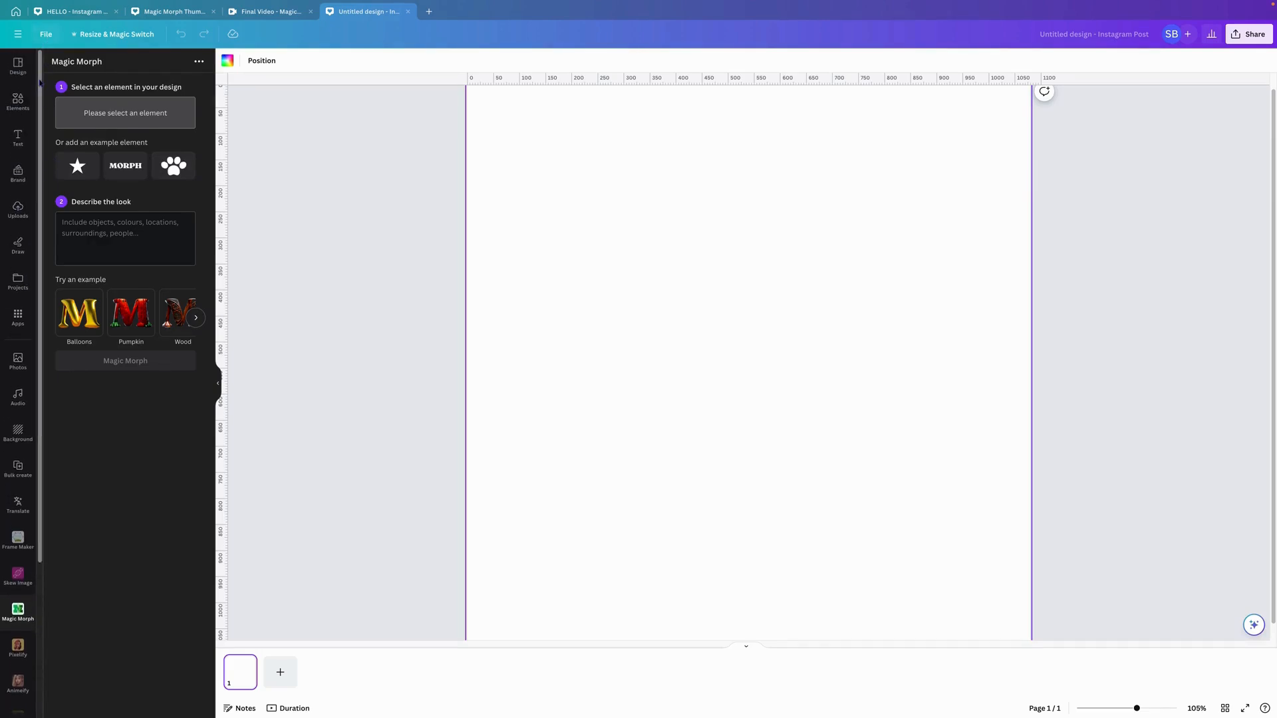
click(18, 100)
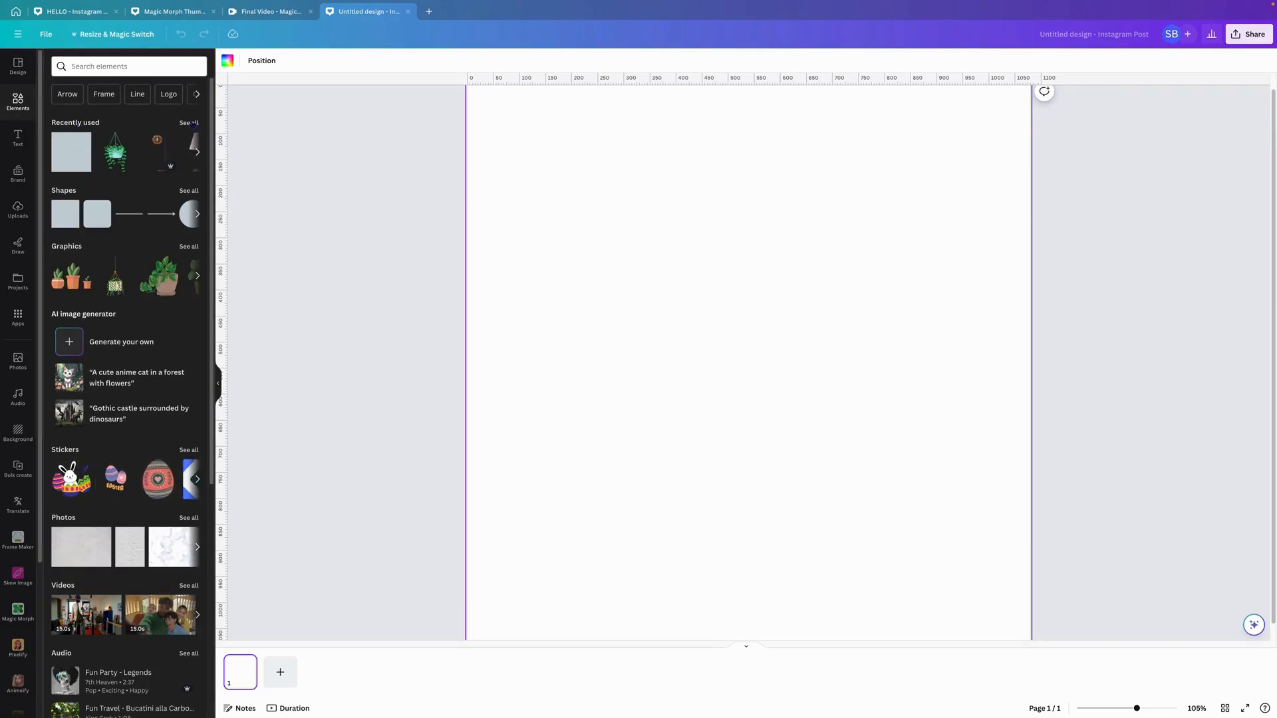
click(189, 122)
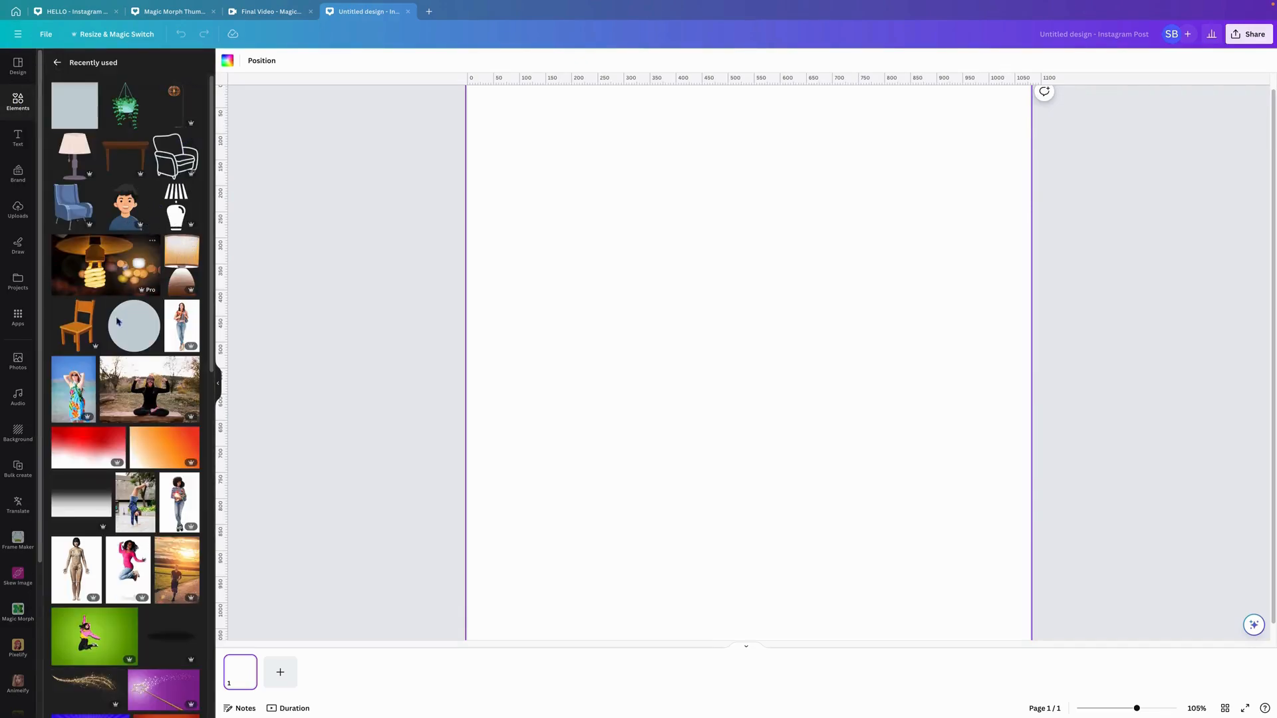
click(78, 326)
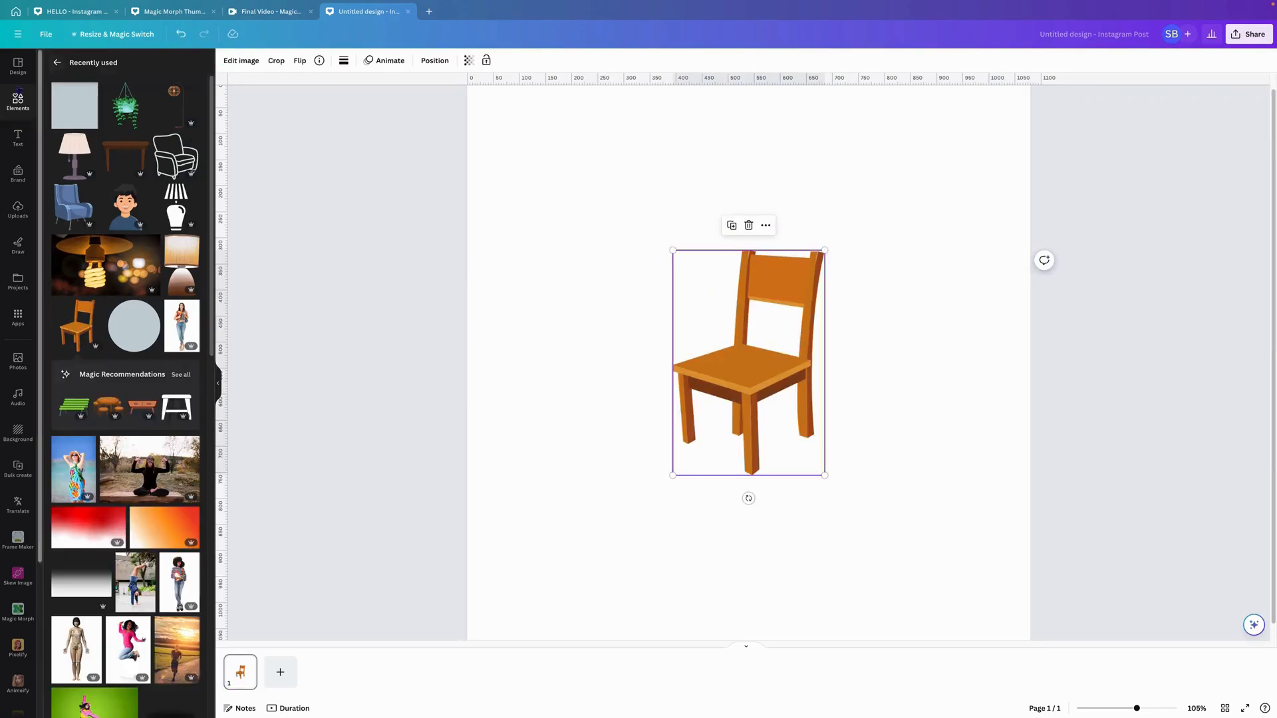
Step: Generate Magic Morph variations of the orange chair with the description "red 3d plastic balloon chair"
click(20, 612)
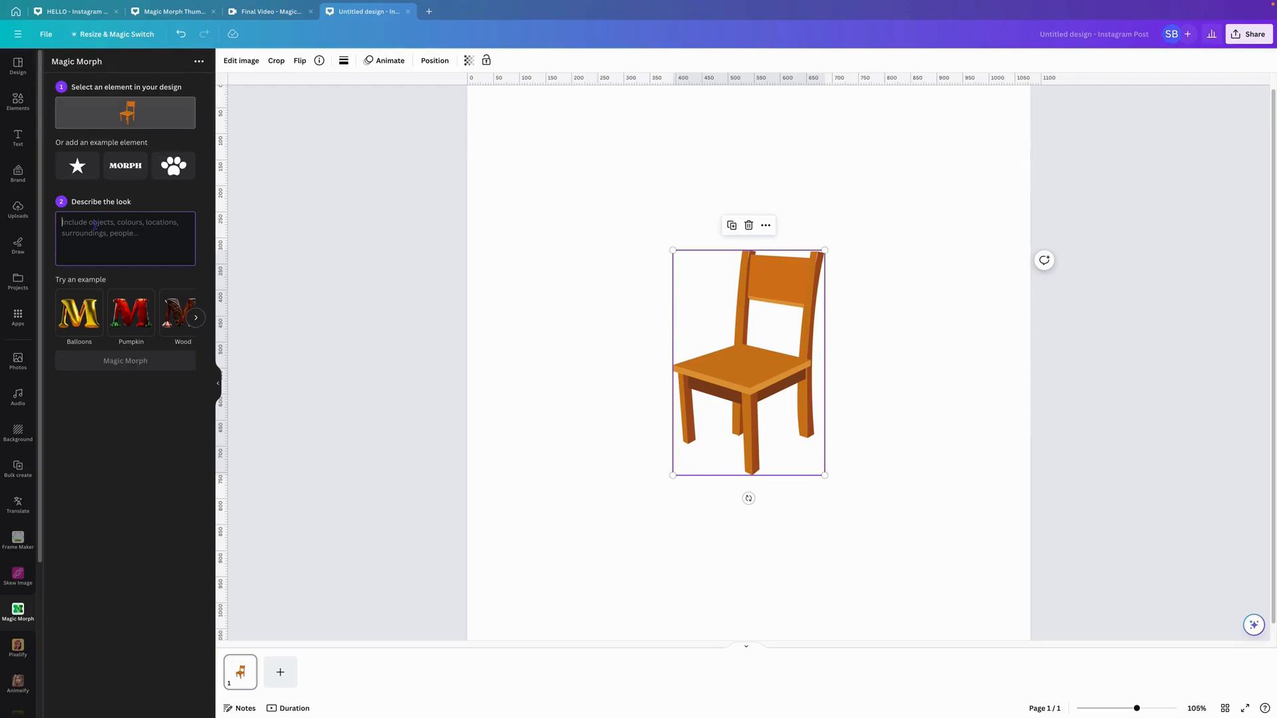
text(red  3d plastic balloon chair)
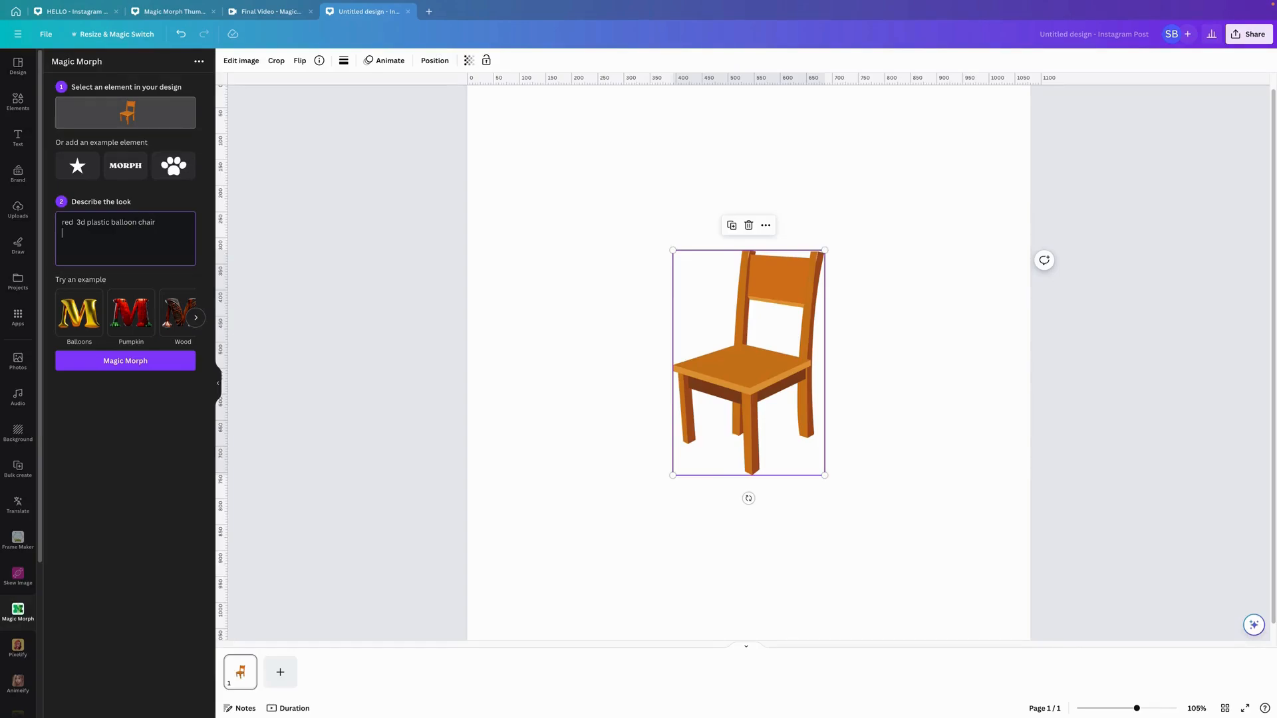
click(116, 365)
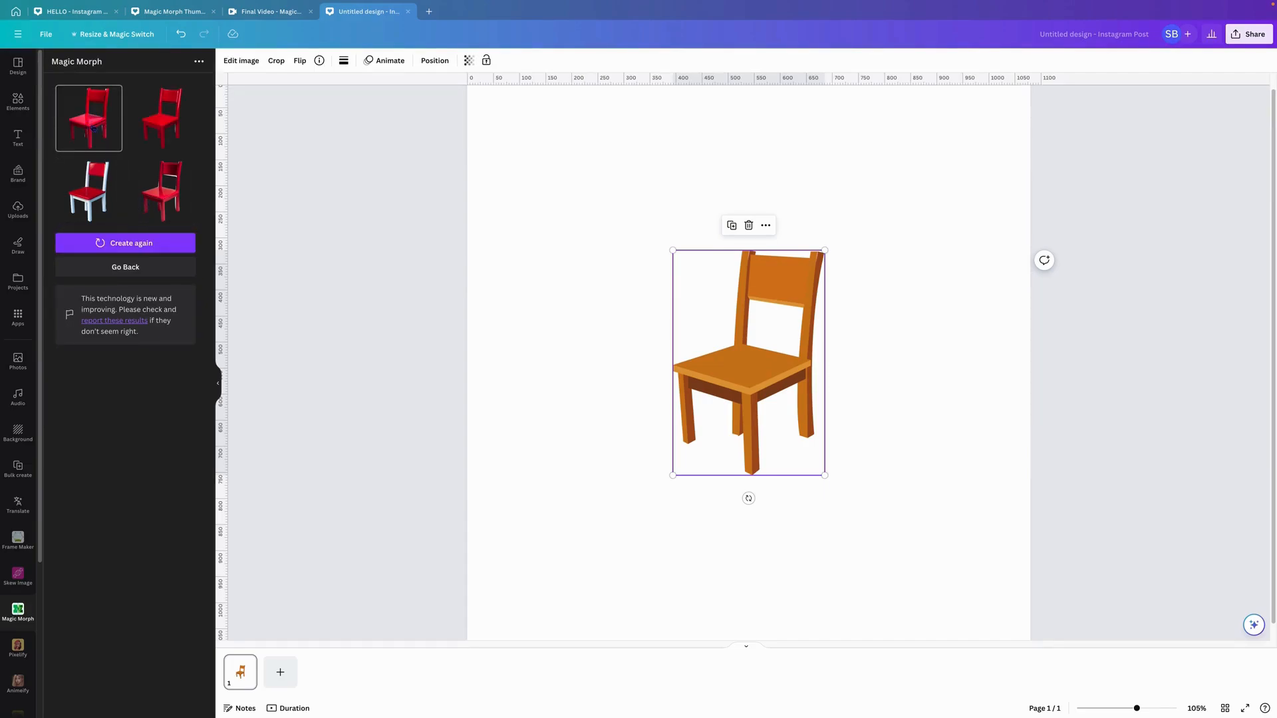
Step: Add all four red chair variations to the page, placing one in each corner around the original orange chair
click(93, 126)
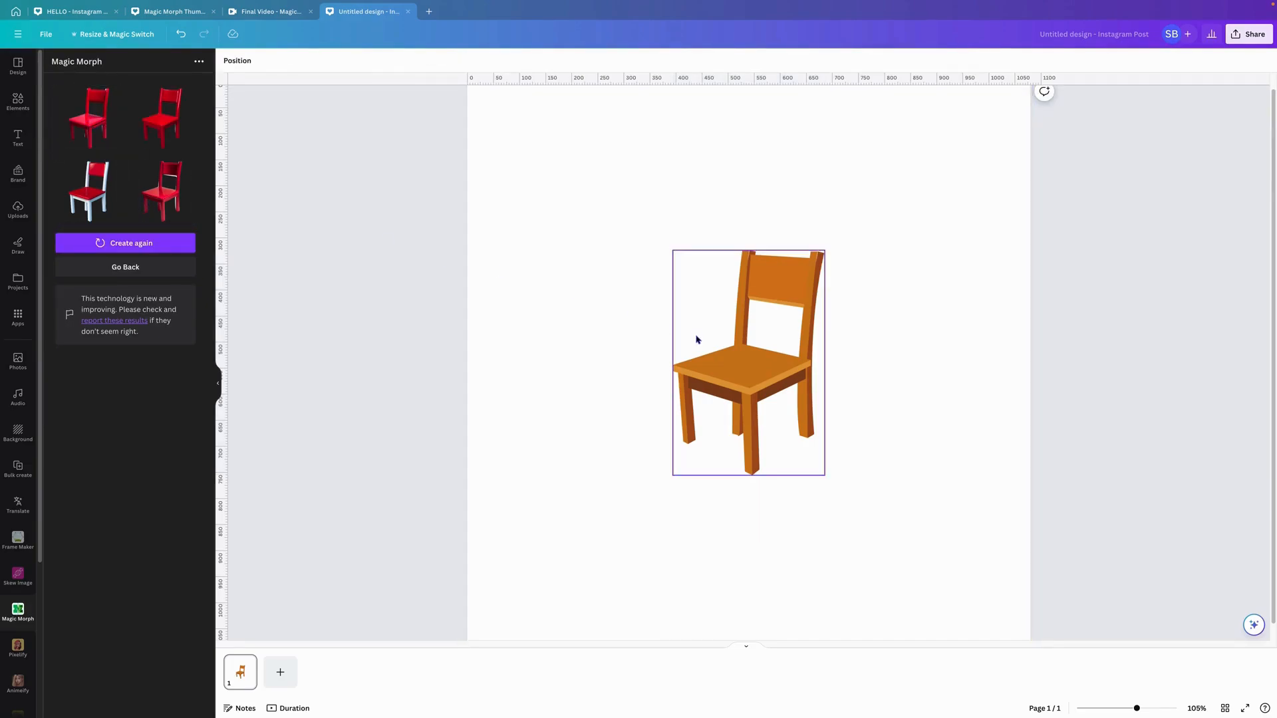
drag(698, 341, 529, 185)
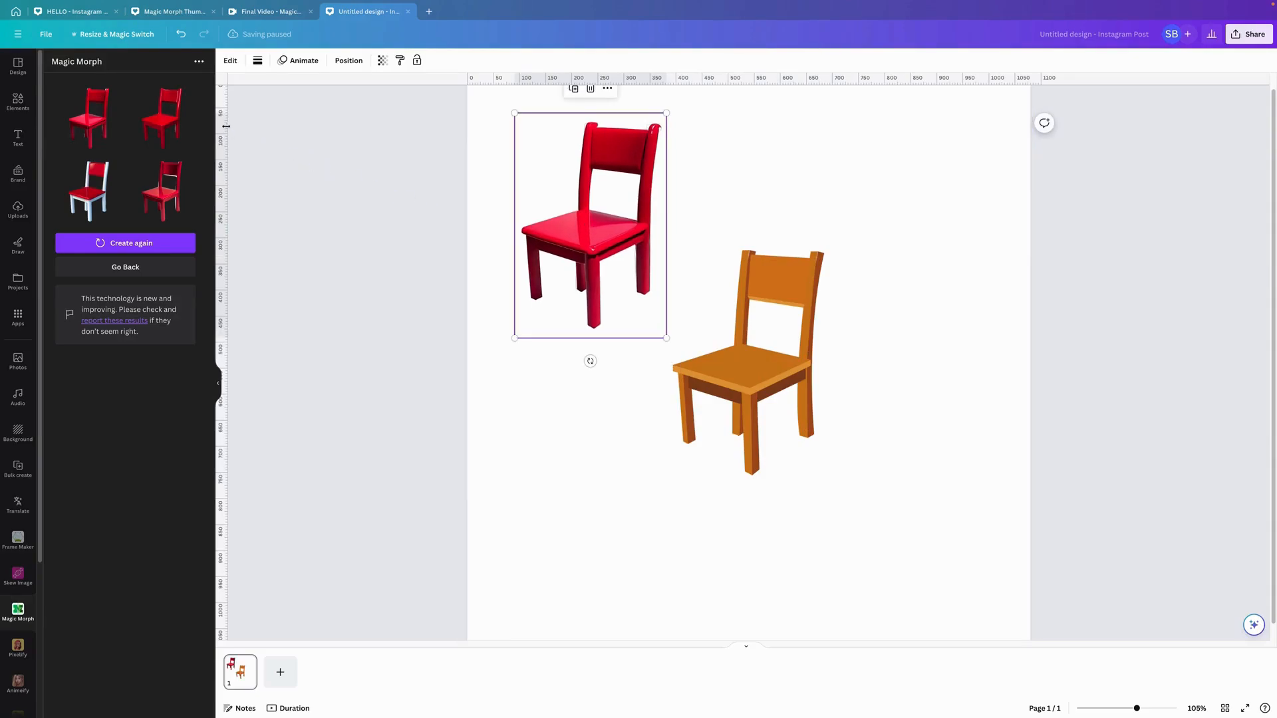
click(181, 93)
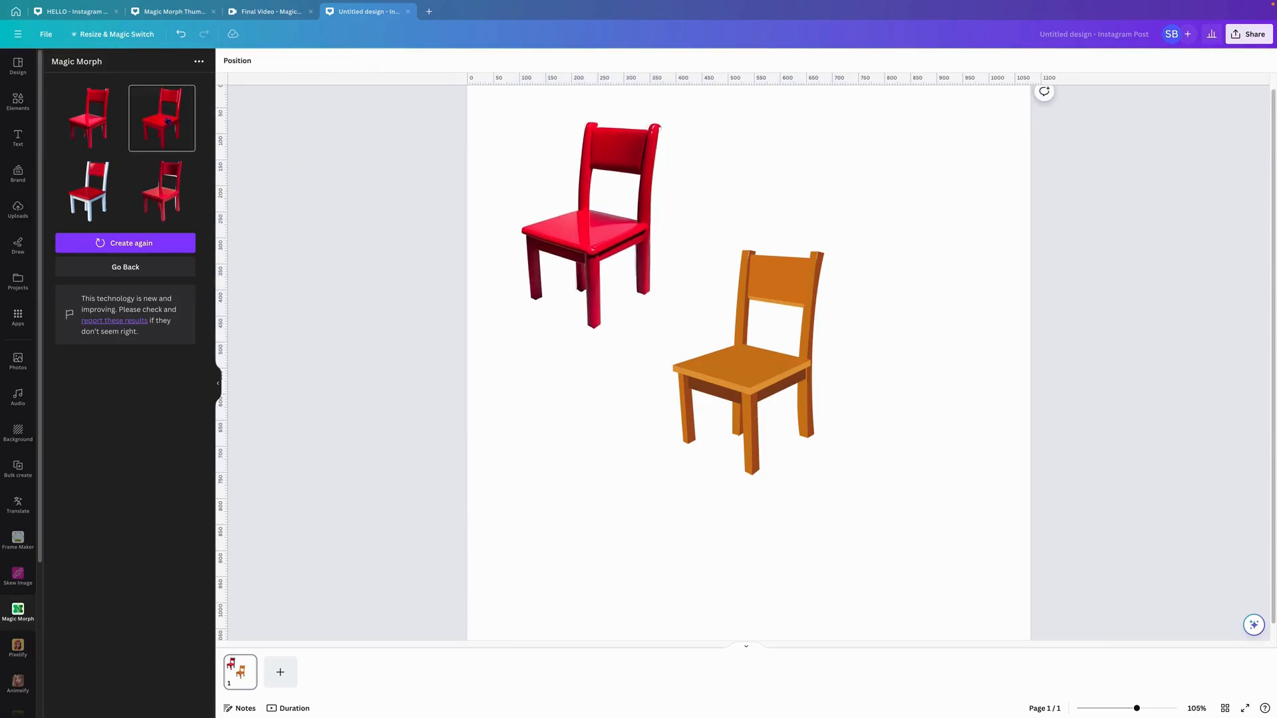
drag(691, 363, 869, 271)
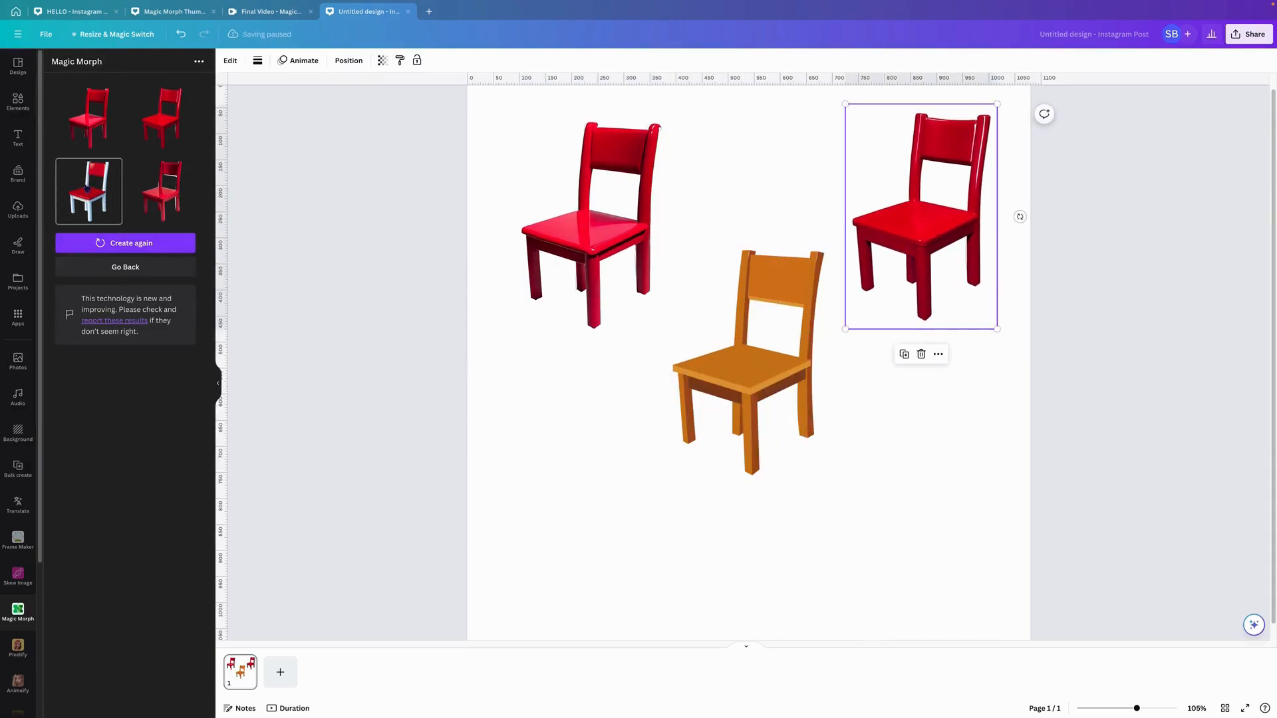
click(650, 422)
click(89, 191)
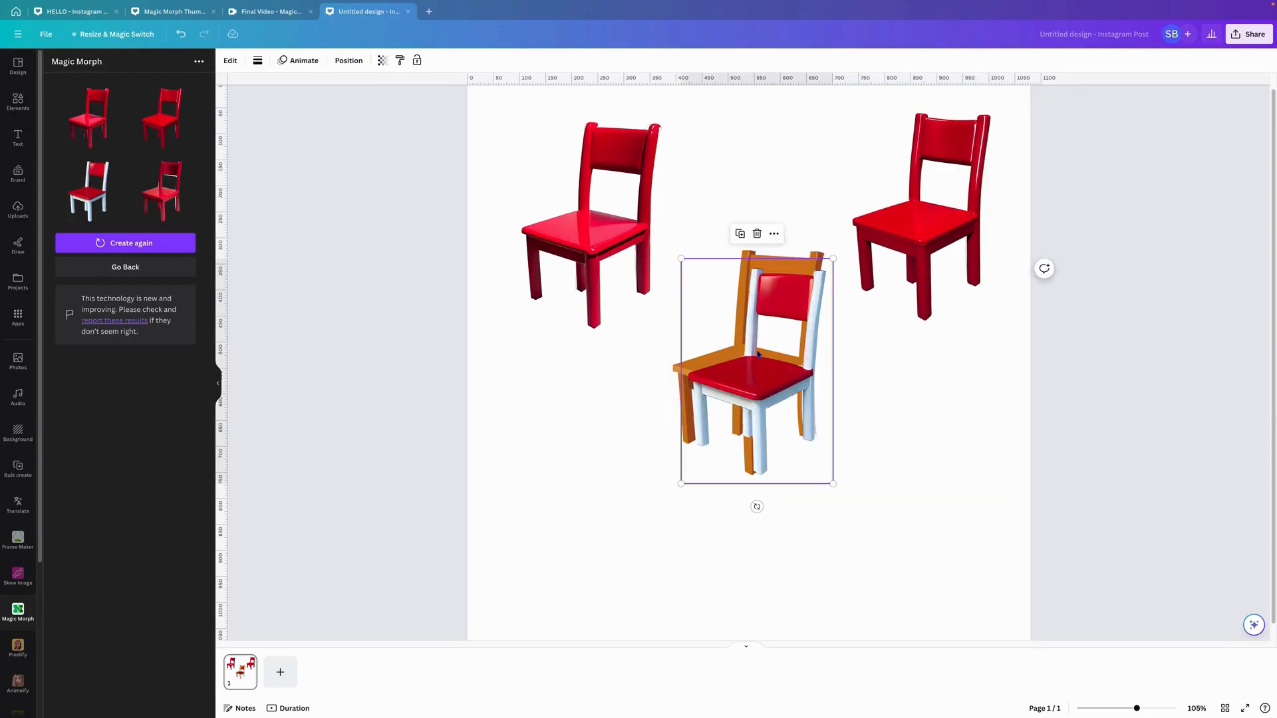
drag(758, 368, 580, 526)
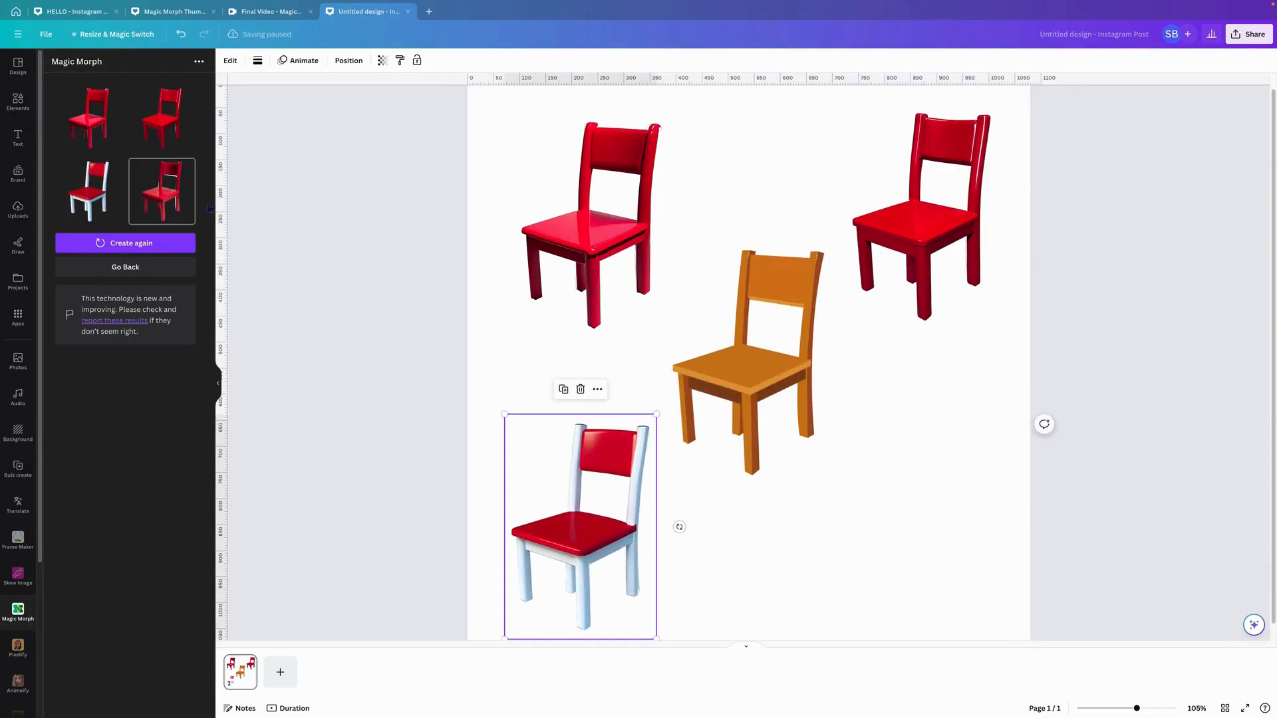
click(413, 306)
drag(728, 356, 898, 496)
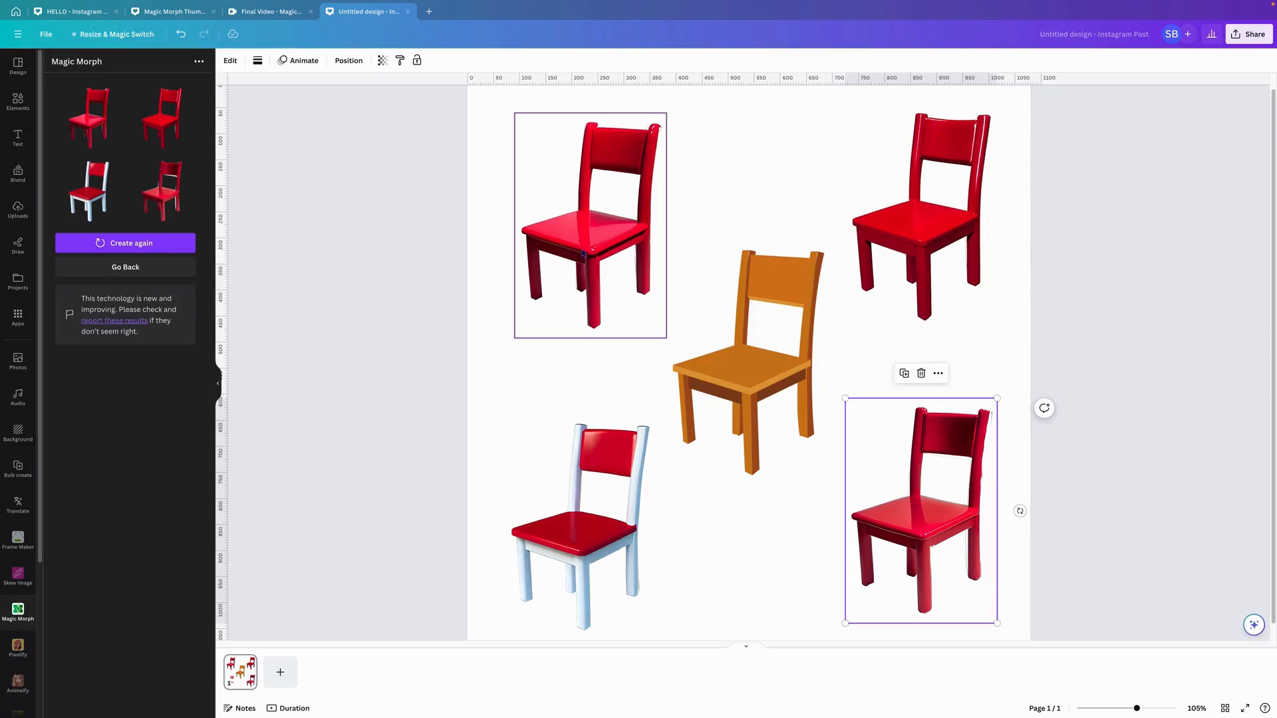
click(168, 10)
click(258, 12)
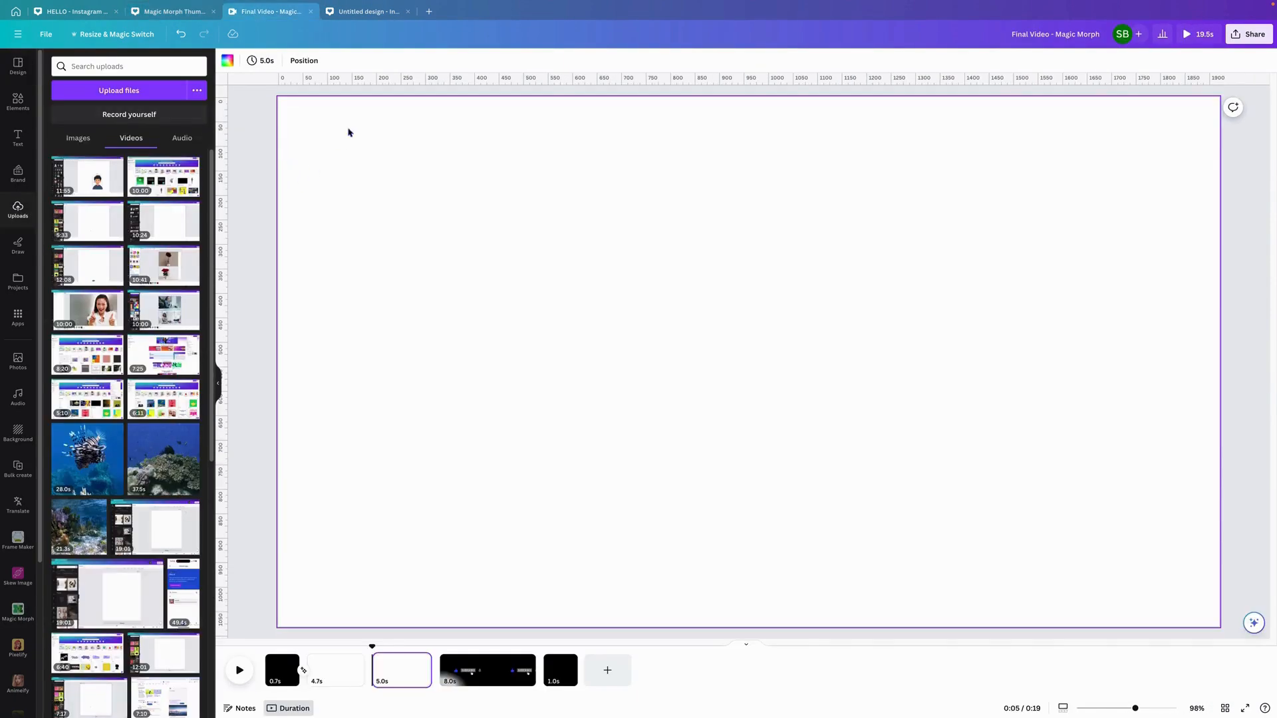
click(72, 11)
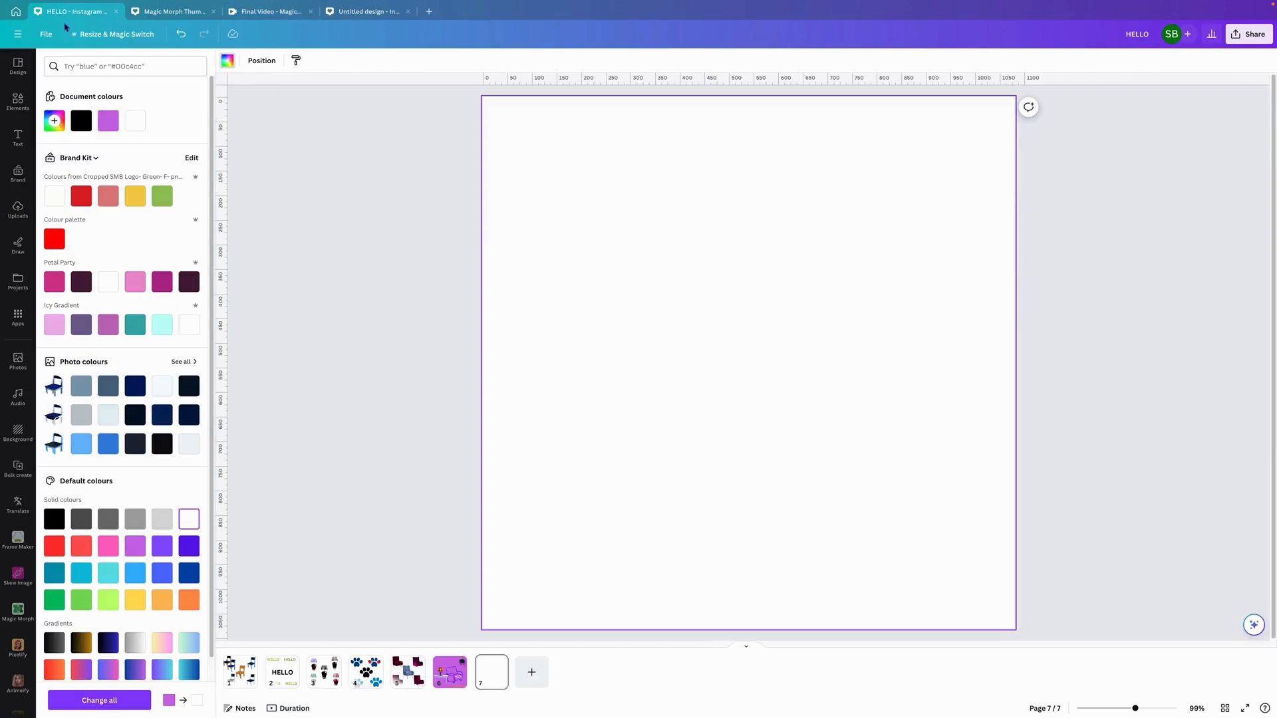
click(365, 11)
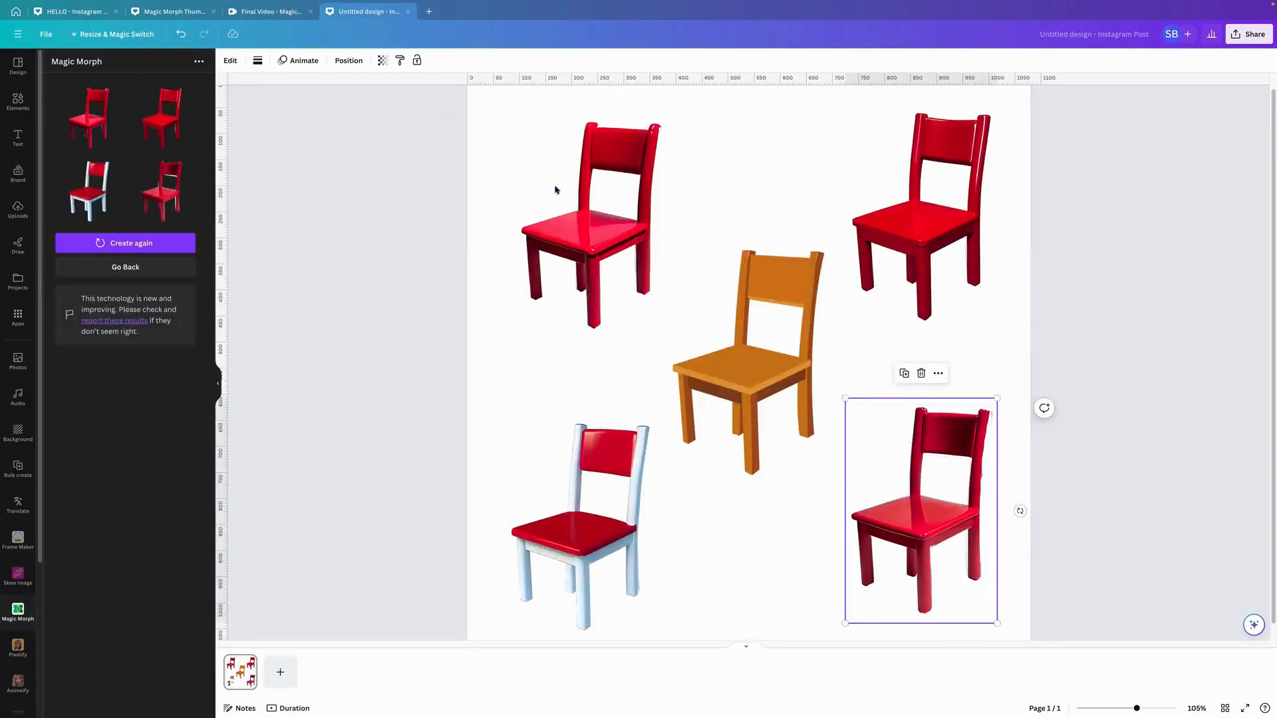
Step: Add a second page with the heading "Hello" and enlarge the text to about size 169
click(290, 673)
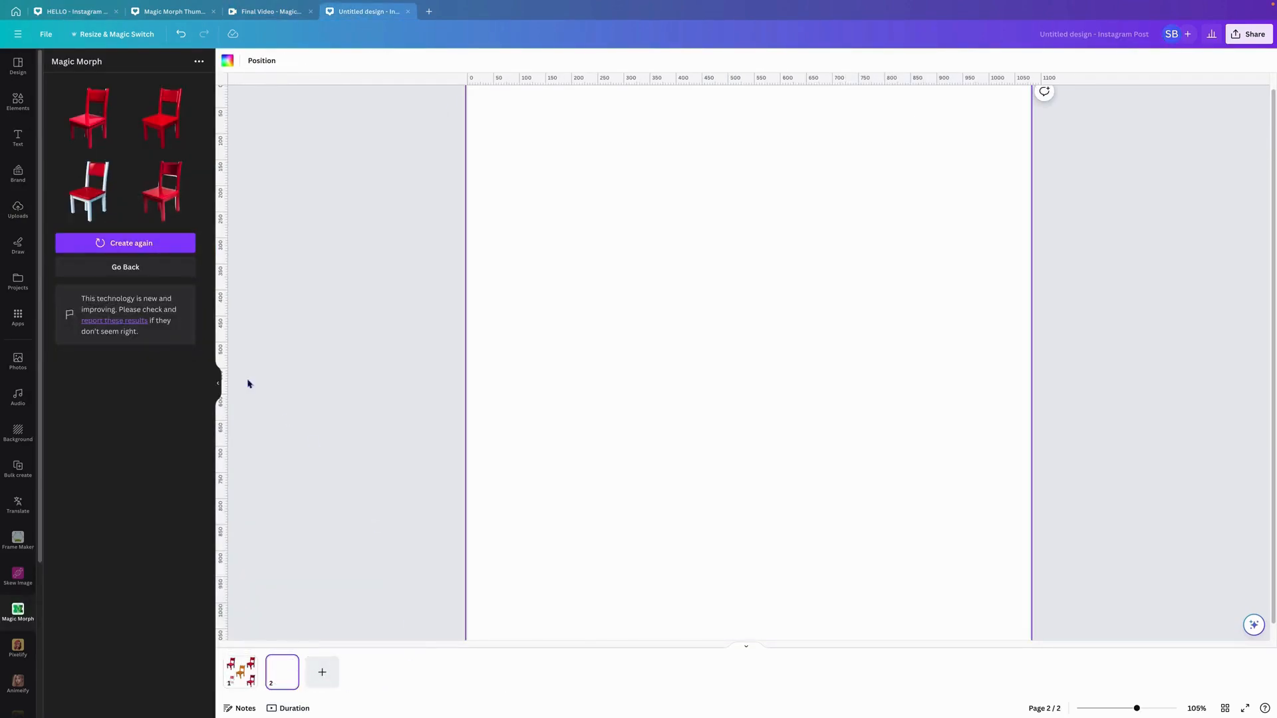
click(18, 137)
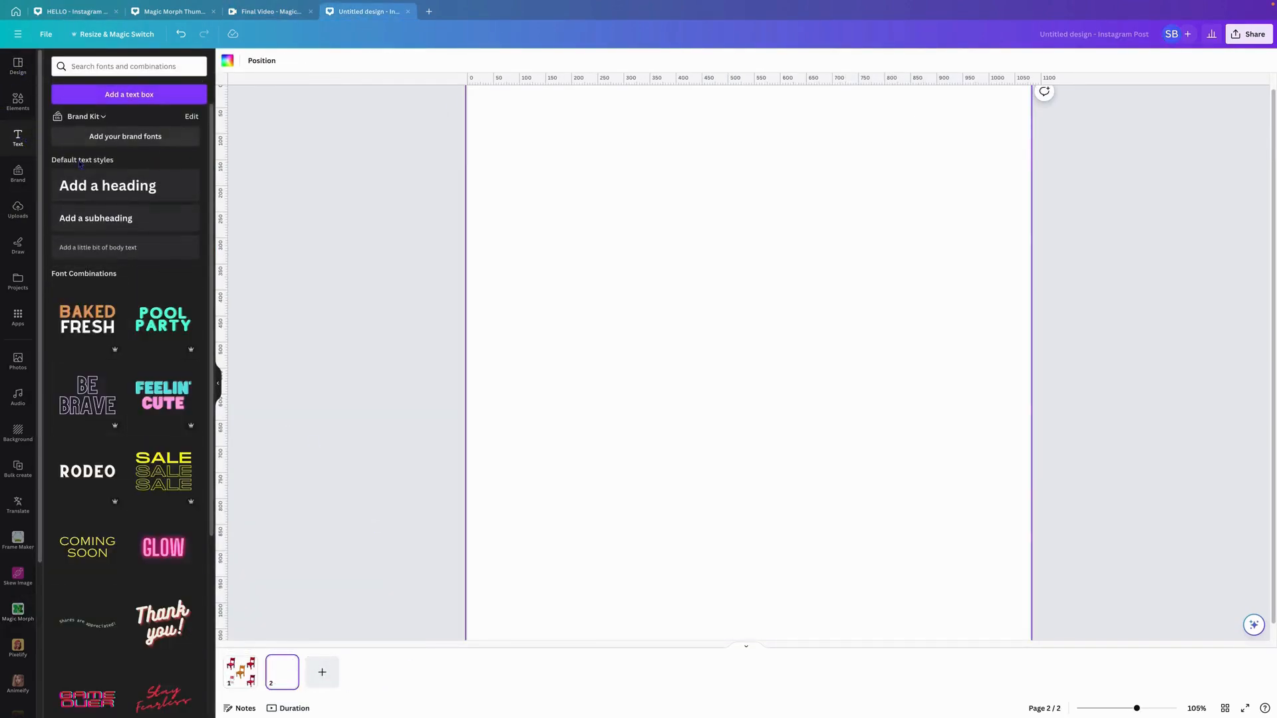
click(105, 189)
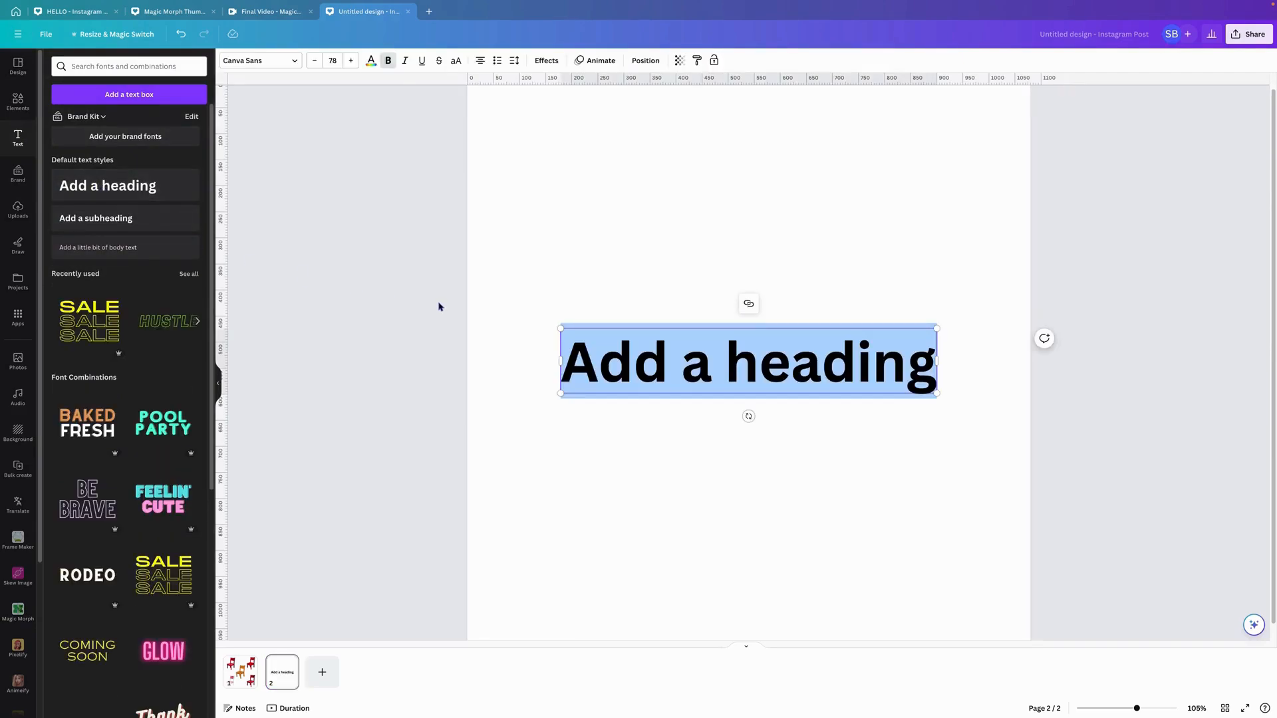
text(Hello)
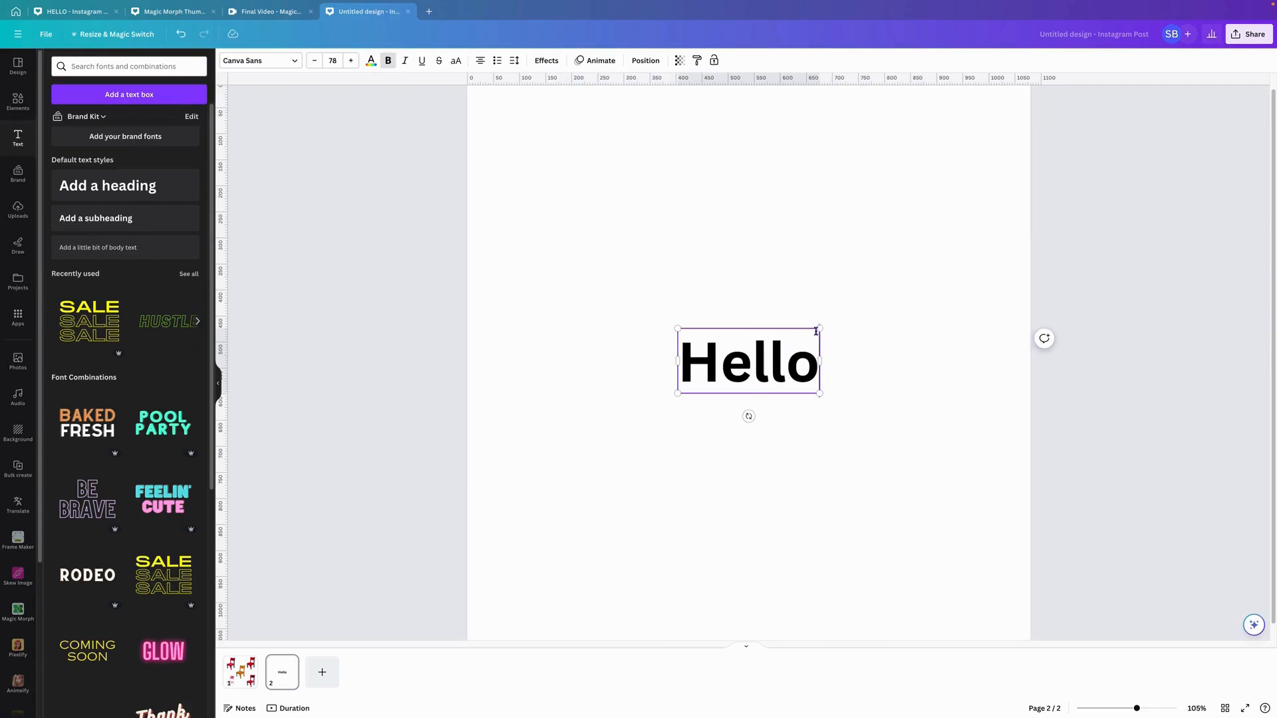
drag(820, 328, 919, 260)
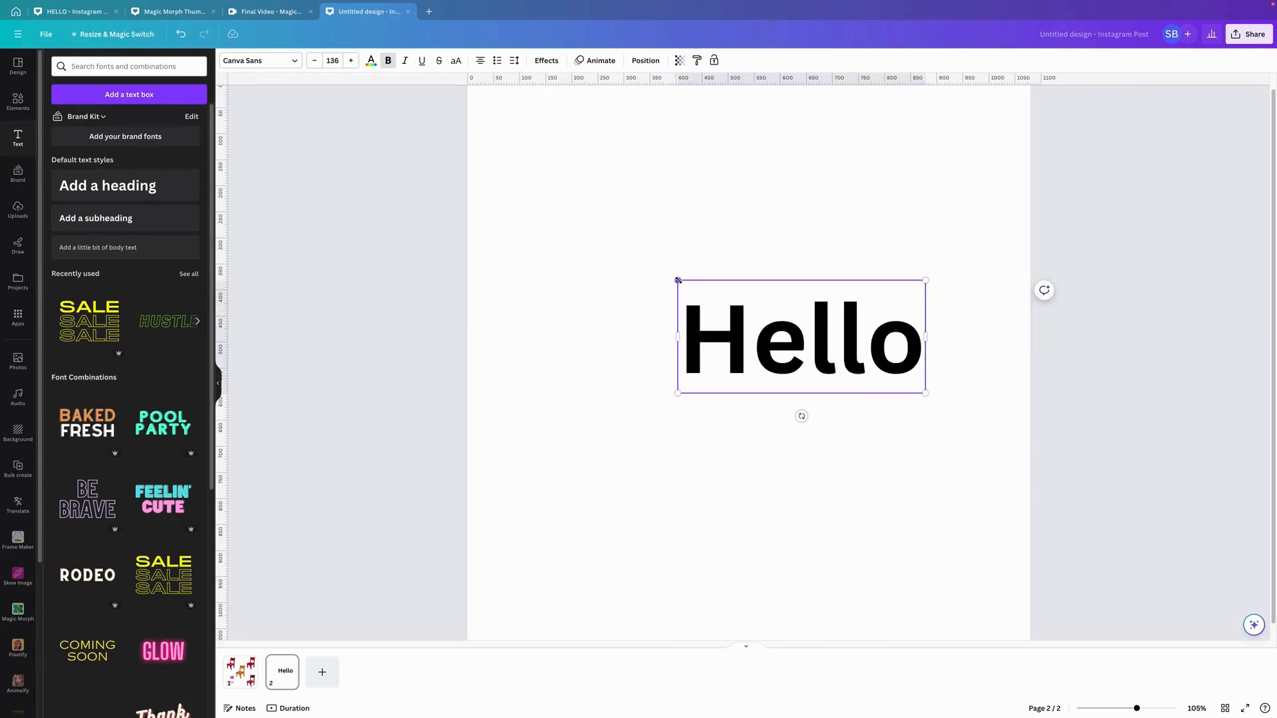
drag(676, 279, 622, 246)
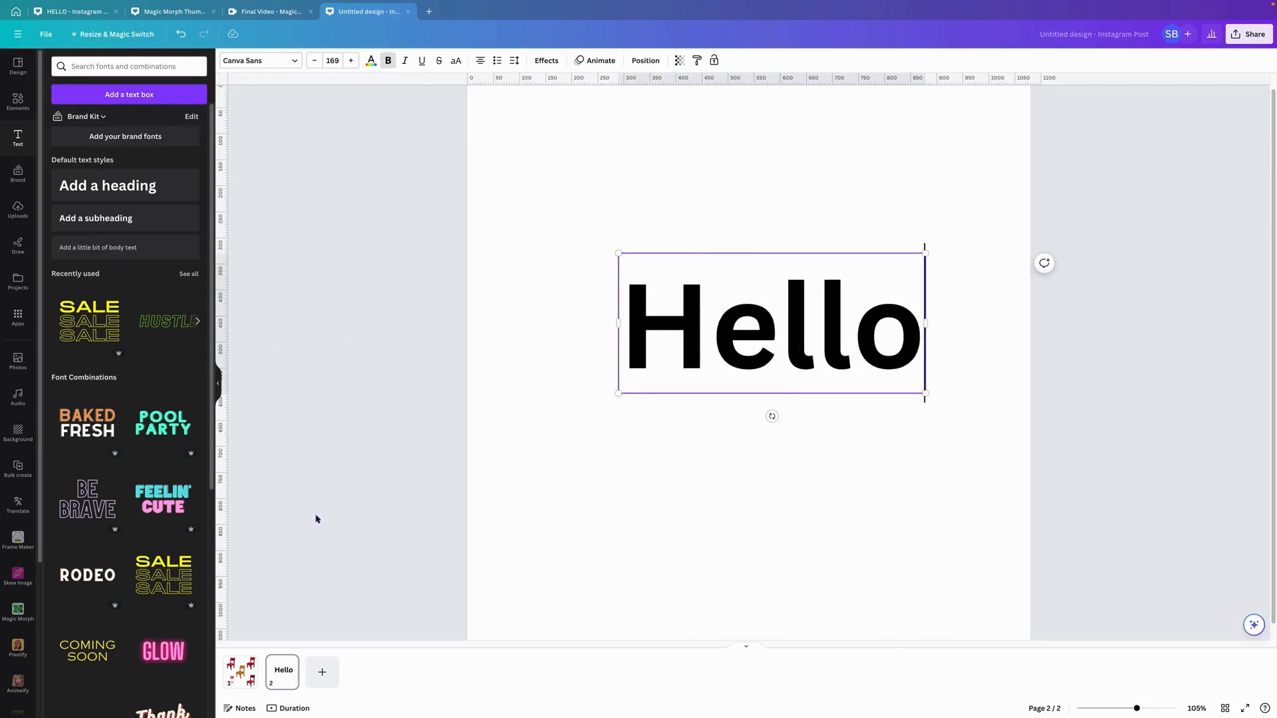
click(562, 478)
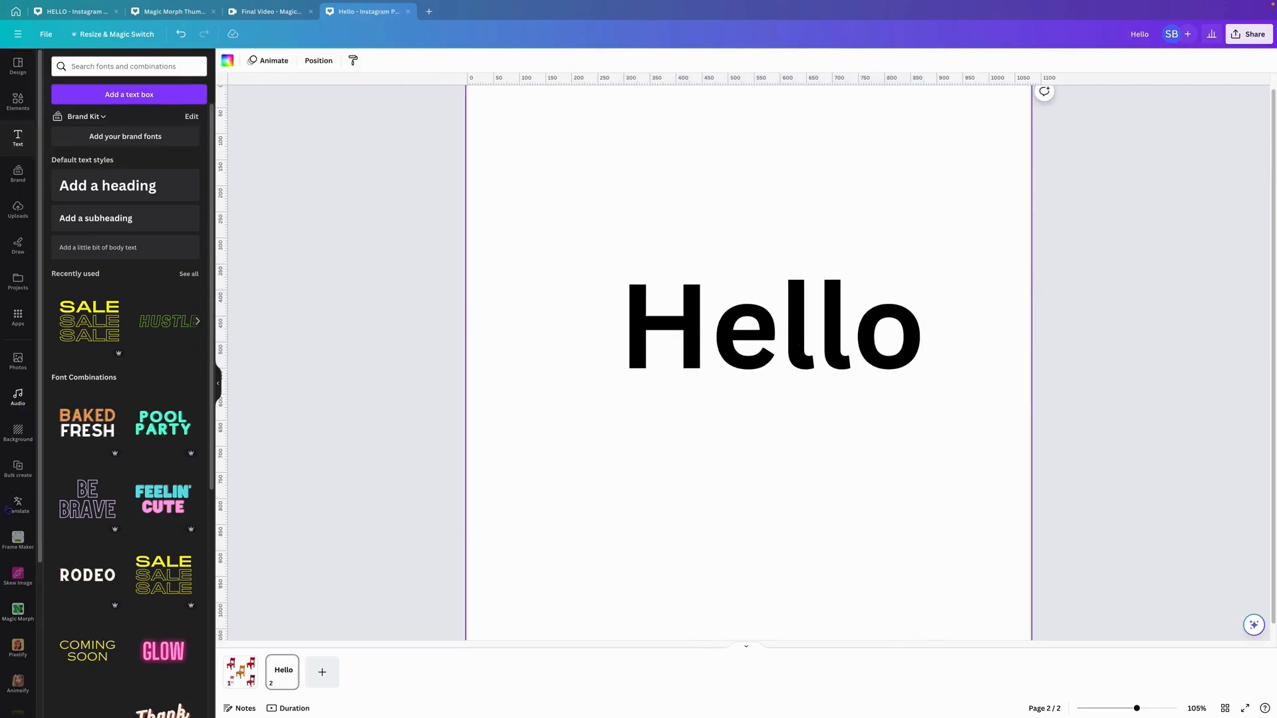
Step: Generate Magic Morph variations of the "Hello" heading with the description "red balloon 3d"
click(18, 609)
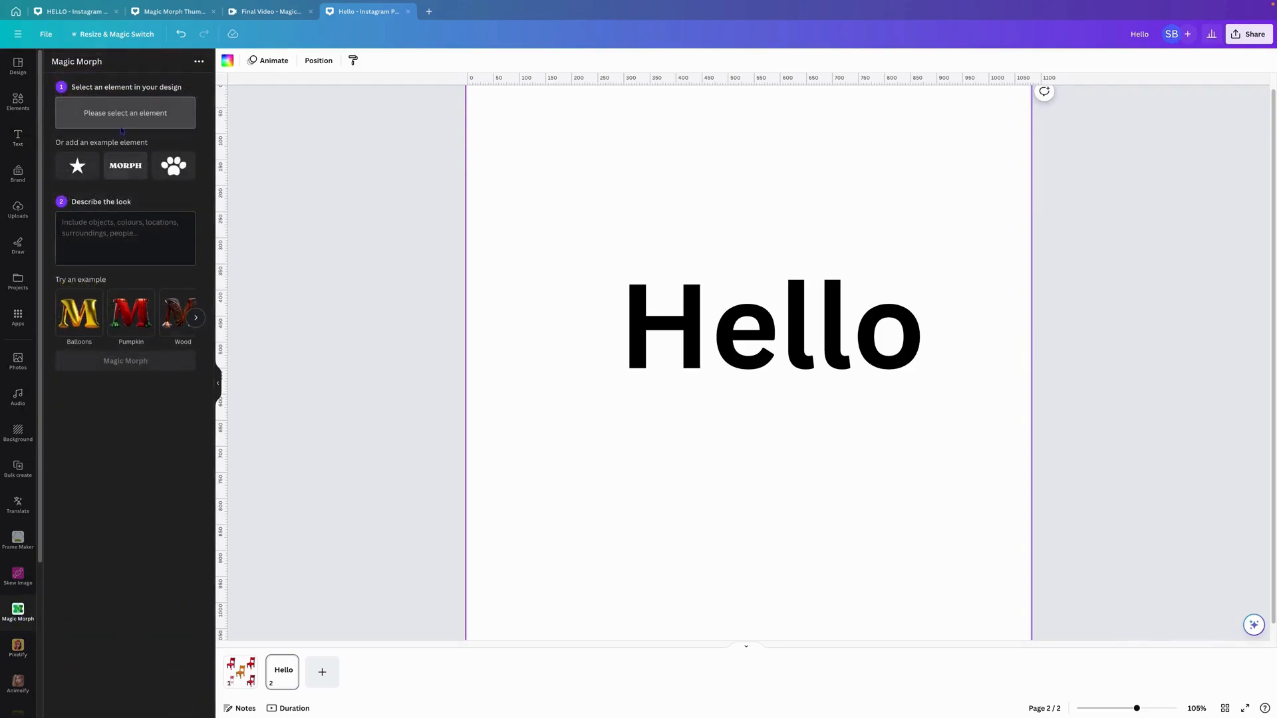
click(621, 309)
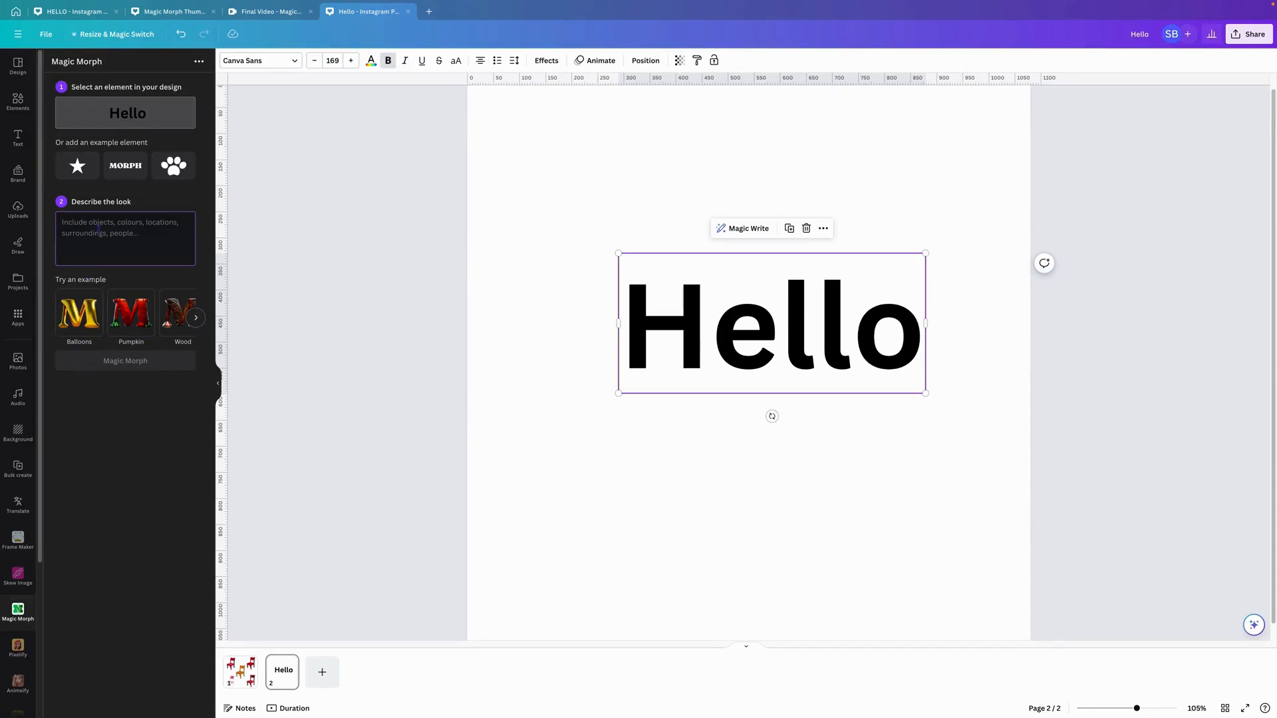
text(red)
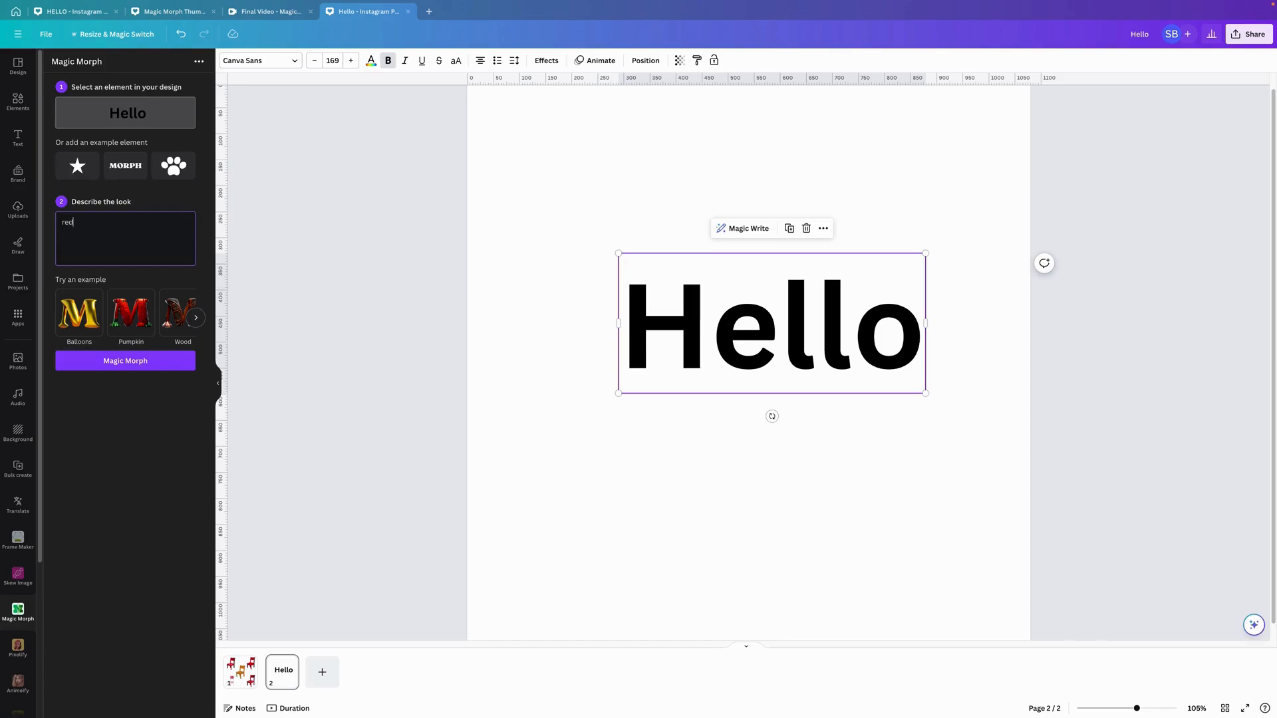
text( balloon 3d)
click(125, 361)
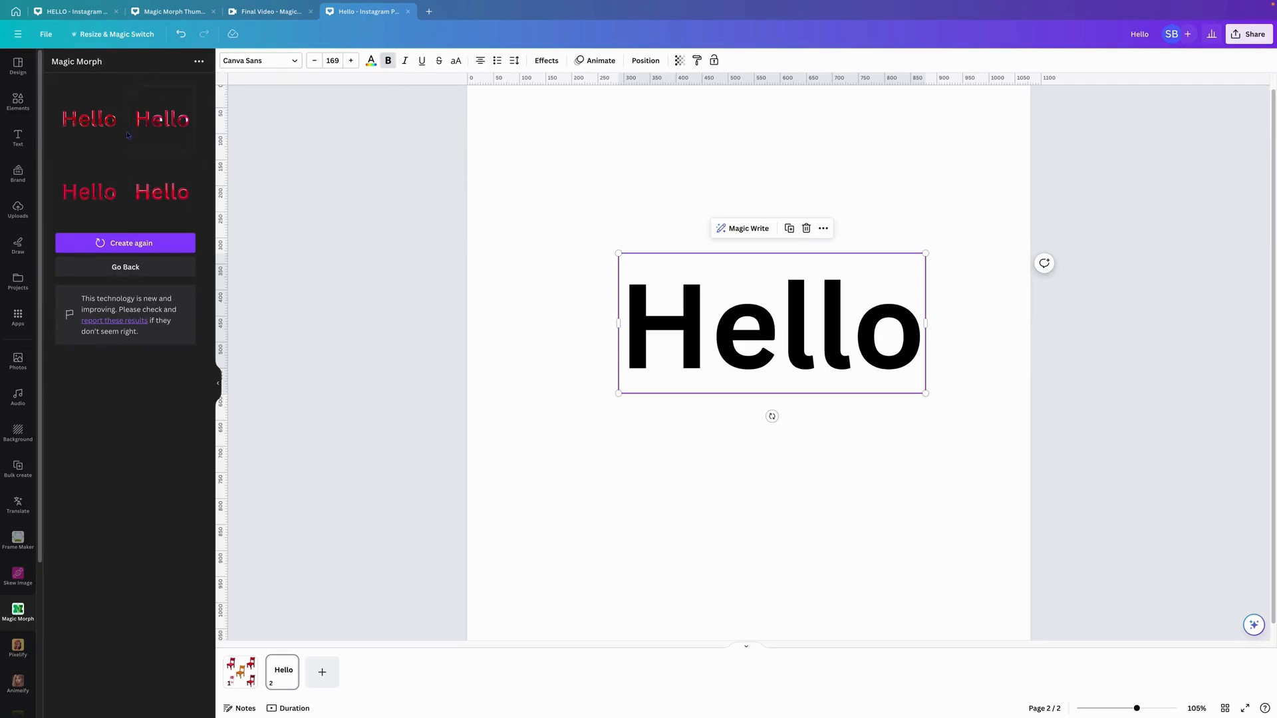
Step: Add all four red "Hello" variations to the page, two above and two below the original black heading
click(161, 138)
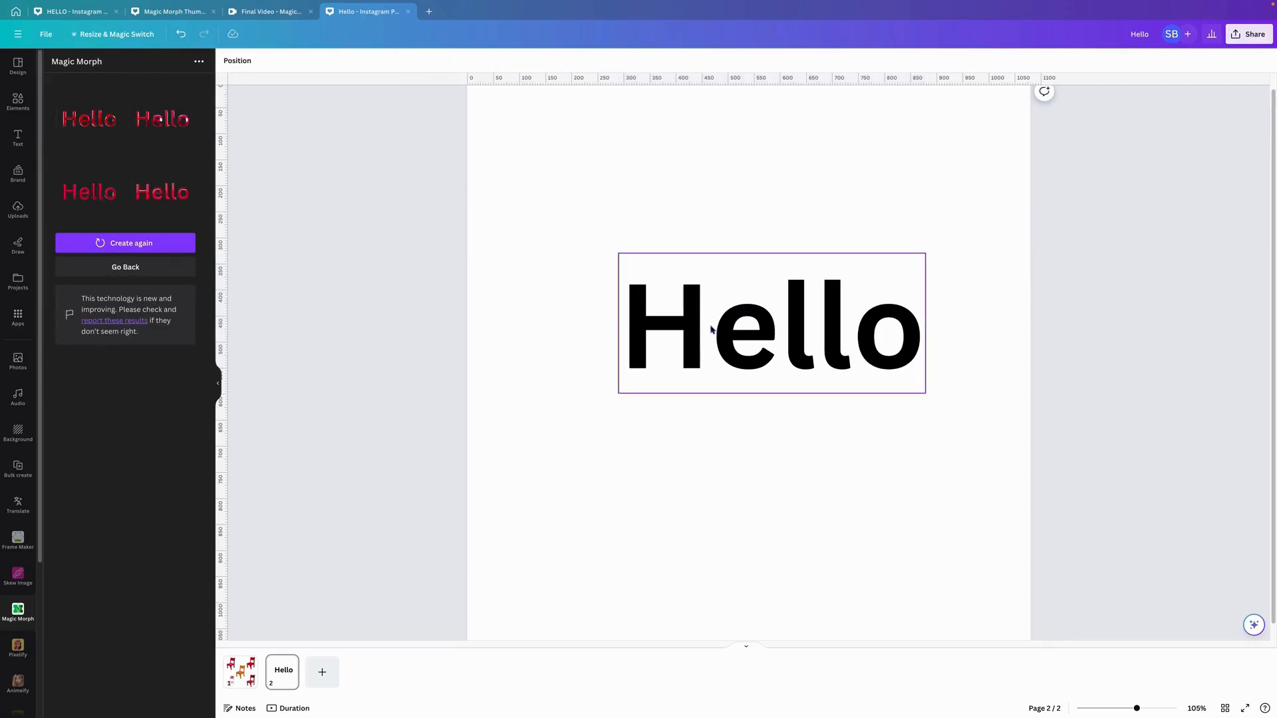
drag(737, 364, 578, 167)
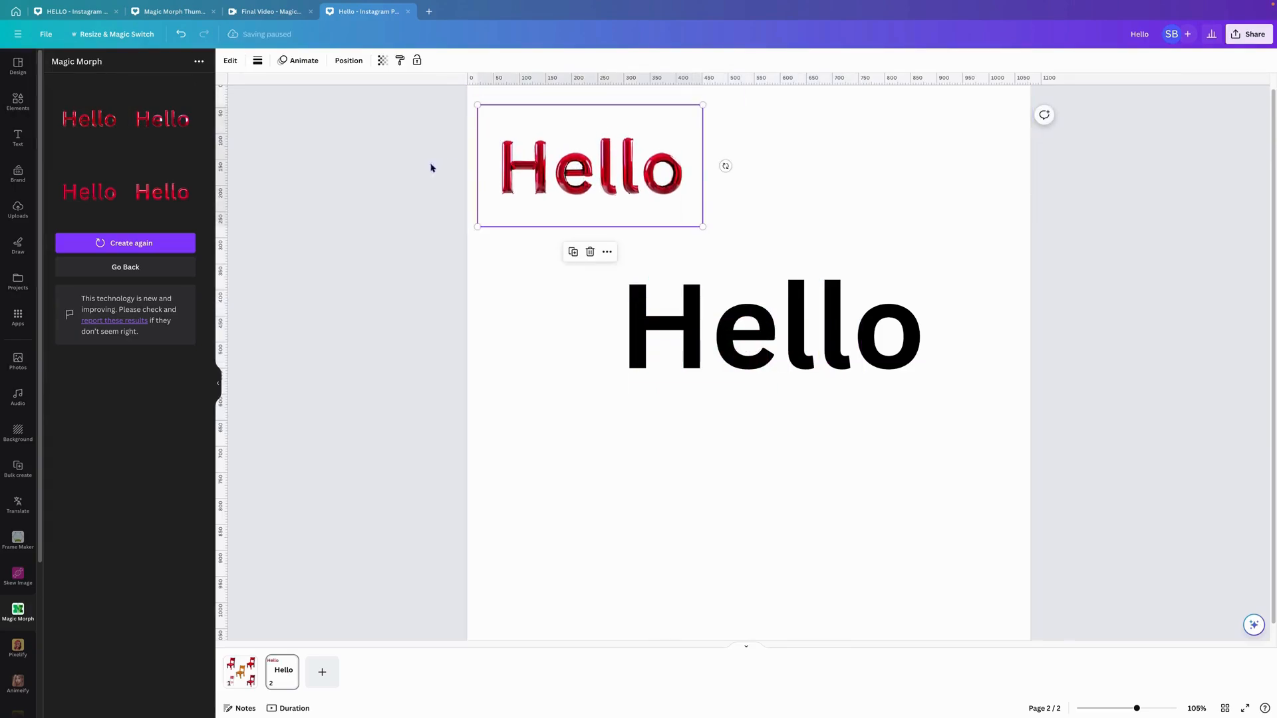
click(785, 190)
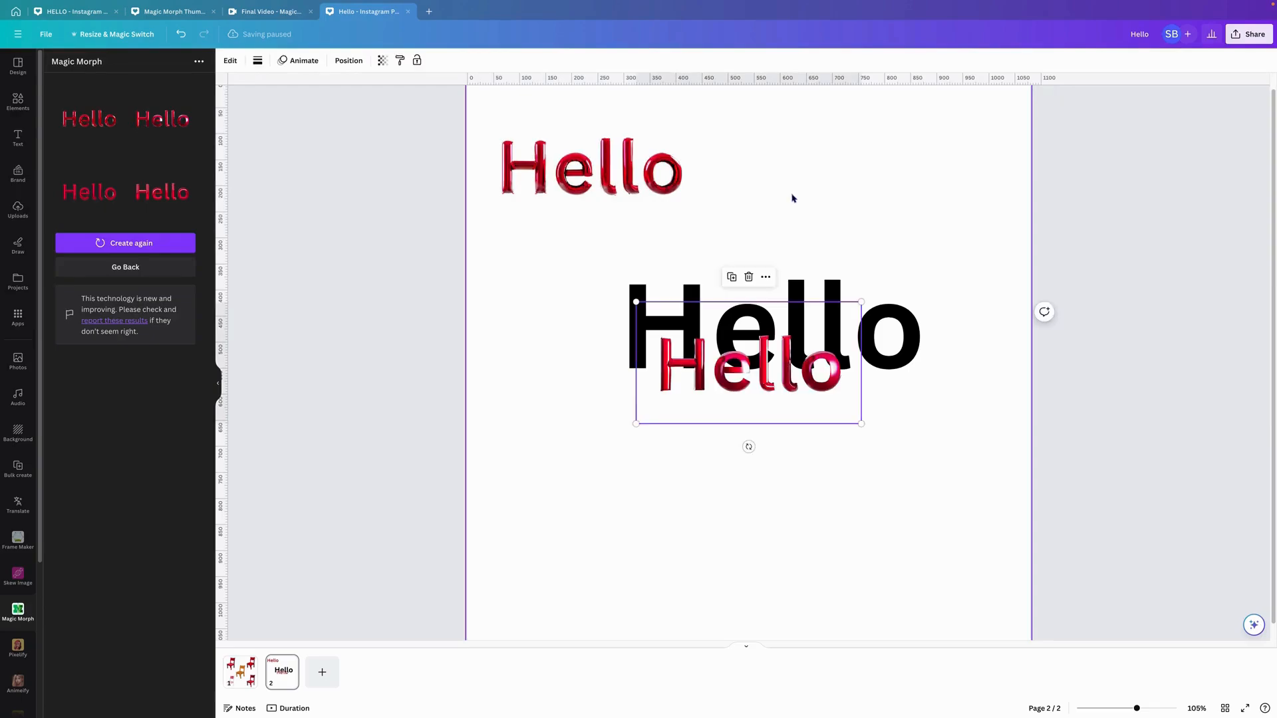
drag(784, 346, 919, 153)
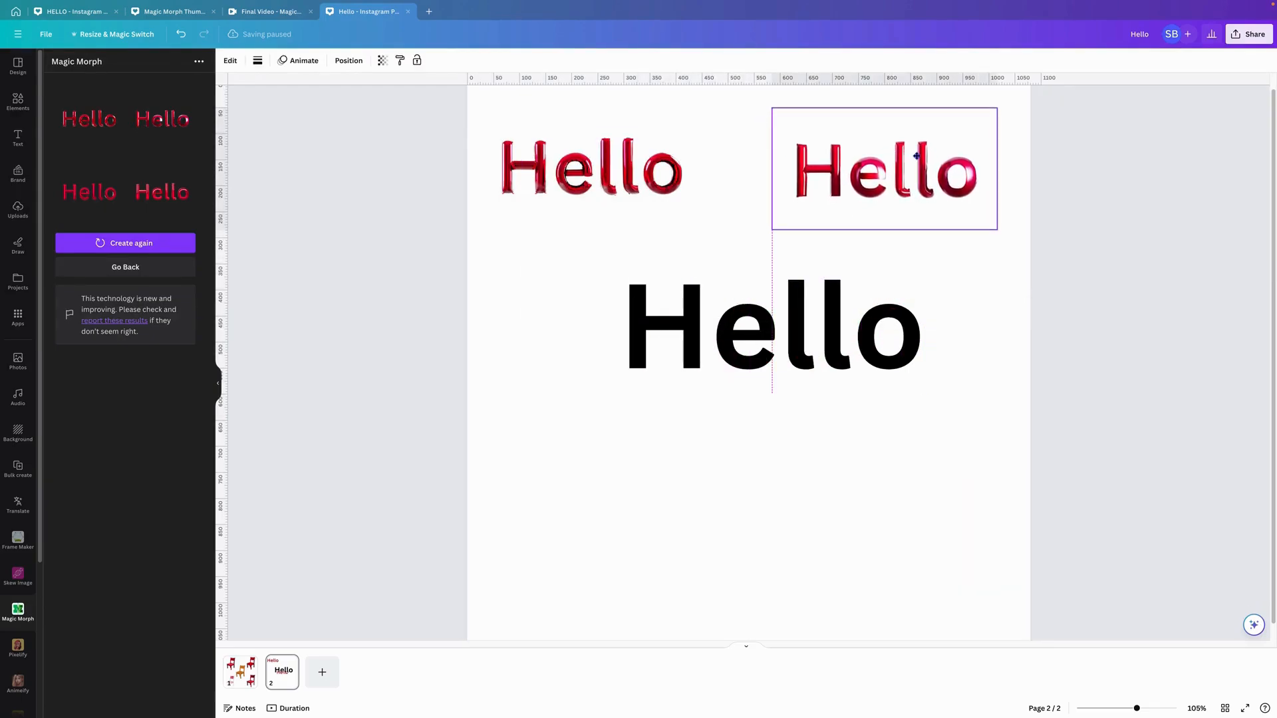
click(74, 193)
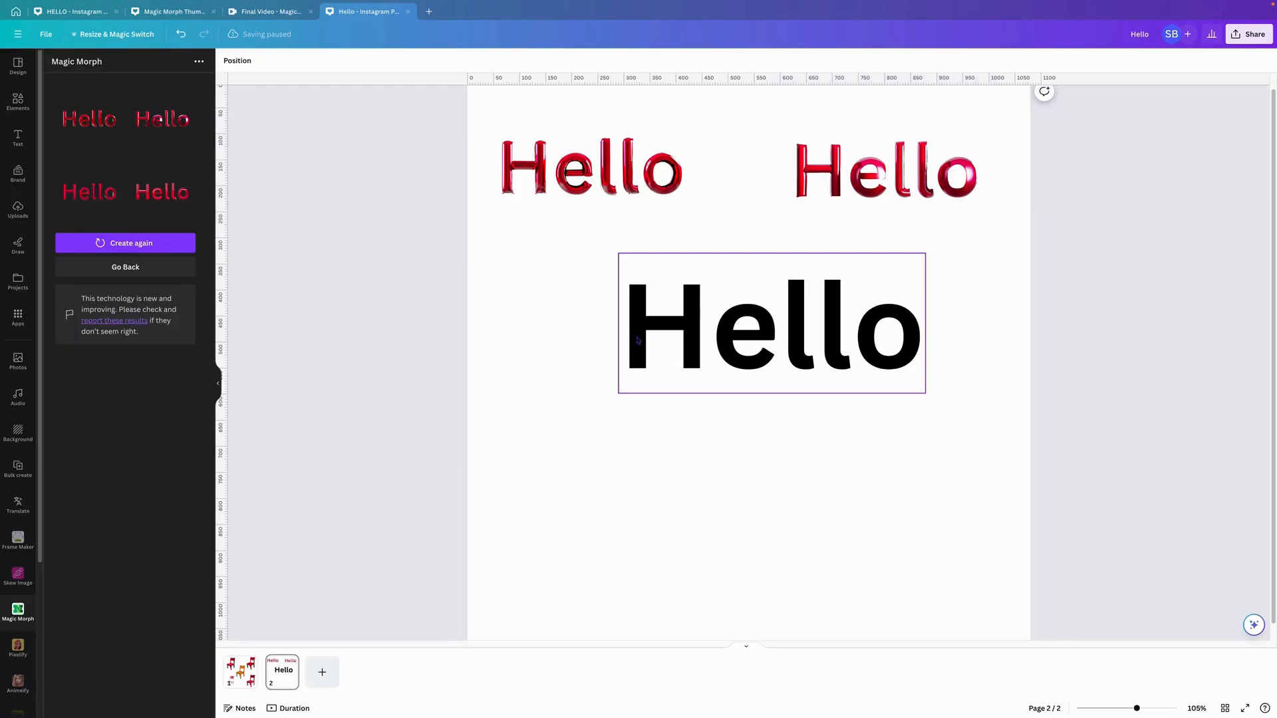
drag(686, 431, 547, 589)
click(153, 189)
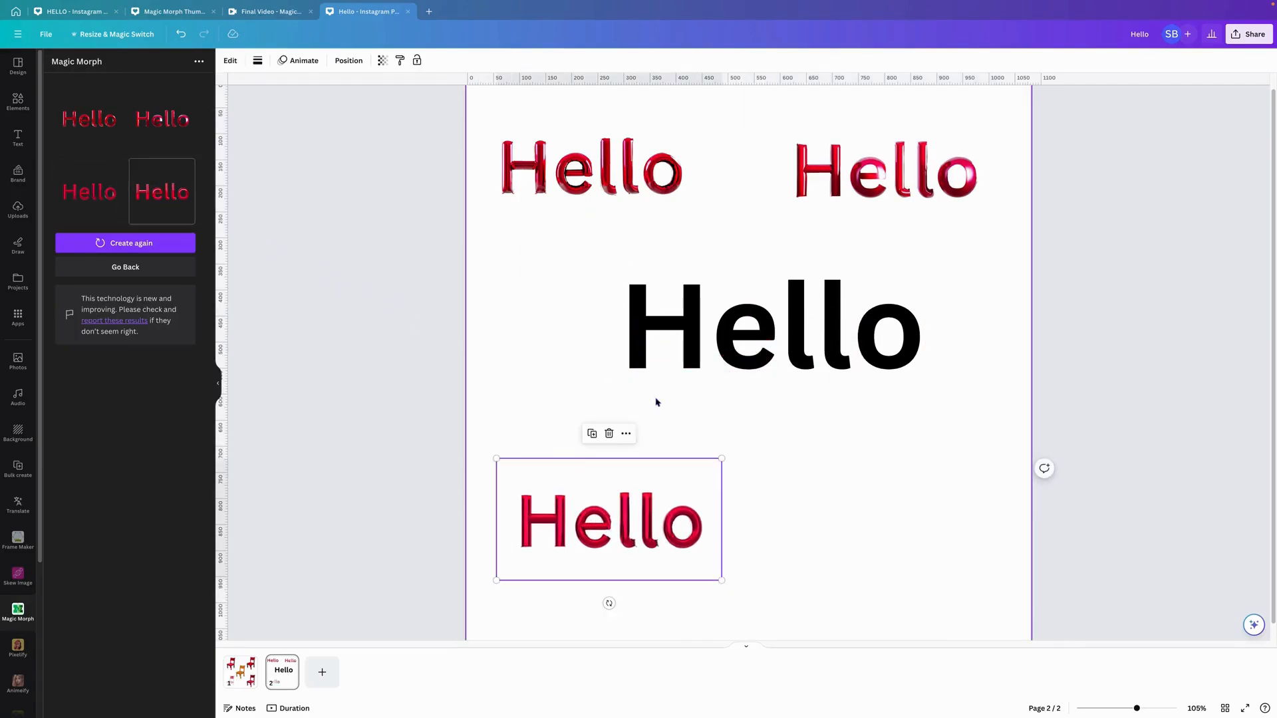
drag(796, 387, 858, 524)
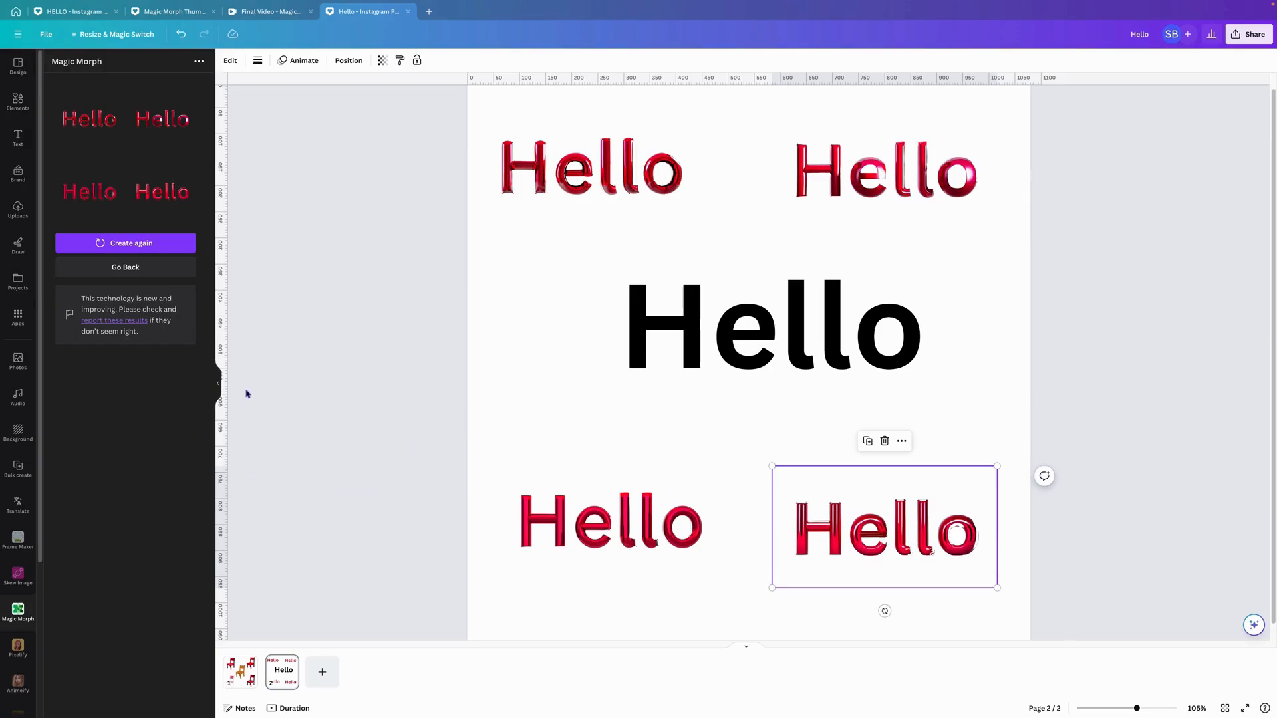
Step: Leave the generated text results and add a third page containing Magic Morph's example paw print
click(121, 269)
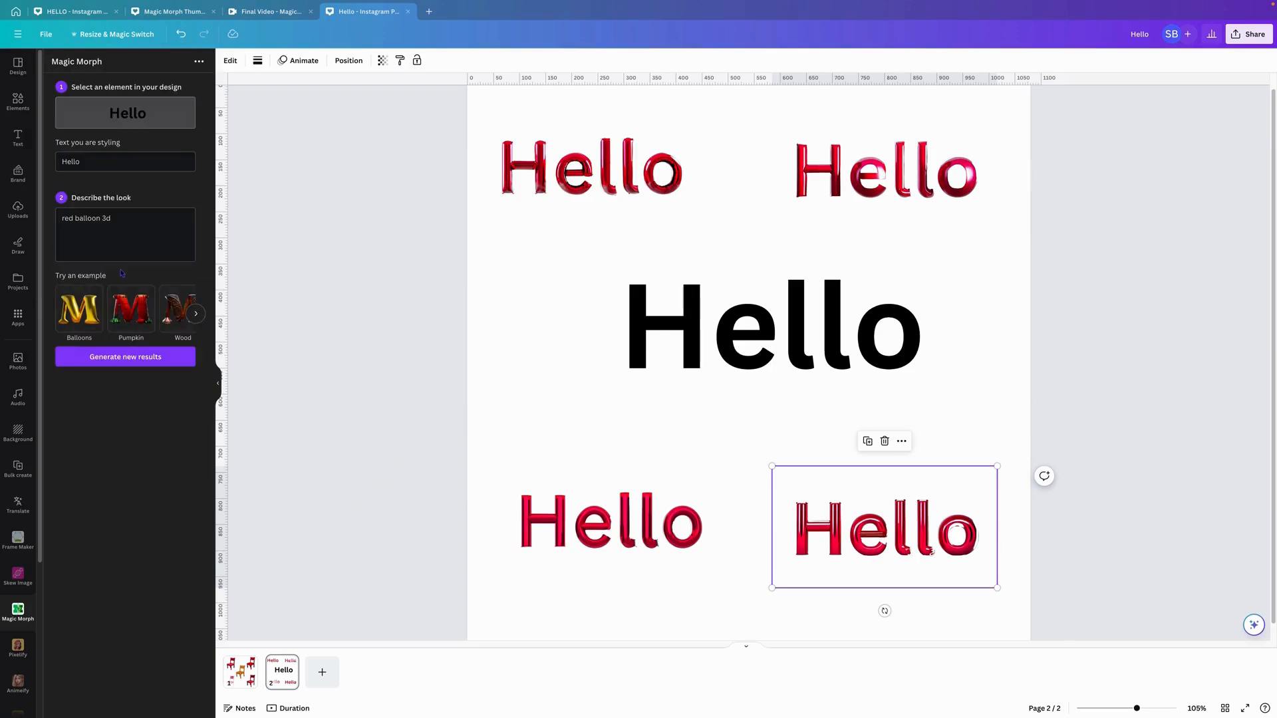
click(322, 672)
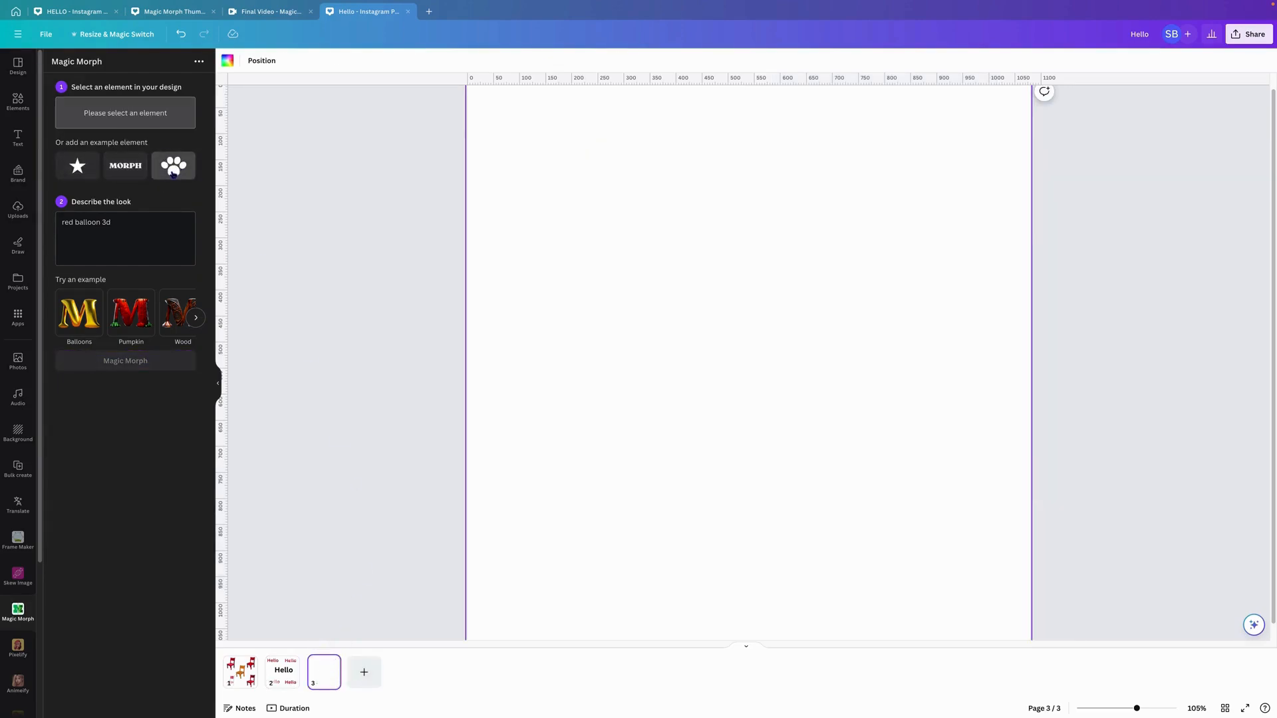
click(173, 167)
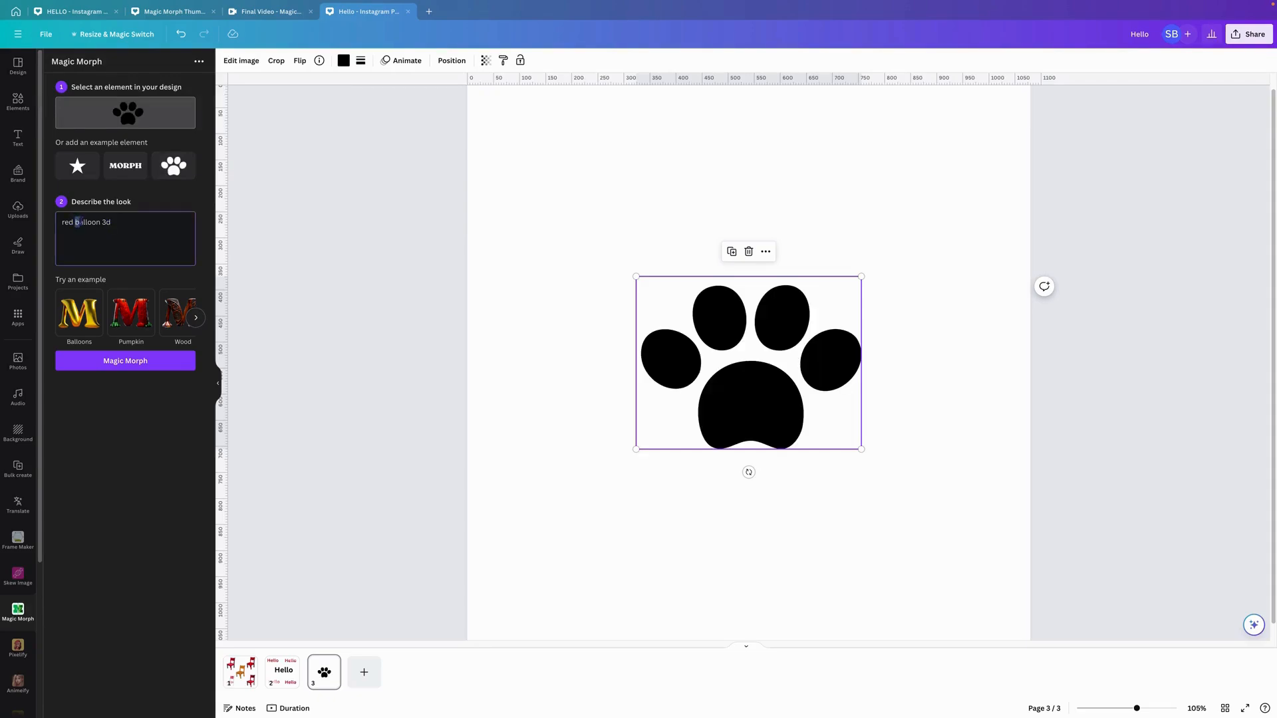
Step: Replace "balloon" with "dotted" in the look description and generate Magic Morph variations of the paw print
double_click(77, 223)
key(BackSpace)
text(dotted)
click(127, 365)
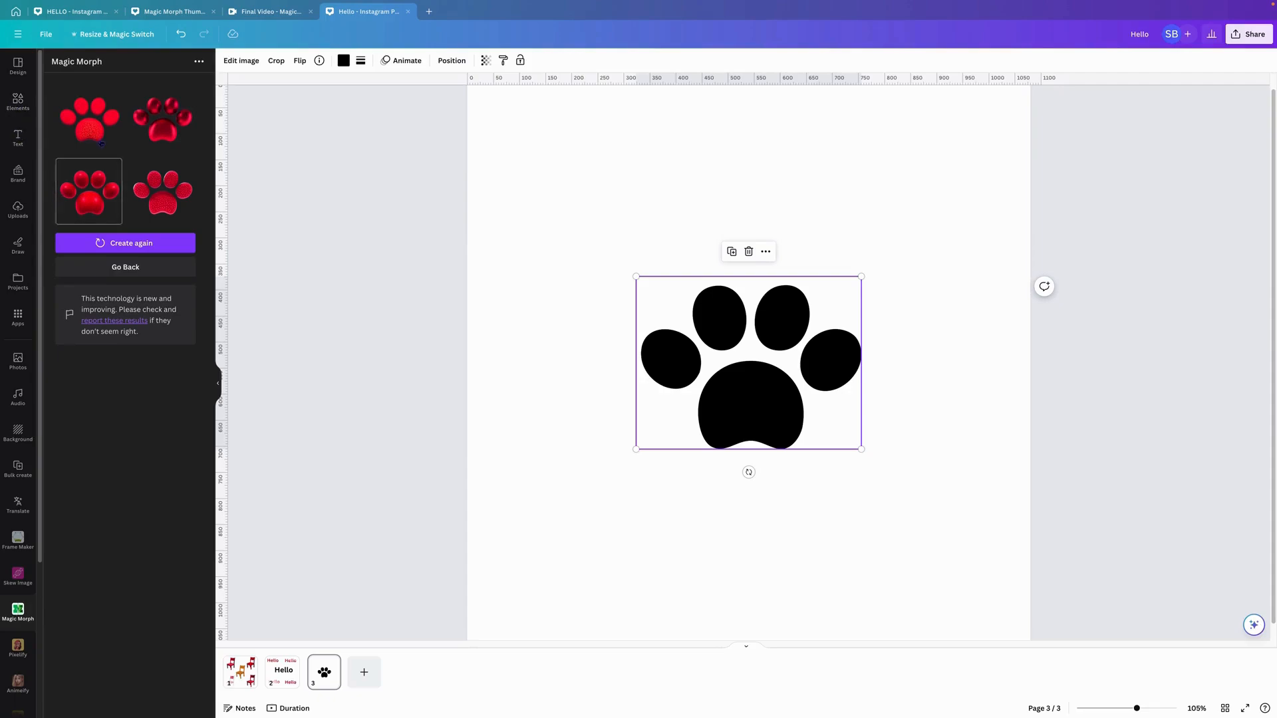
Step: Add all four red paw print variations to the page, one in each corner around the original black paw
click(161, 137)
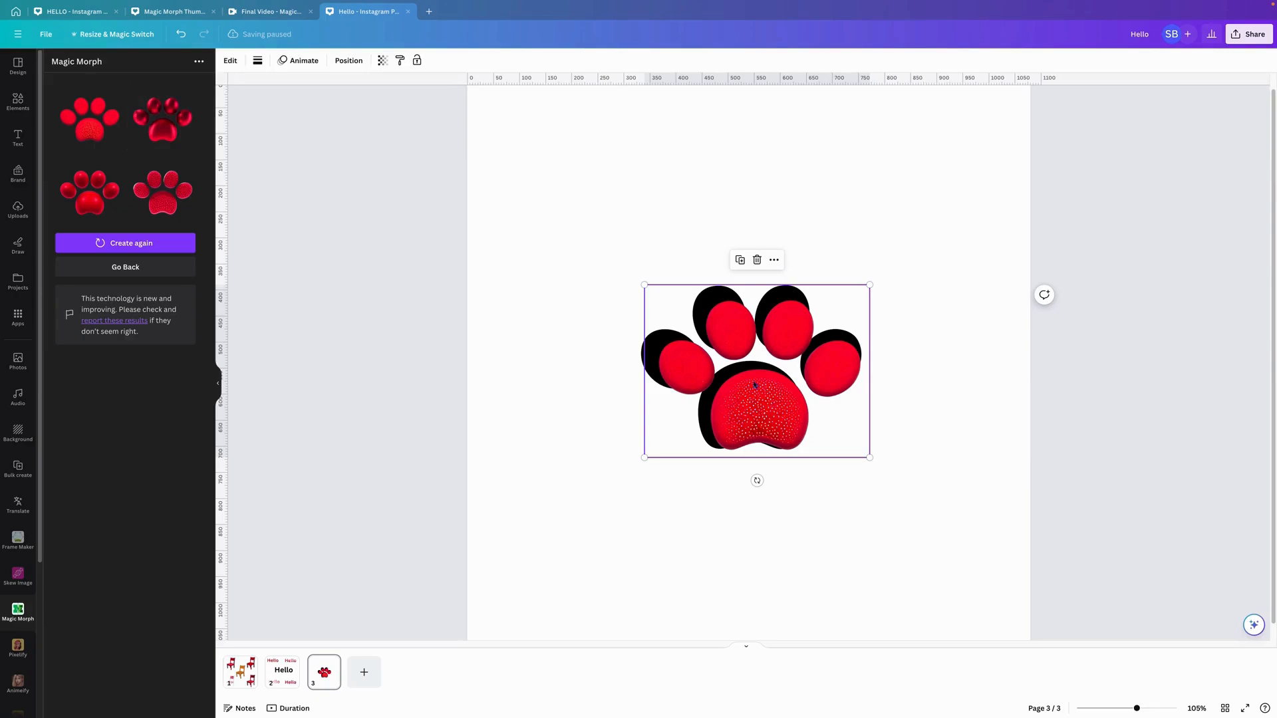
drag(754, 384, 590, 200)
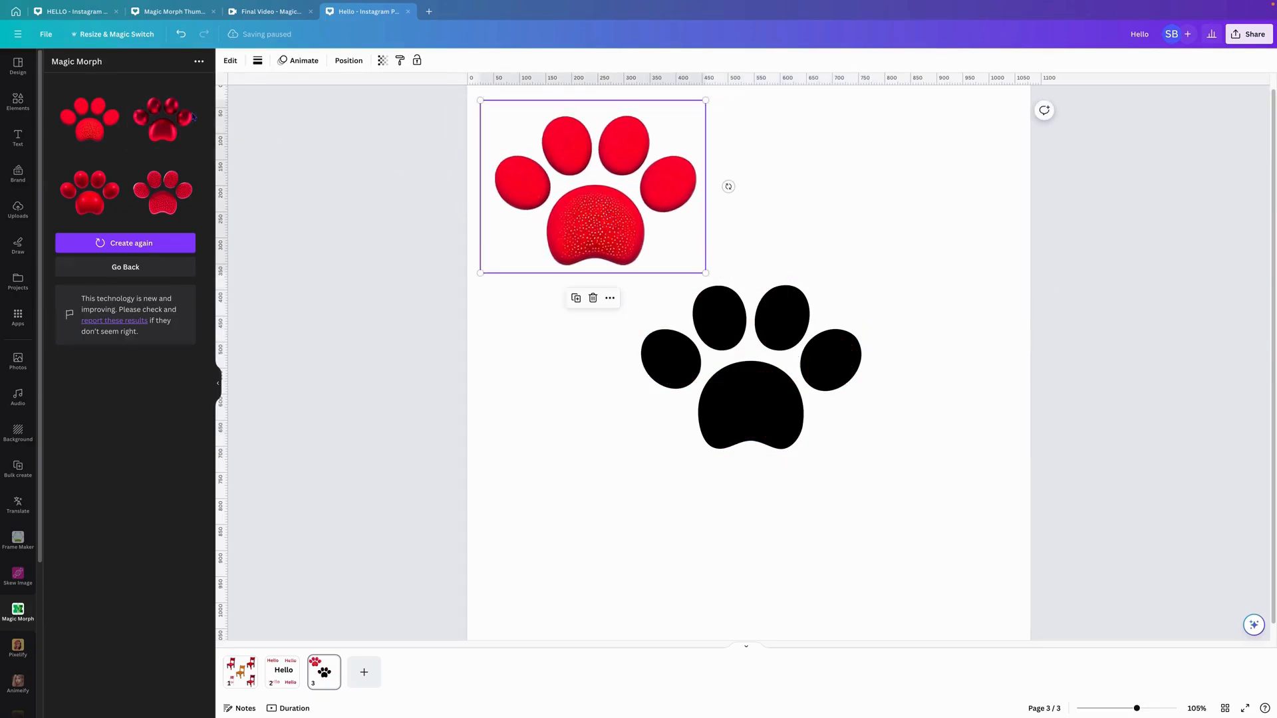
click(160, 130)
drag(779, 373, 922, 192)
click(734, 476)
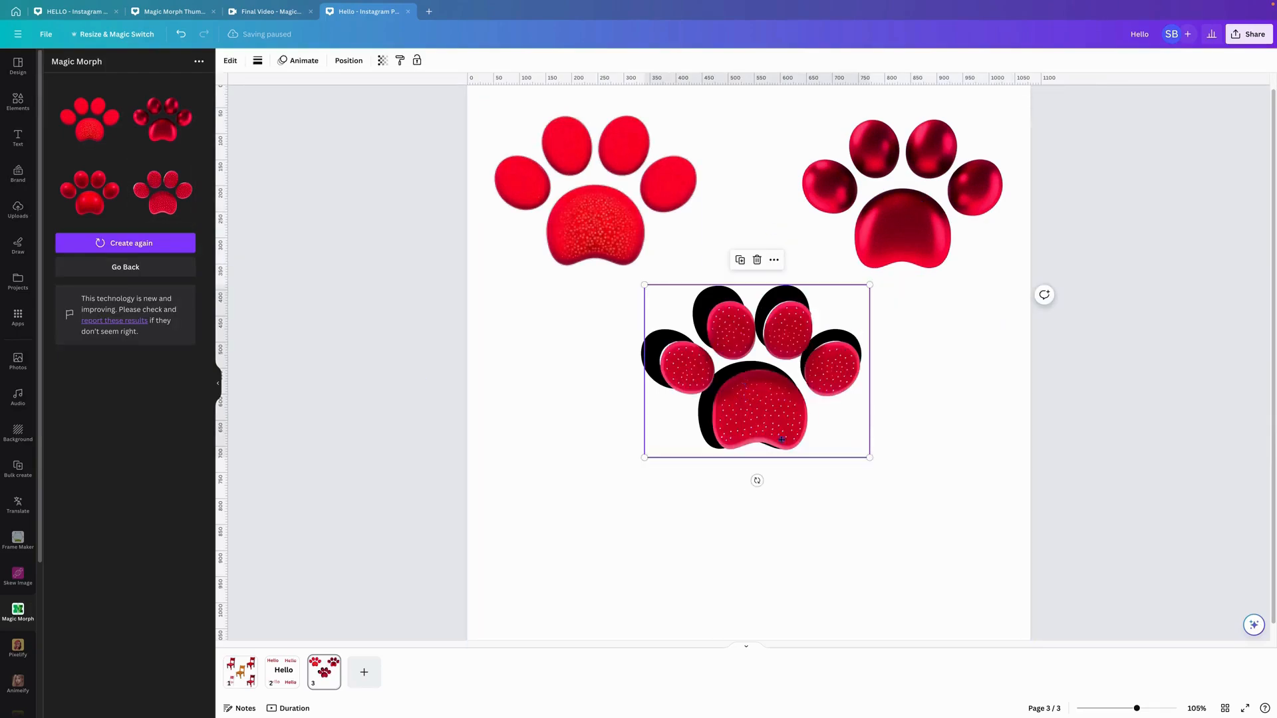
drag(781, 439, 936, 603)
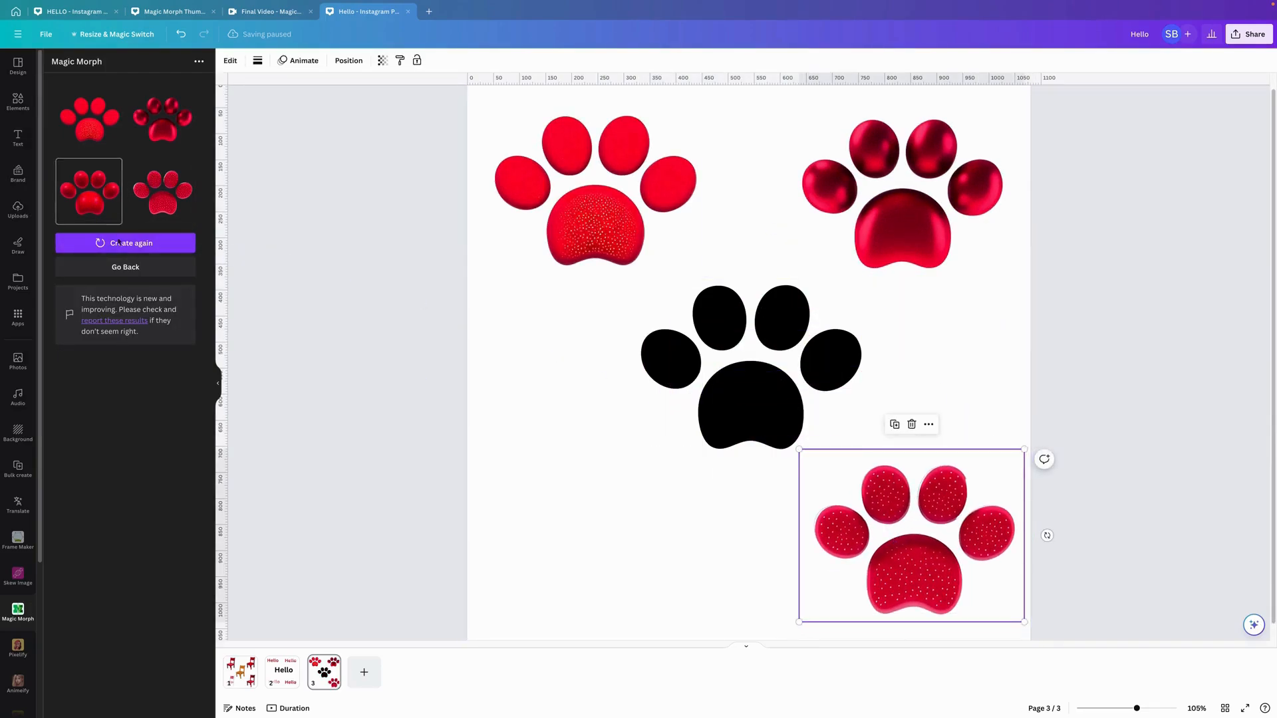
click(672, 534)
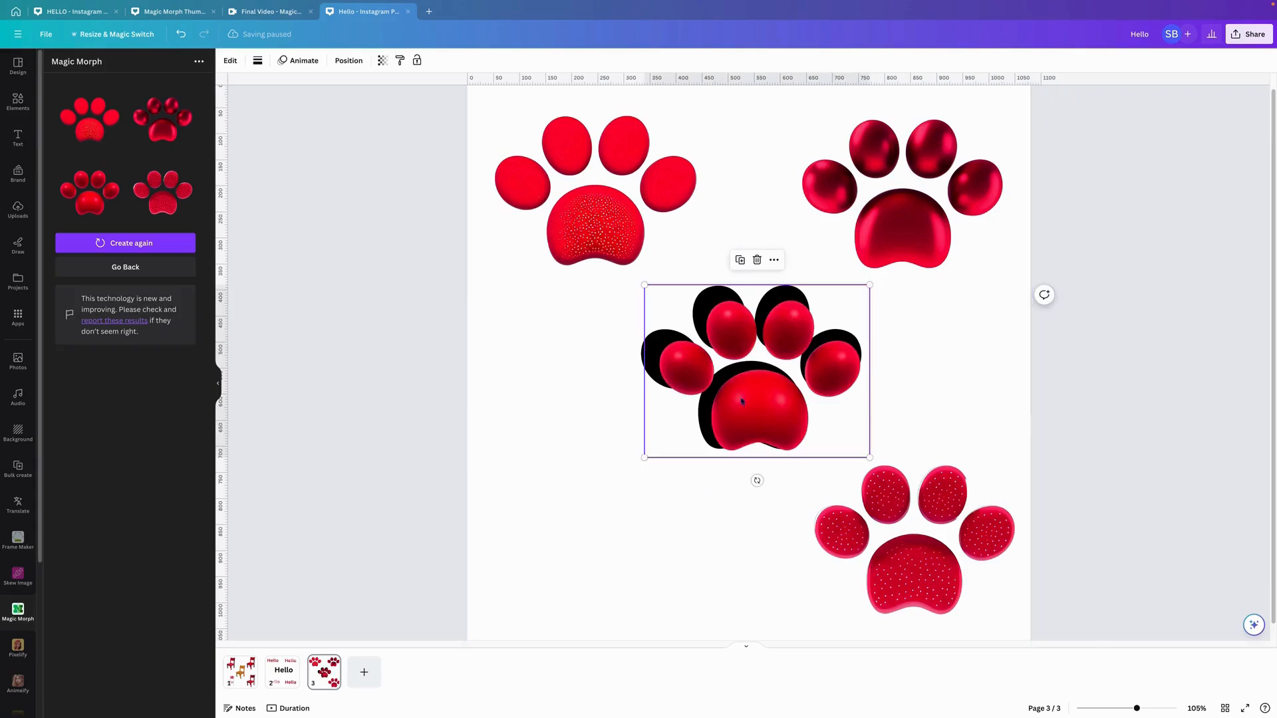
drag(742, 401, 608, 607)
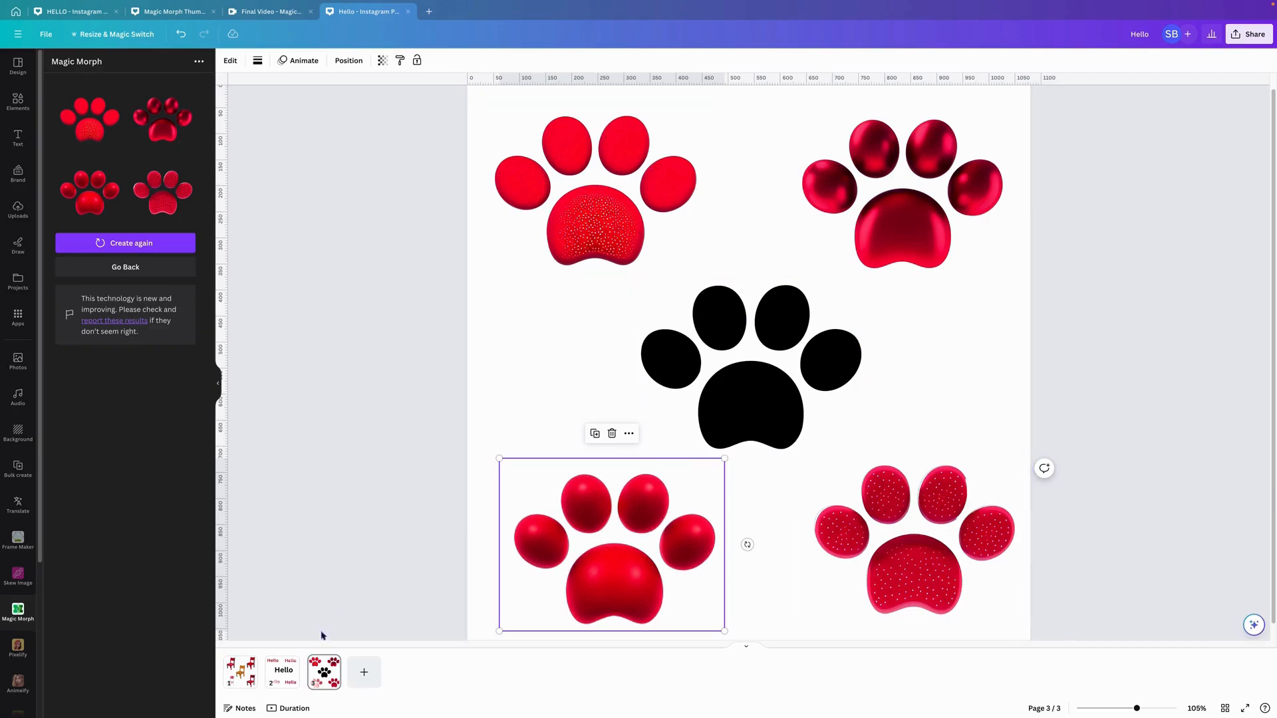
Step: Add a fourth page with the recently used blue armchair graphic near its centre and the brown table to the armchair's left
click(377, 676)
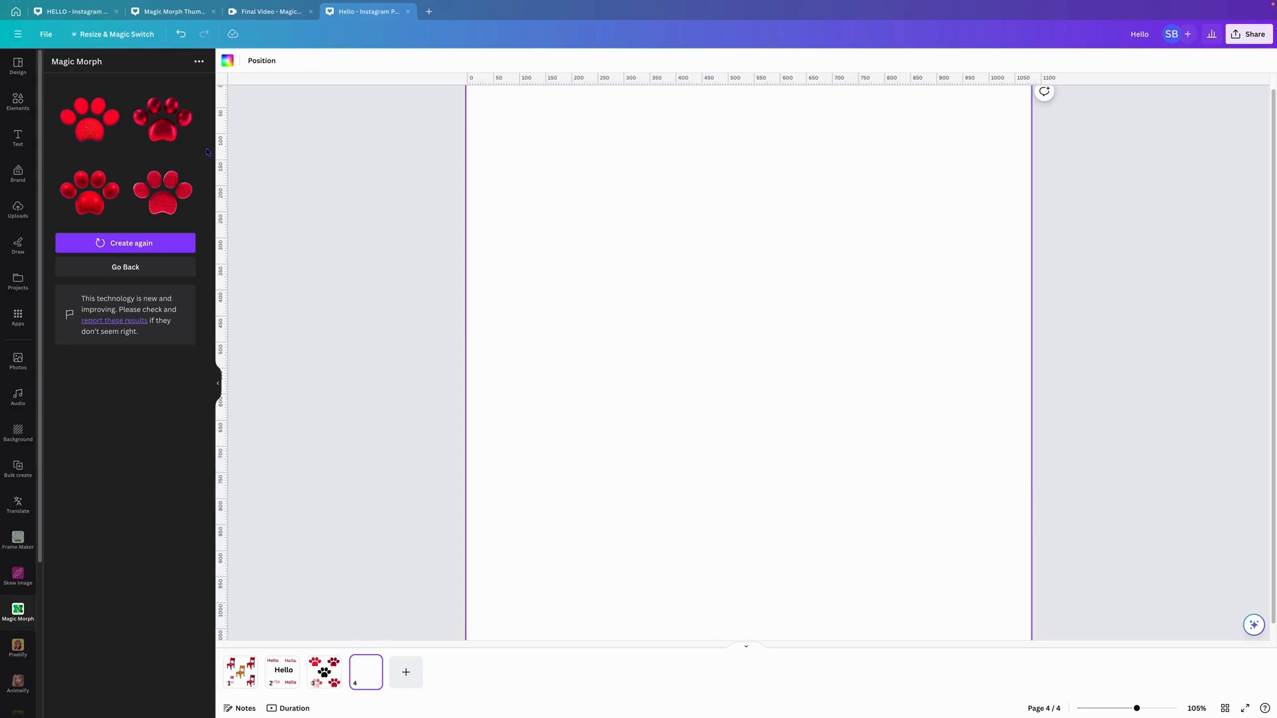
click(18, 105)
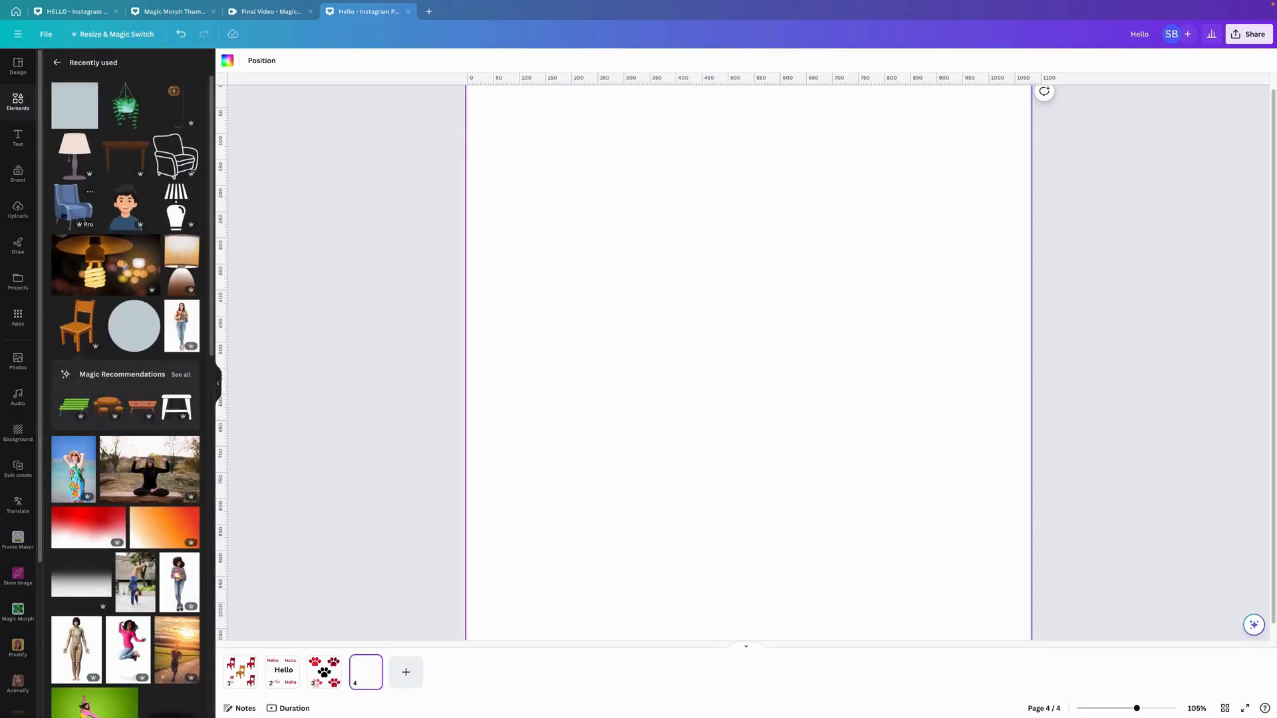
click(71, 205)
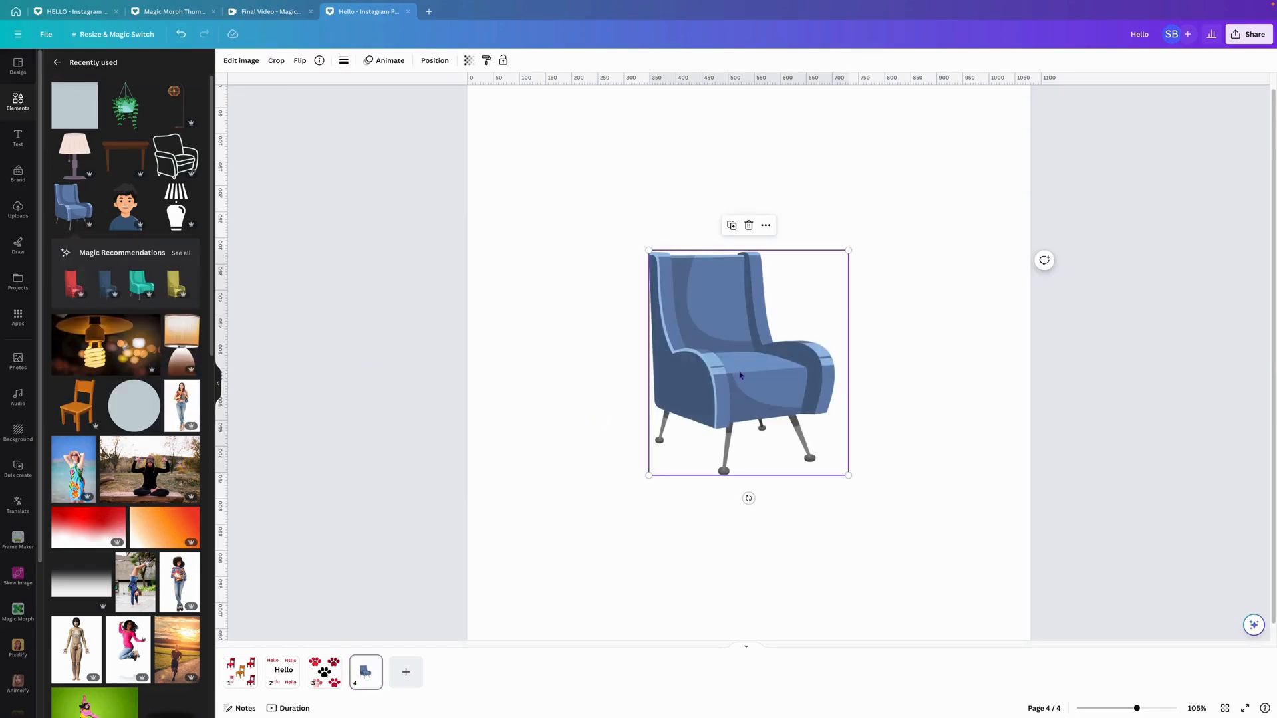
drag(741, 376, 776, 388)
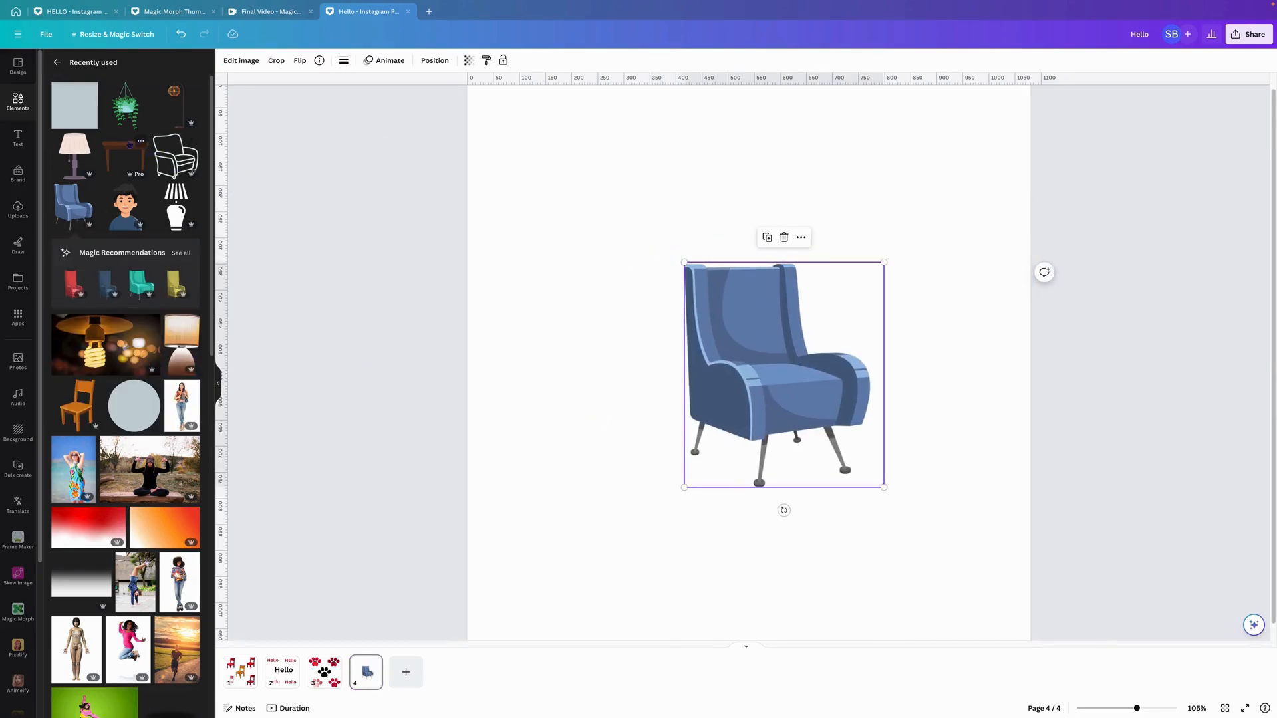
click(130, 143)
drag(755, 277, 627, 353)
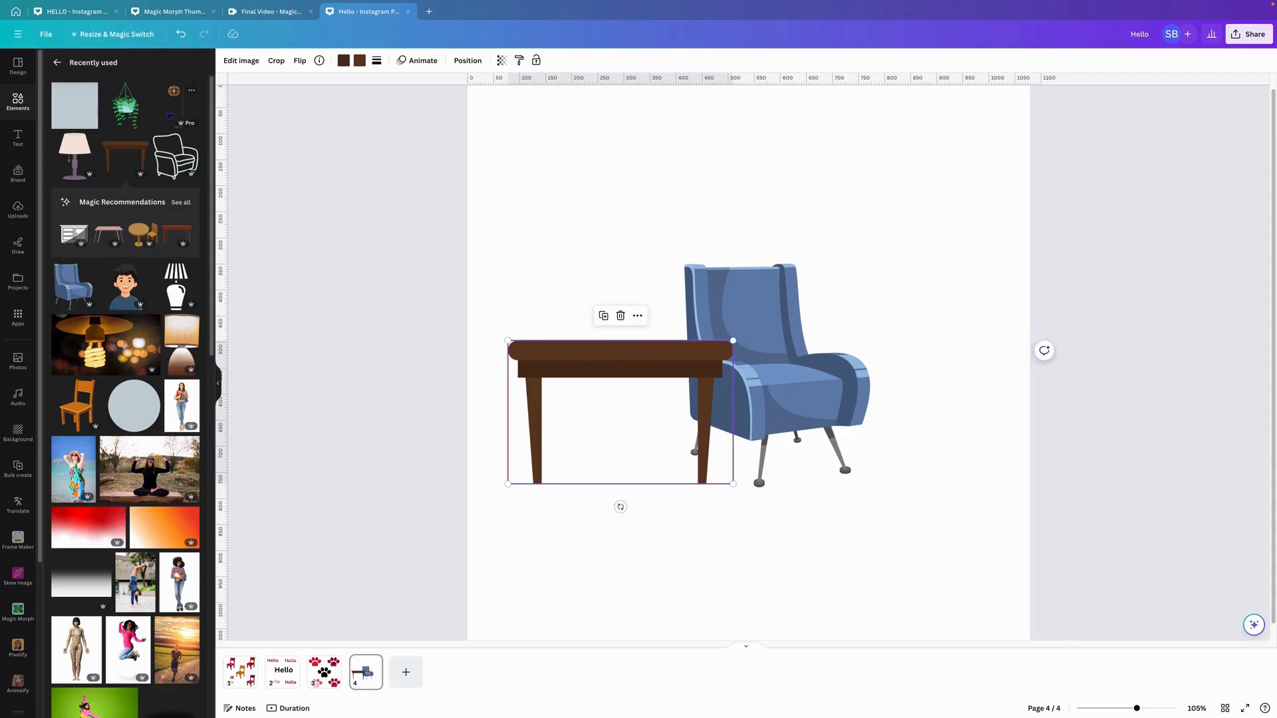
Step: Add the green hanging plant graphic and fit it into the page's upper right corner
click(125, 106)
drag(752, 362, 972, 208)
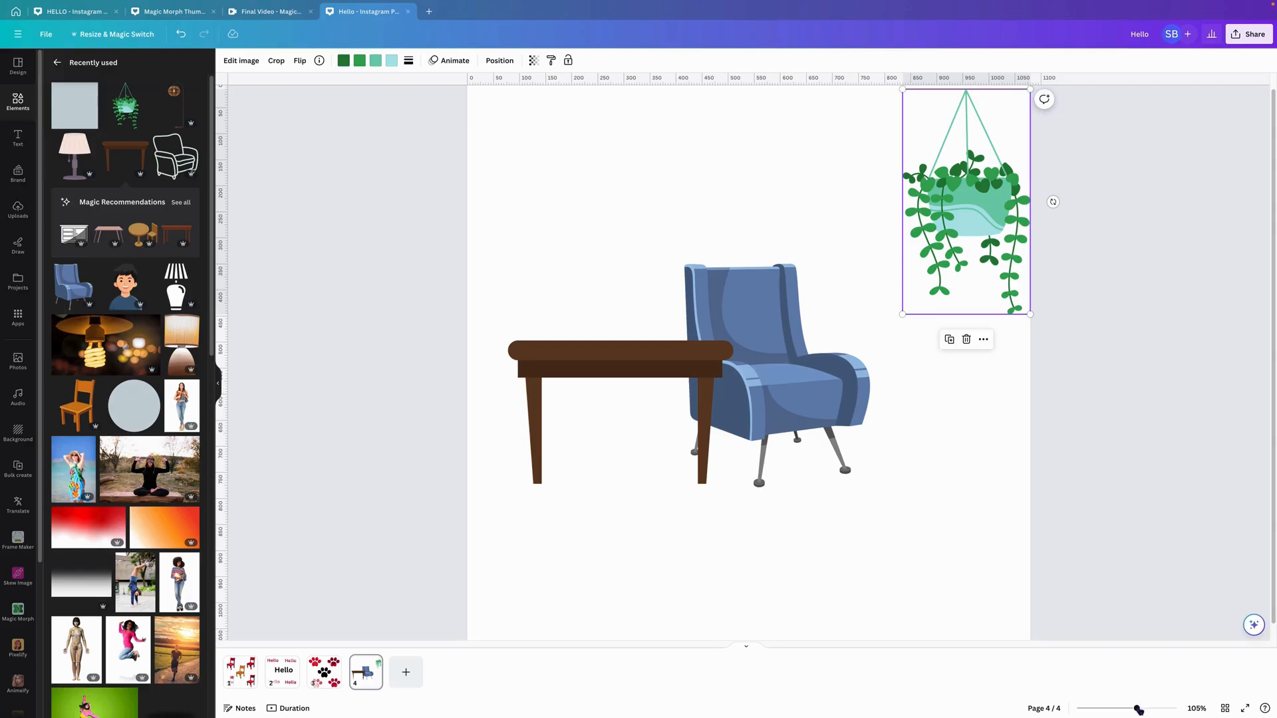
drag(1139, 709, 1128, 711)
drag(907, 189, 902, 183)
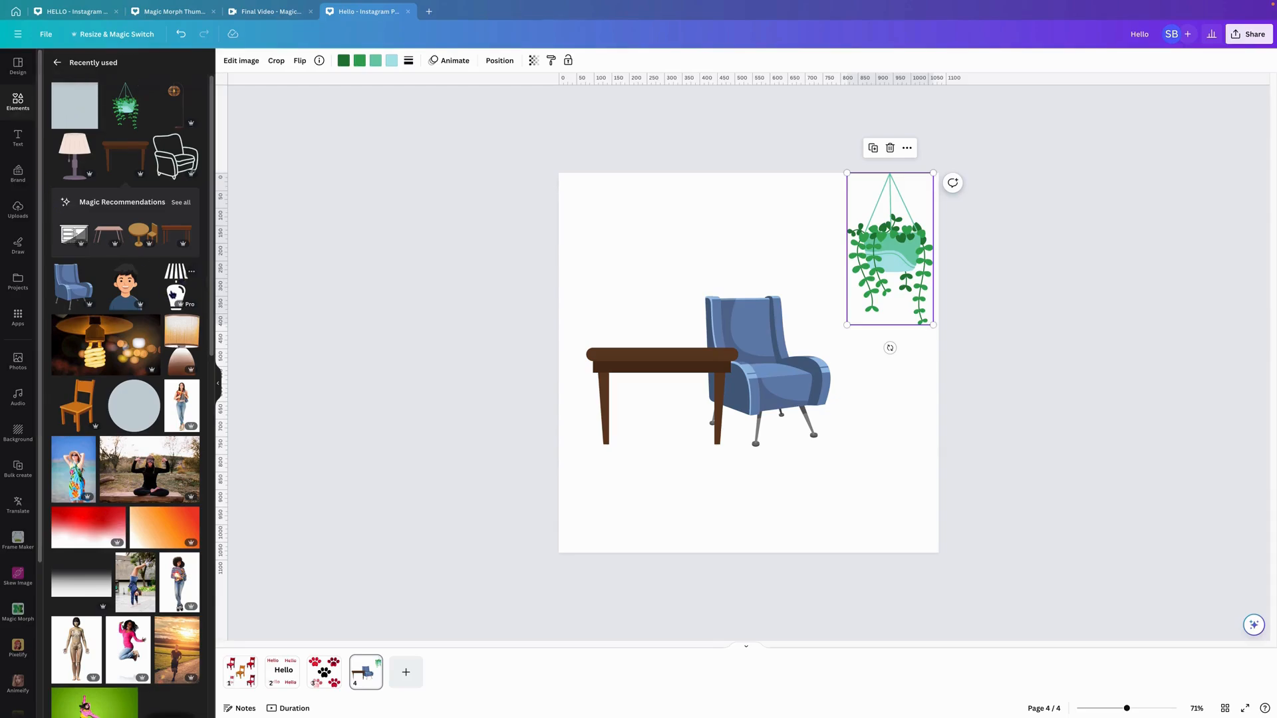
Step: Add the black striped lamp graphic, shrink it and stand it on the brown table
drag(173, 295, 641, 308)
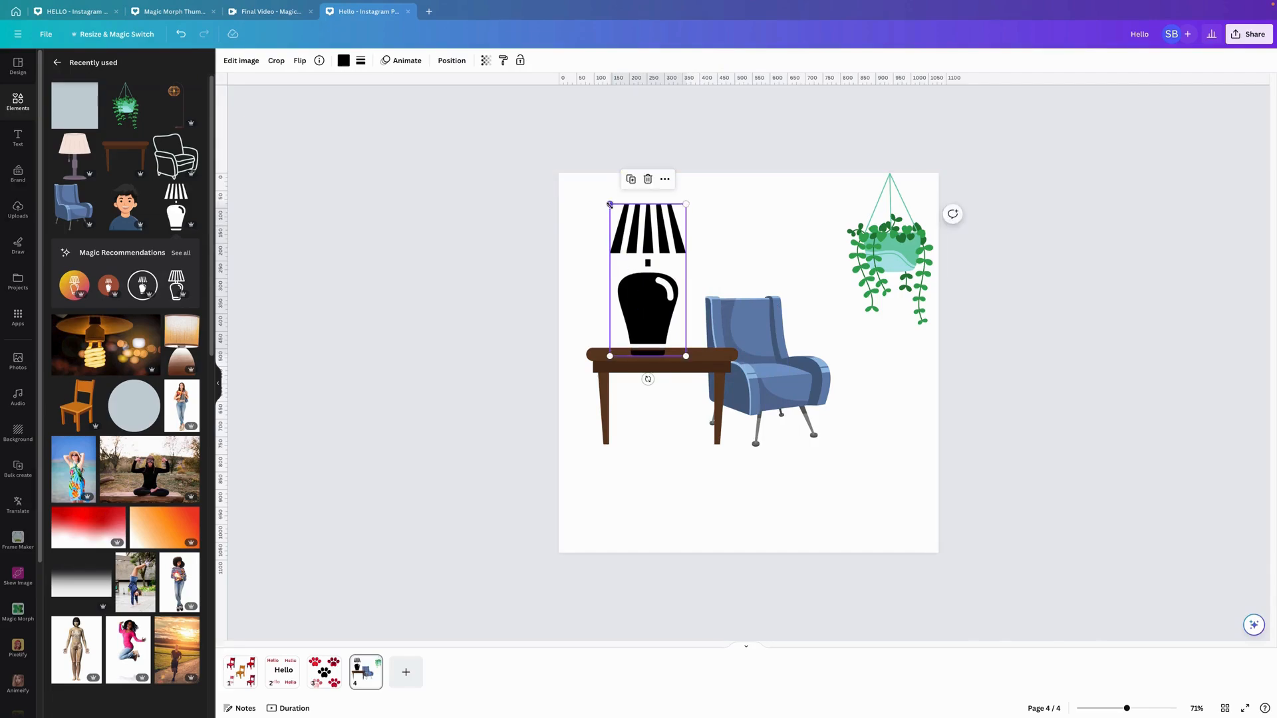
drag(609, 204, 636, 256)
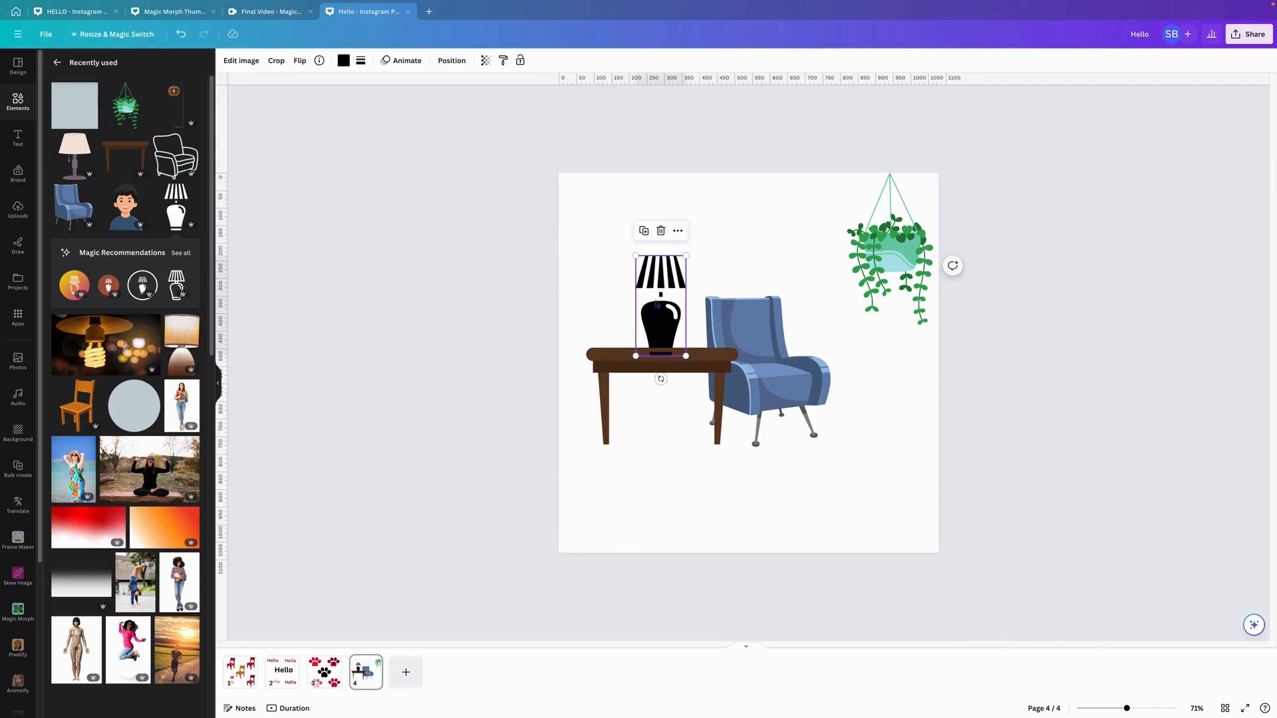
drag(656, 304, 649, 304)
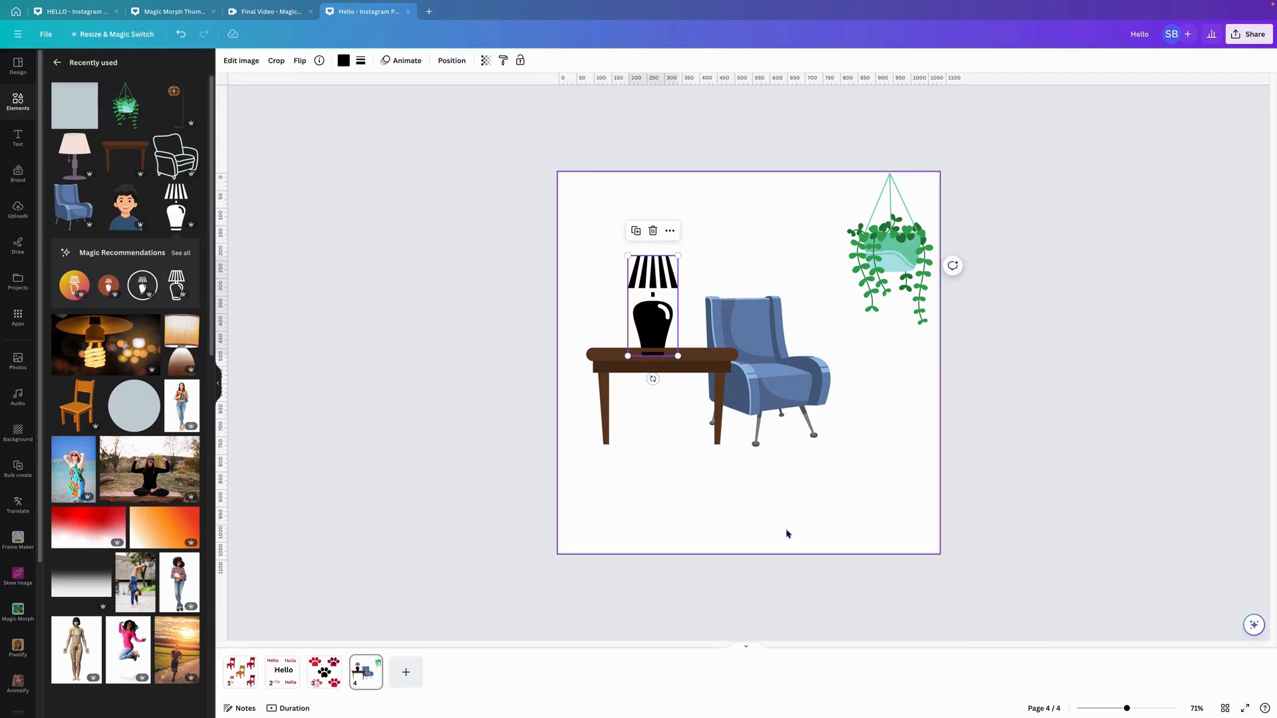
click(740, 507)
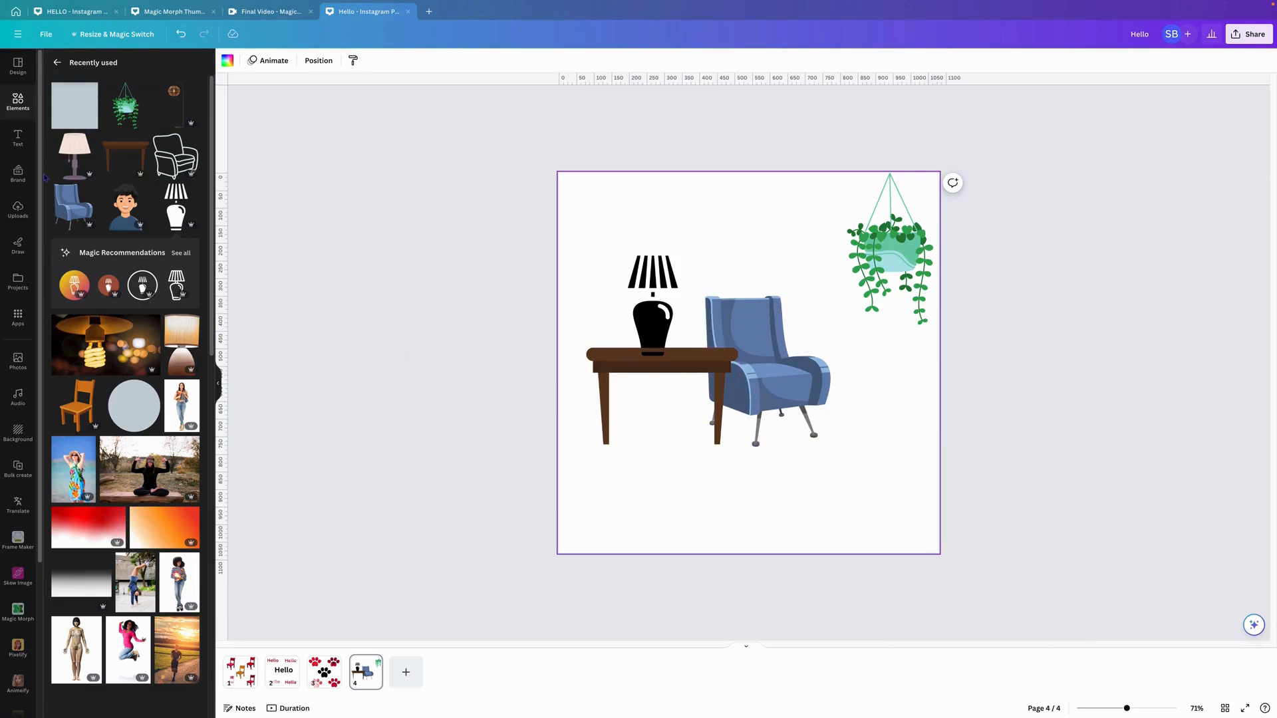
Step: Add a heading reading "50 % off sale" and place it at the page's lower right, below the armchair
click(18, 137)
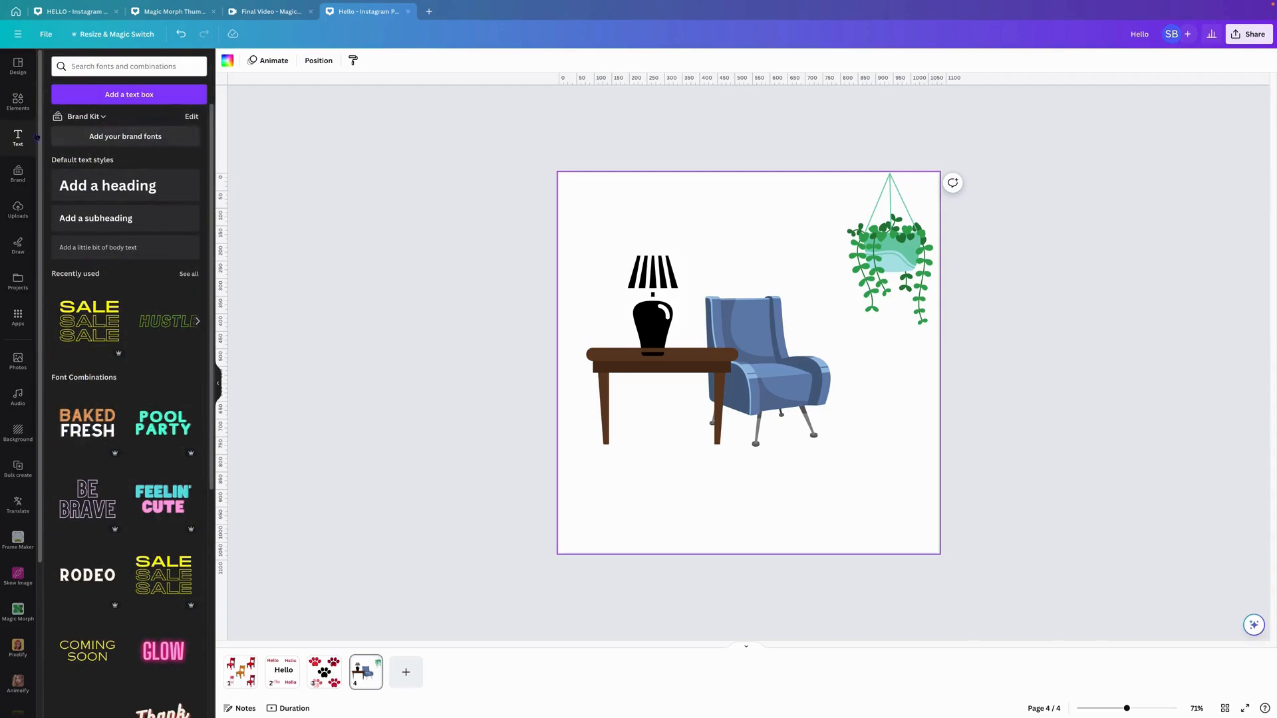
click(108, 195)
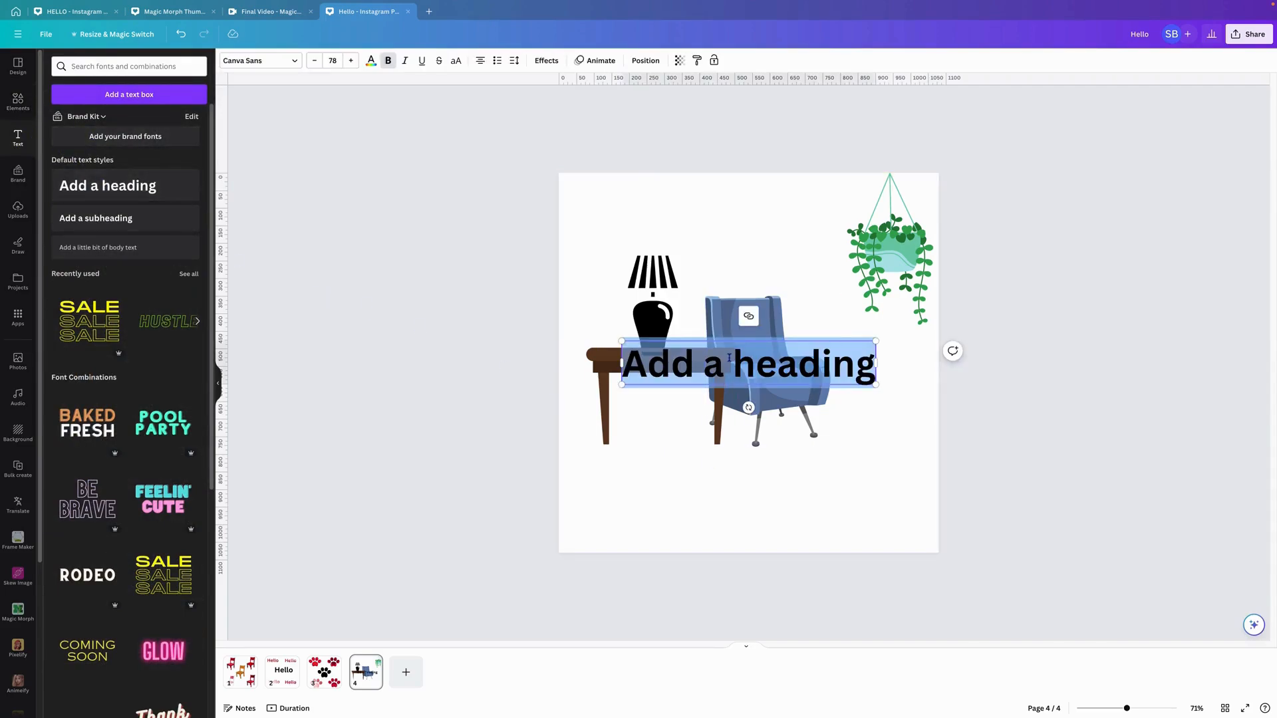
text(5)
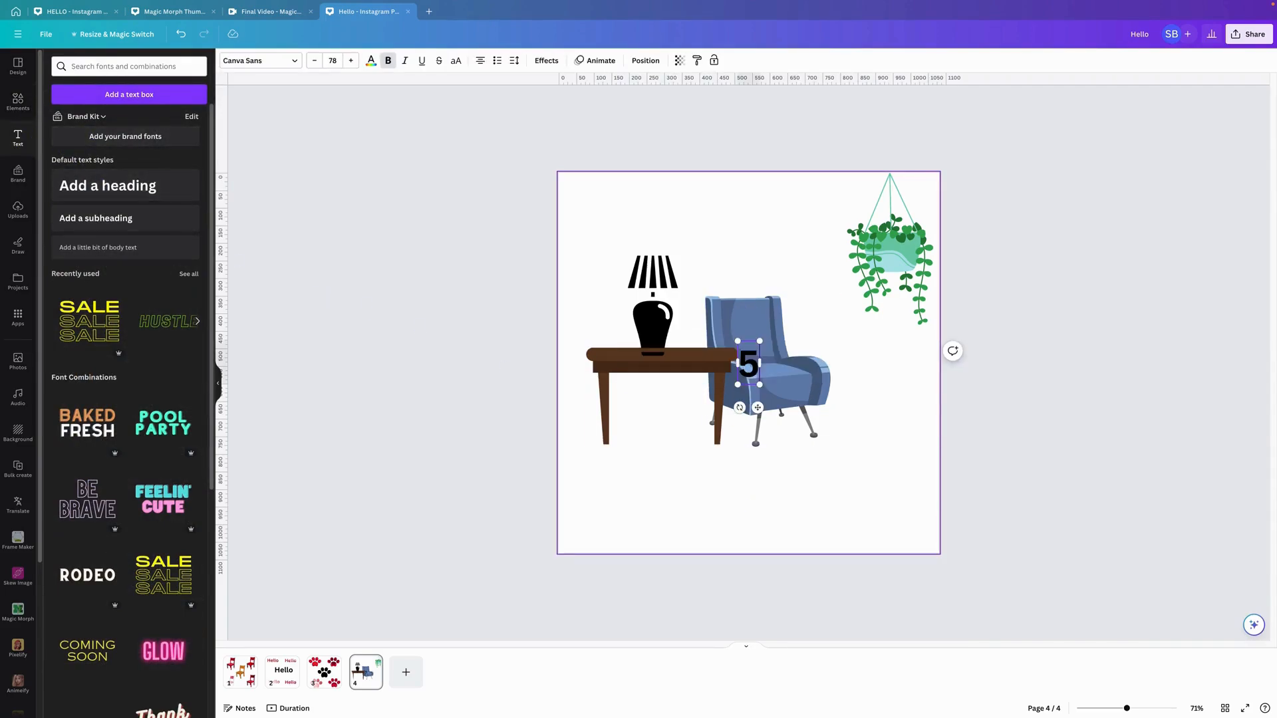
text(0 %)
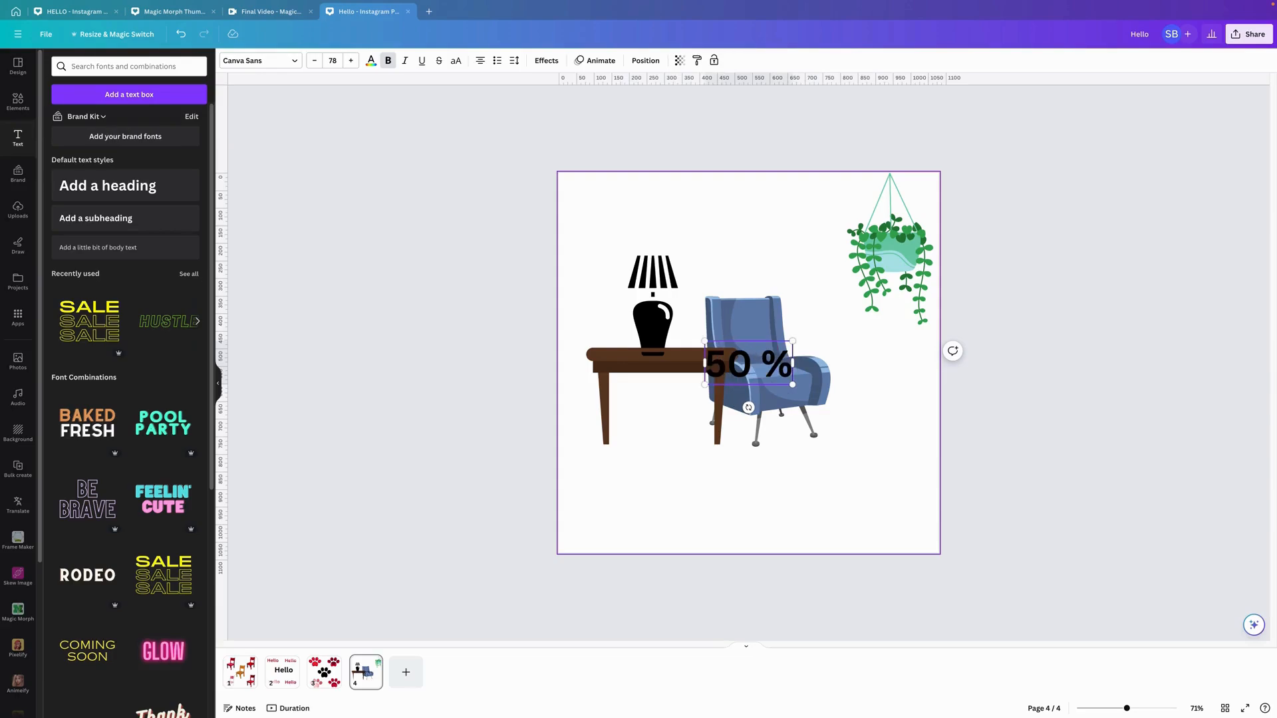
text( off sale)
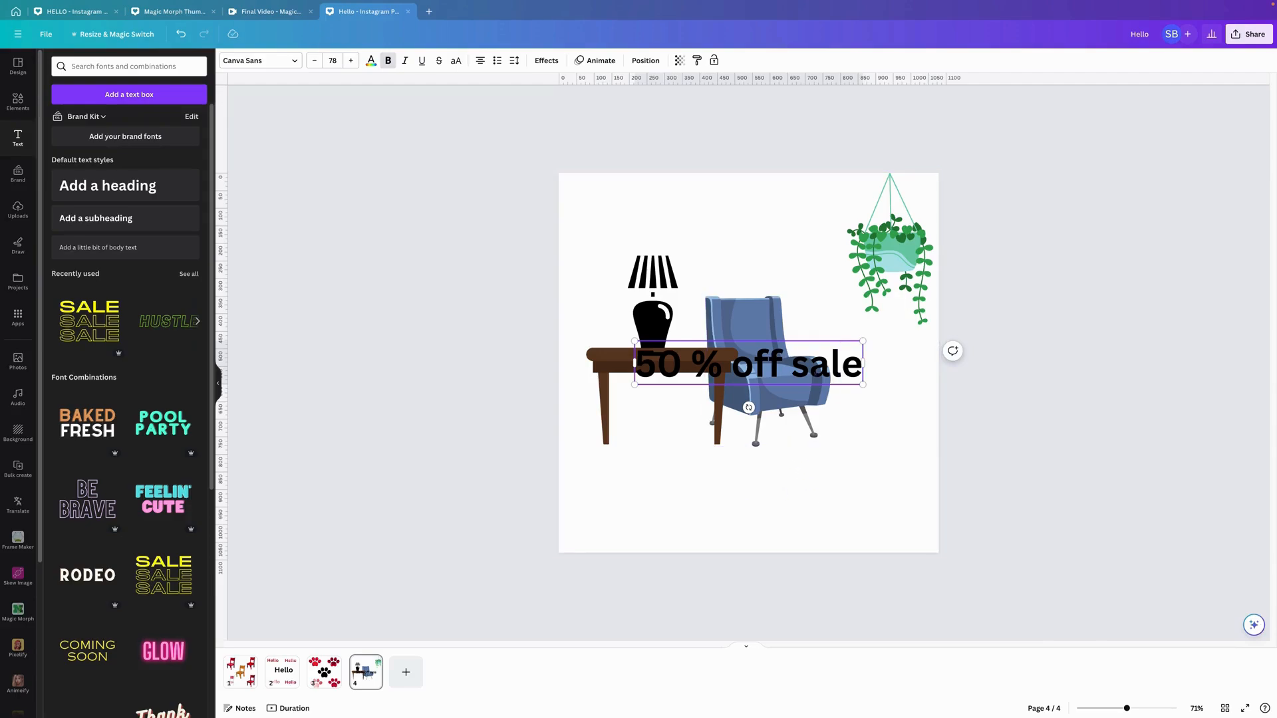
drag(779, 356, 843, 500)
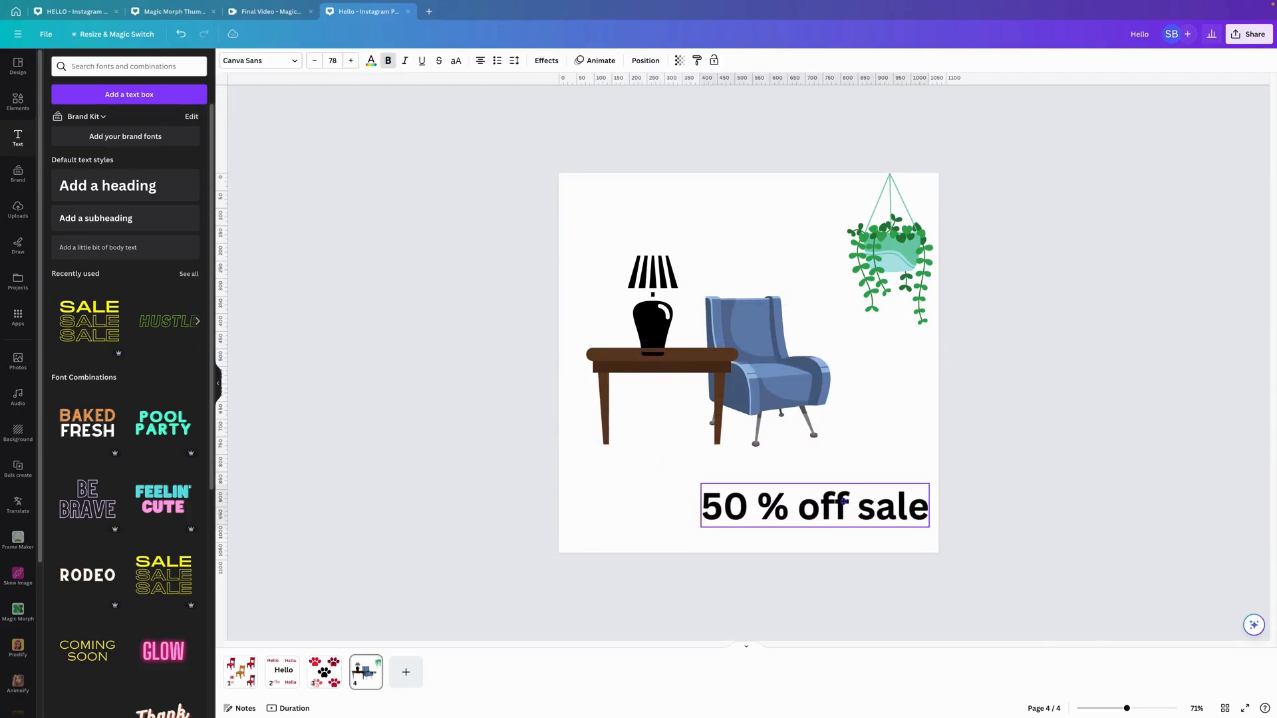
click(772, 477)
click(748, 490)
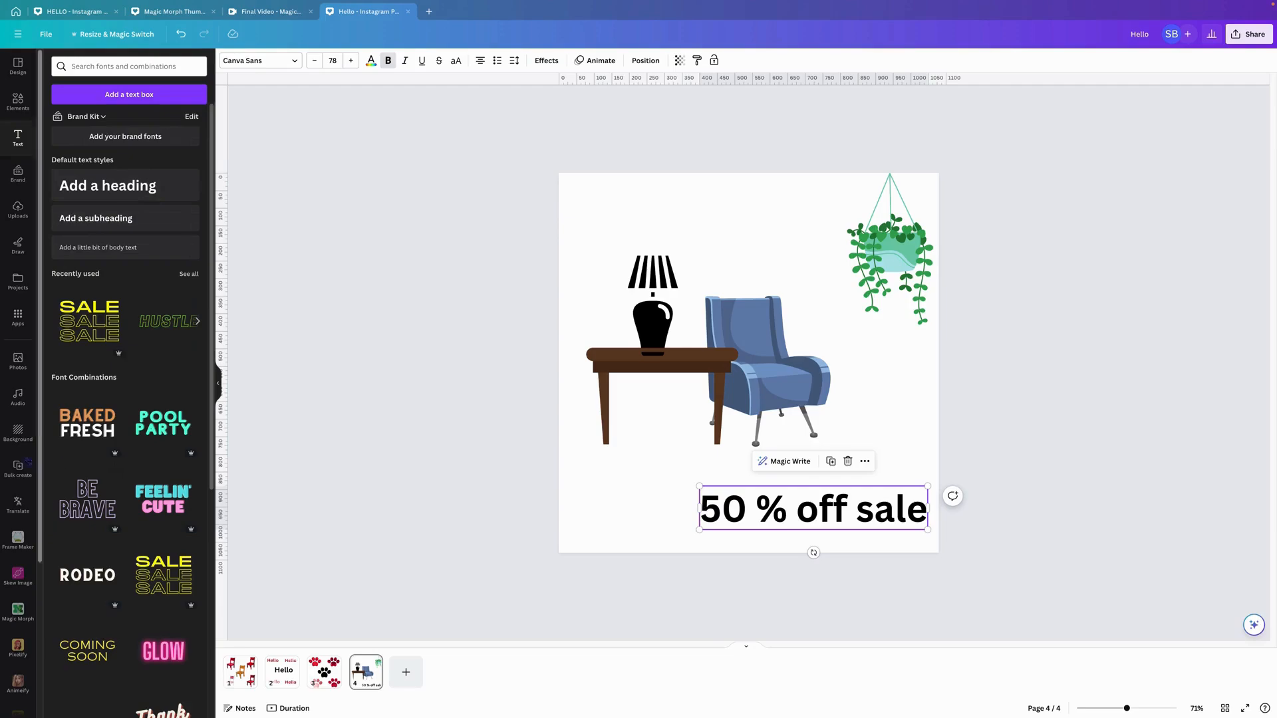
Step: Generate Magic Morph variations of the "50 % off sale" heading with the description "vintage gold rustic text"
click(20, 612)
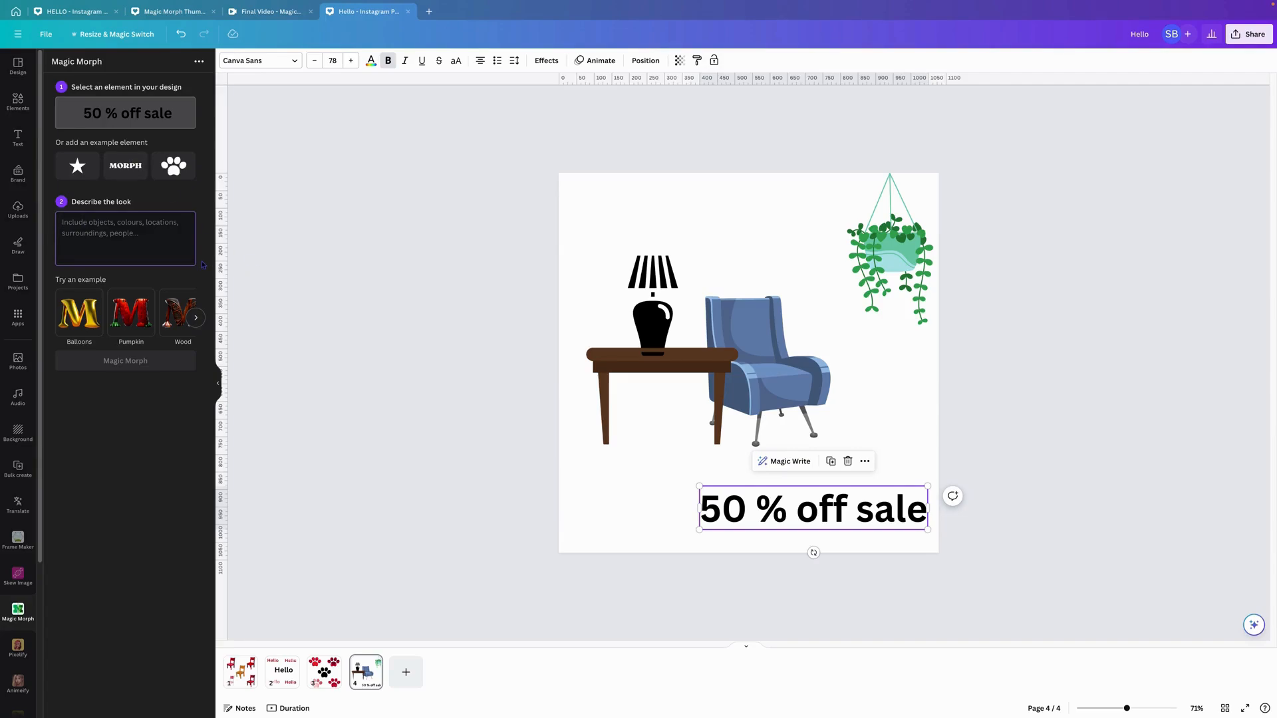
text(vintage )
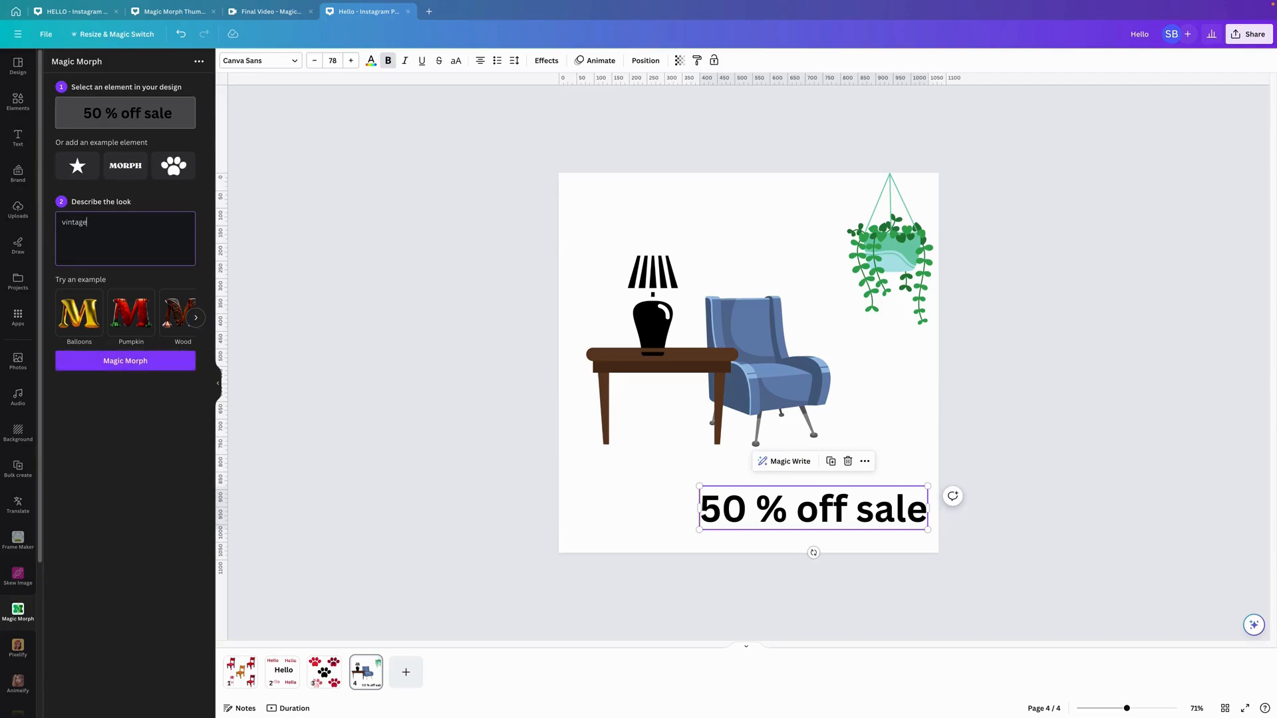
text(gold rustic text)
click(114, 366)
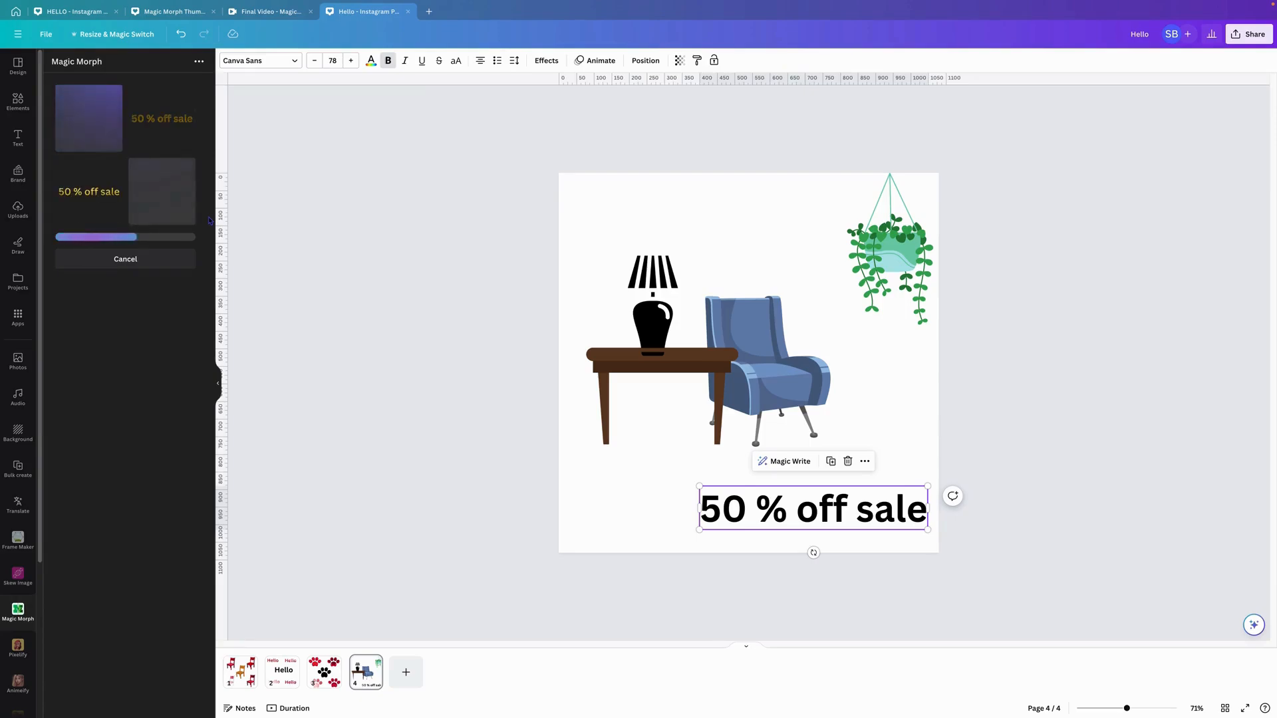
Step: Add all four gold "50 % off sale" variations to the page, placing them around the black heading and below the furniture
click(159, 121)
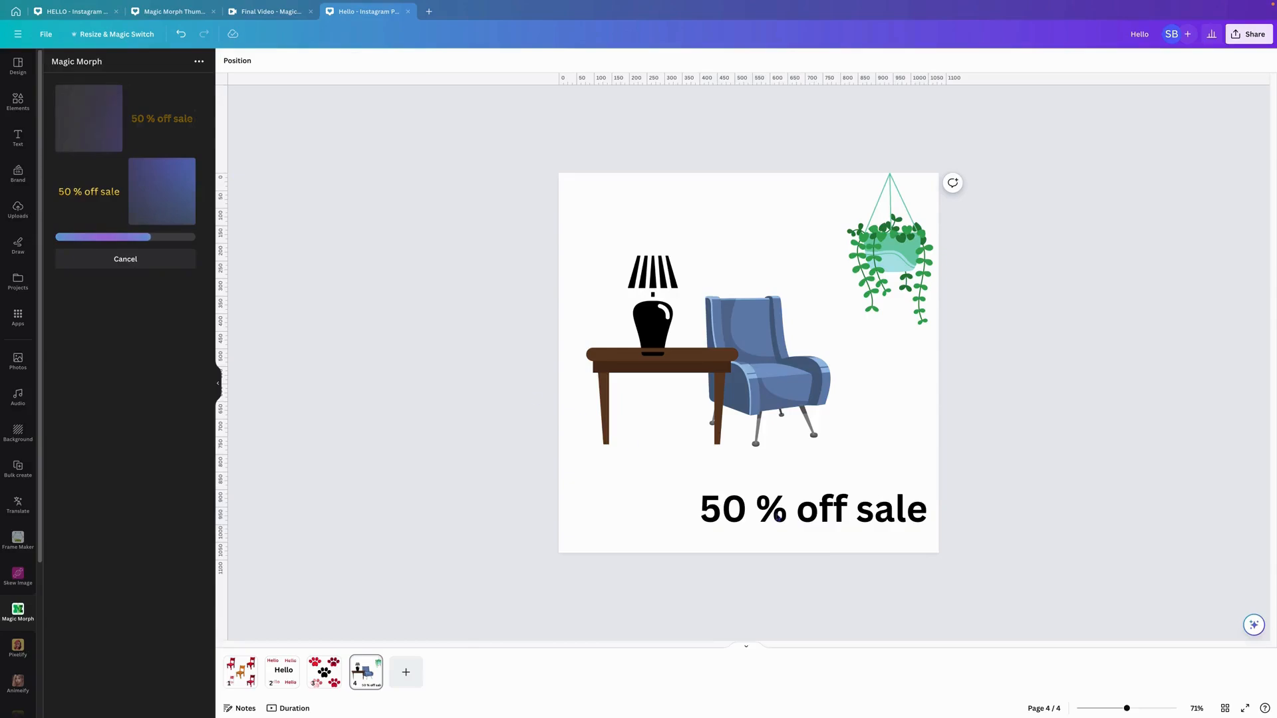
drag(755, 376, 831, 480)
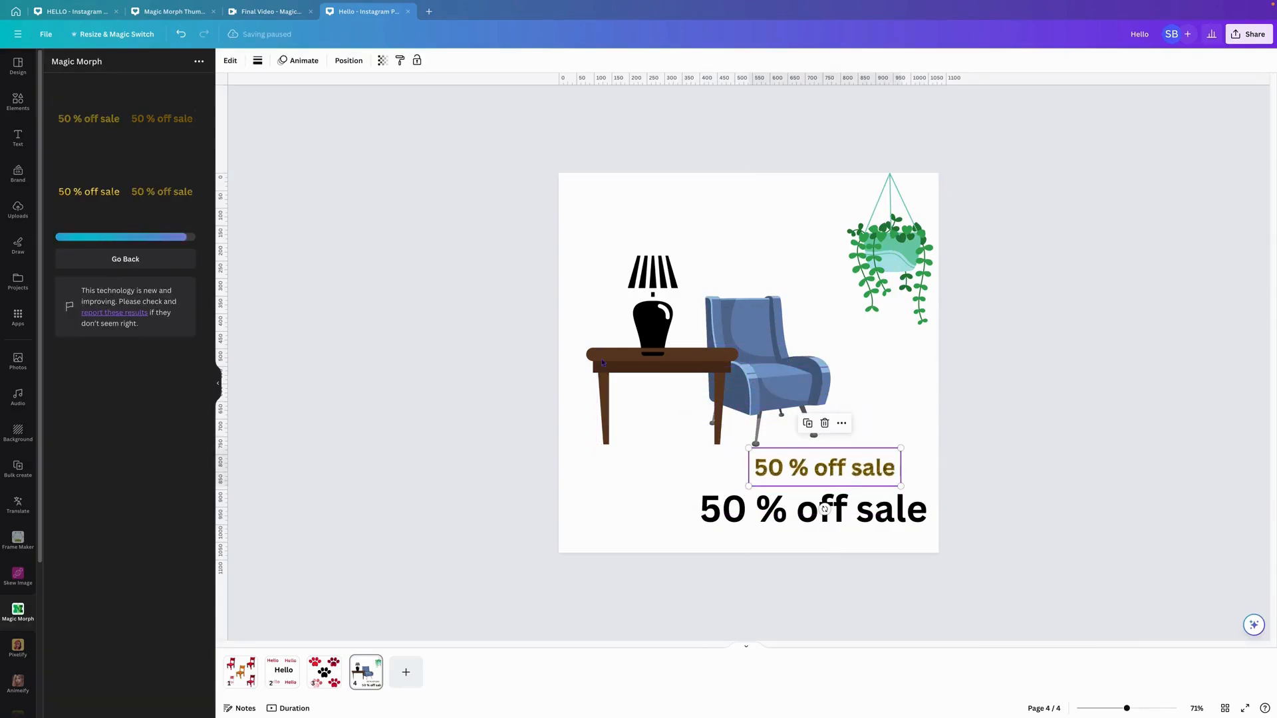
click(79, 137)
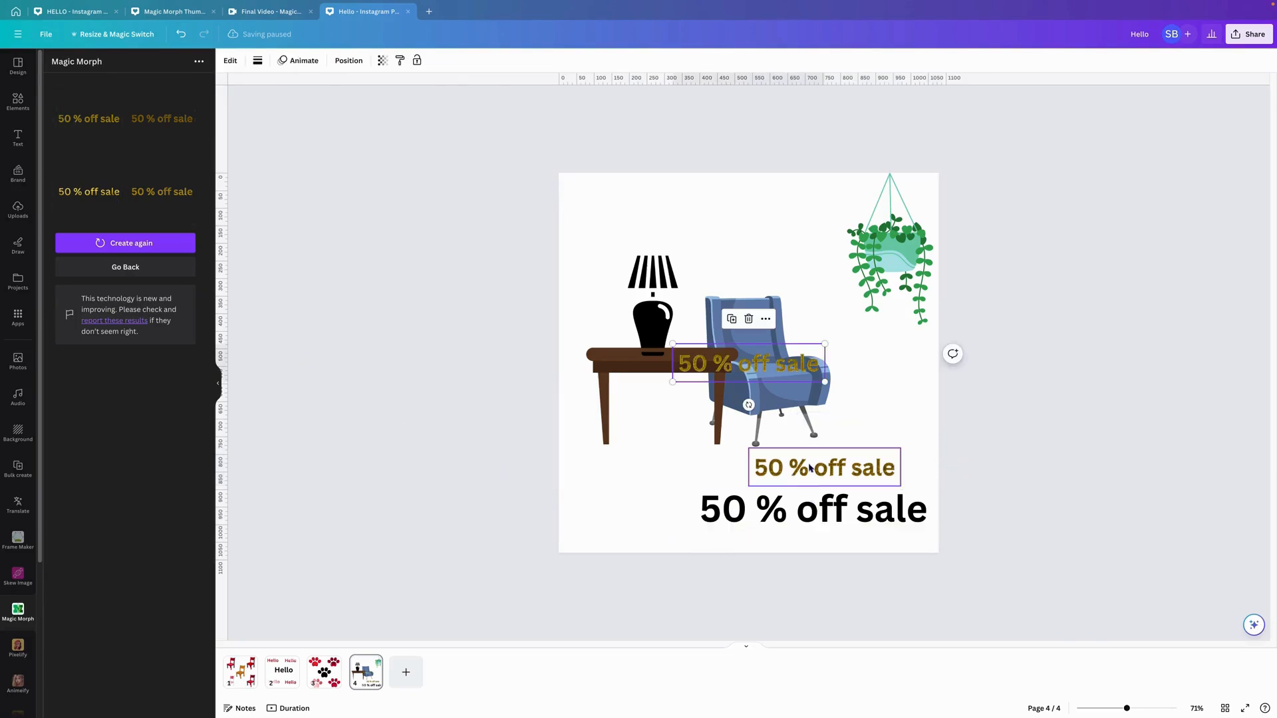
drag(746, 363, 637, 517)
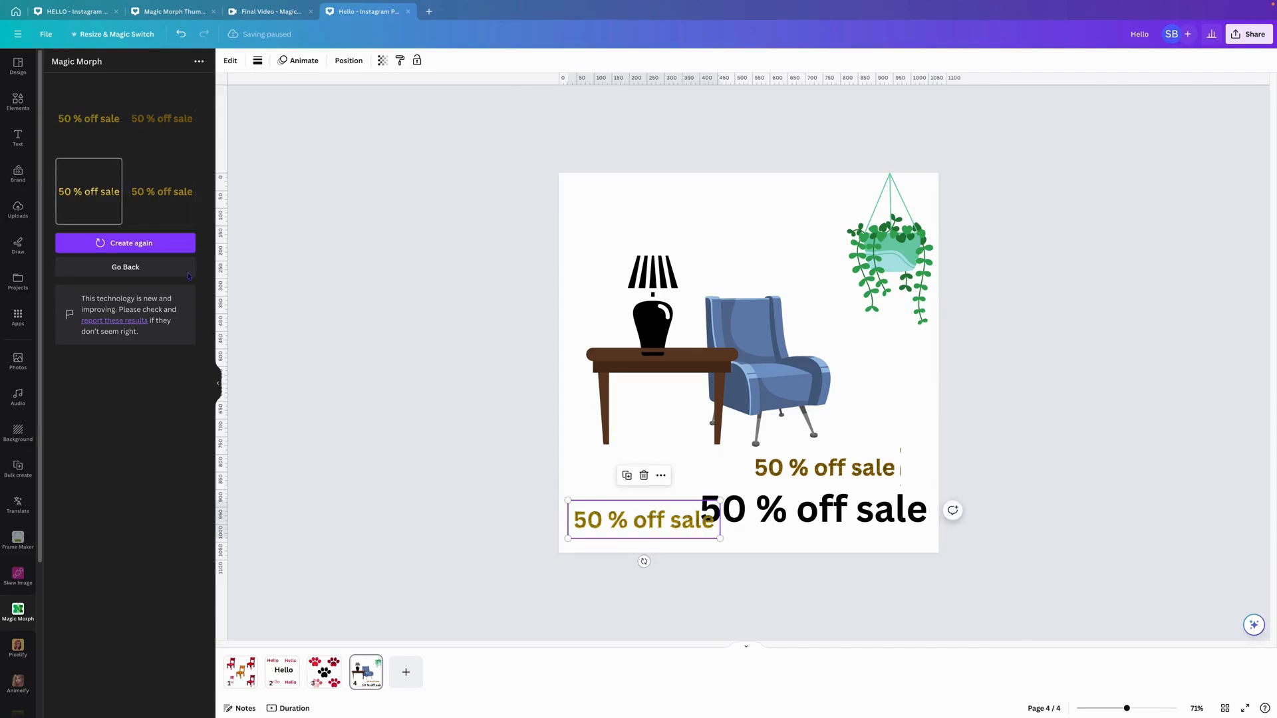
click(745, 457)
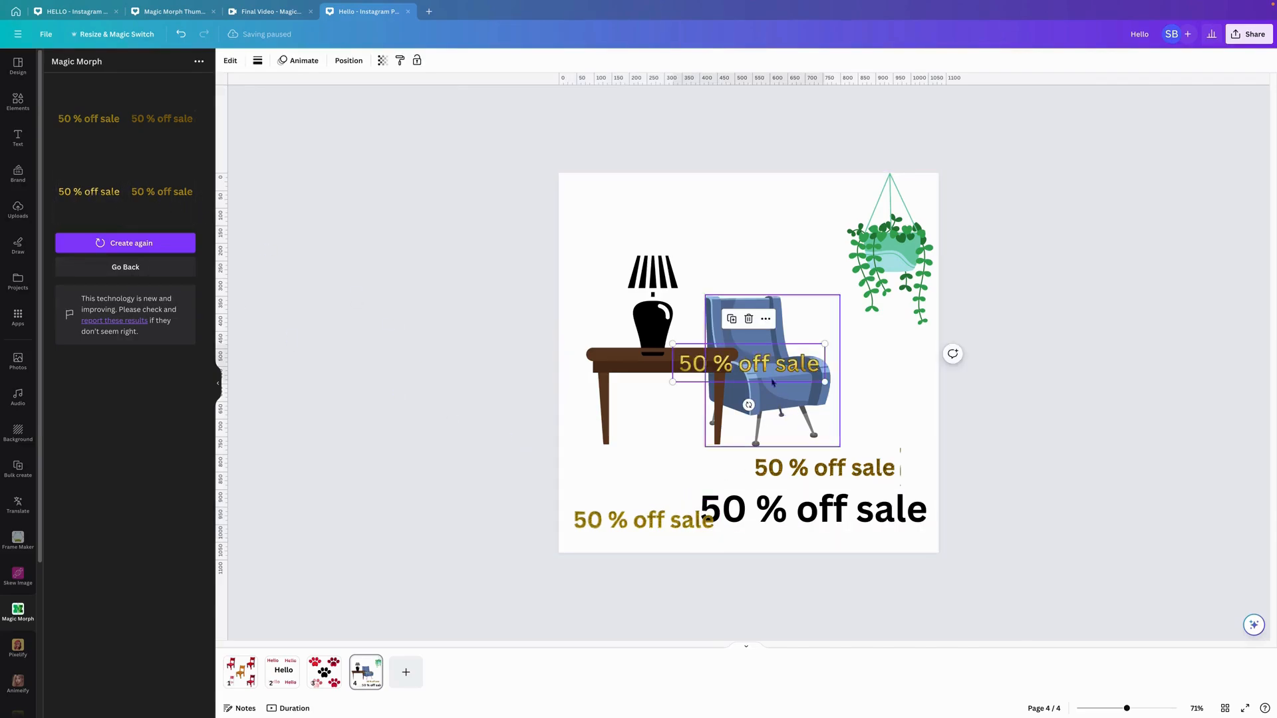
drag(767, 370, 655, 476)
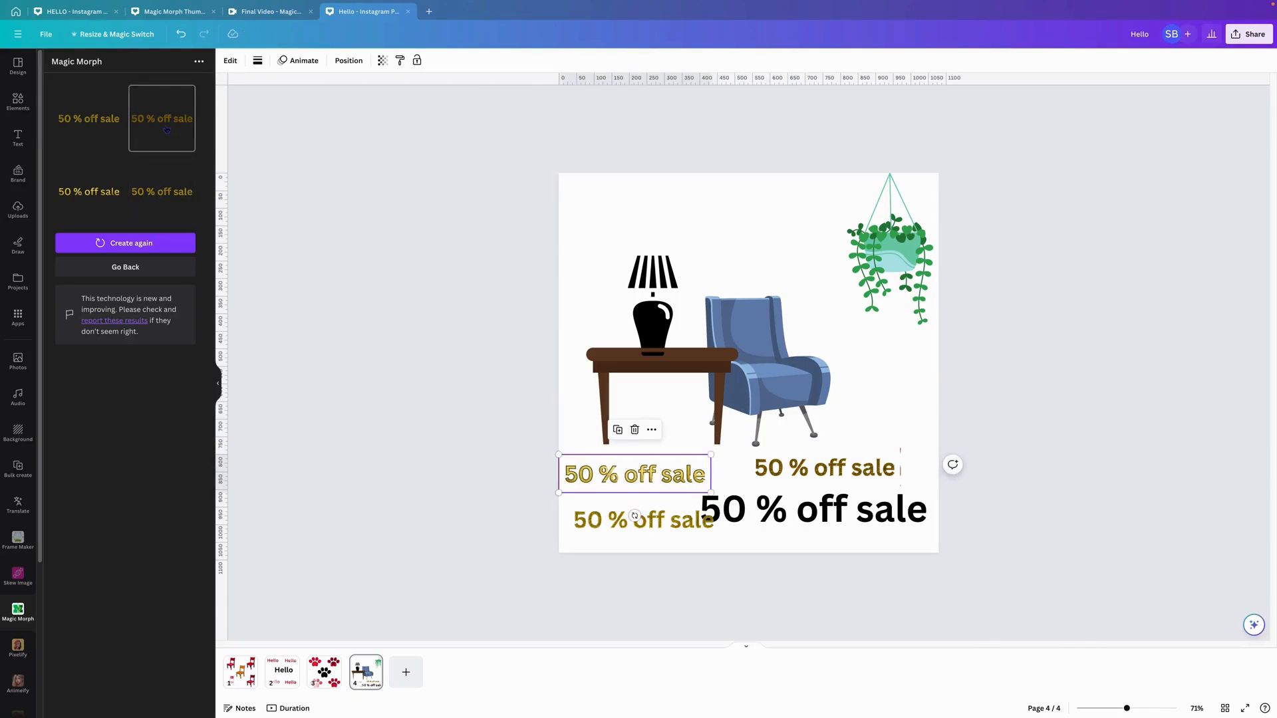
click(624, 431)
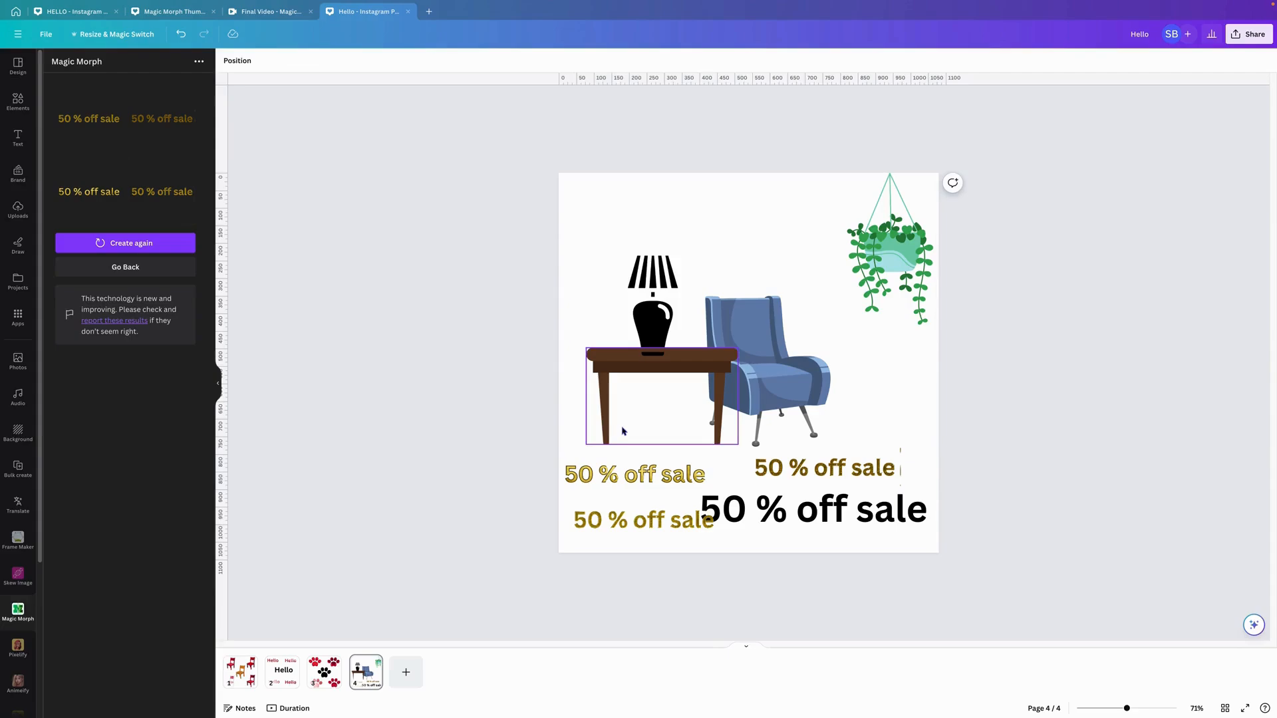
drag(728, 364, 698, 414)
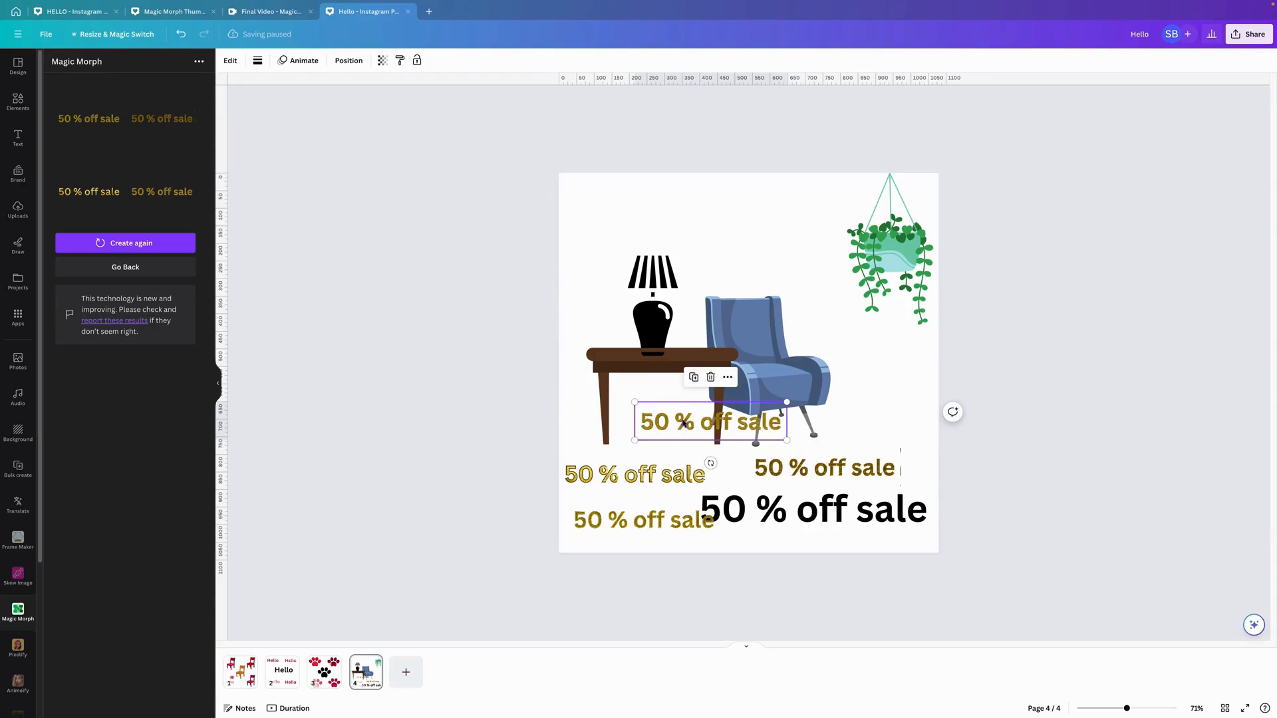
Step: Delete the black heading and three gold variations, then enlarge the remaining gold "50 % off sale" text at the page's lower right
key(Delete)
click(622, 477)
key(Delete)
click(627, 525)
key(Delete)
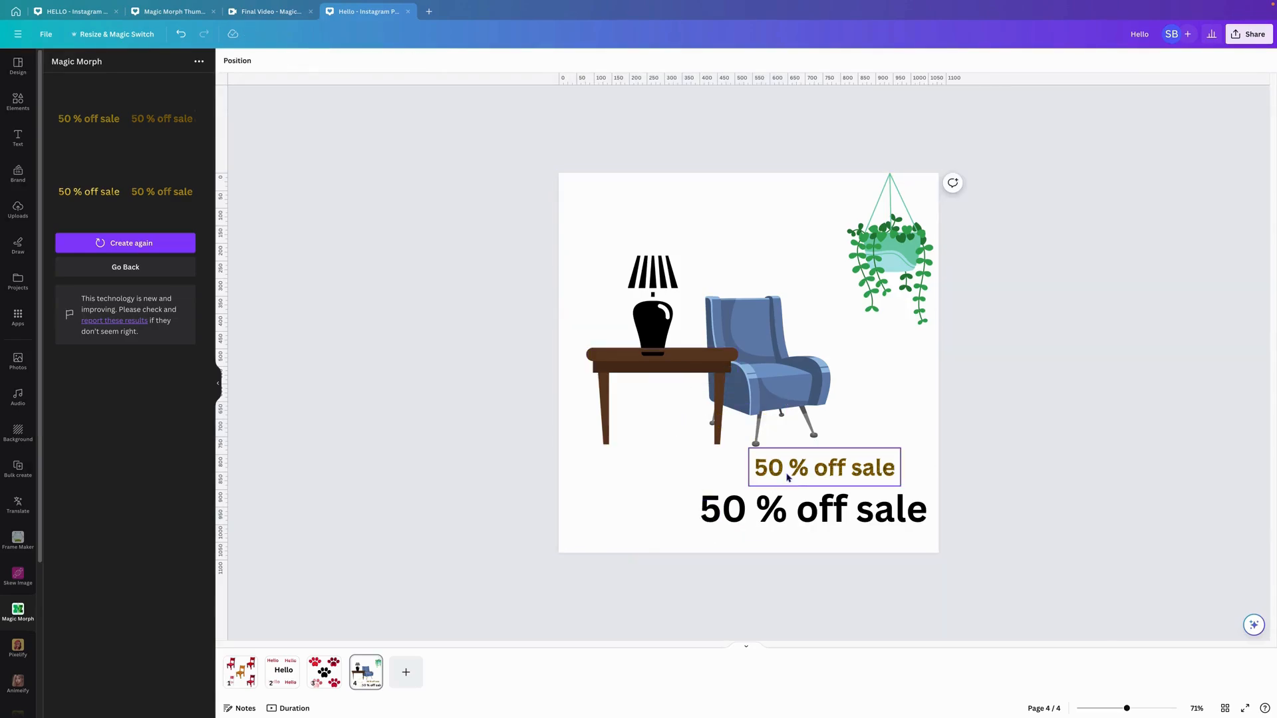
click(790, 516)
key(Delete)
drag(802, 464, 703, 463)
Step: Generate Magic Morph variations of the blue armchair with the description "orange velvet 3d chair"
click(735, 352)
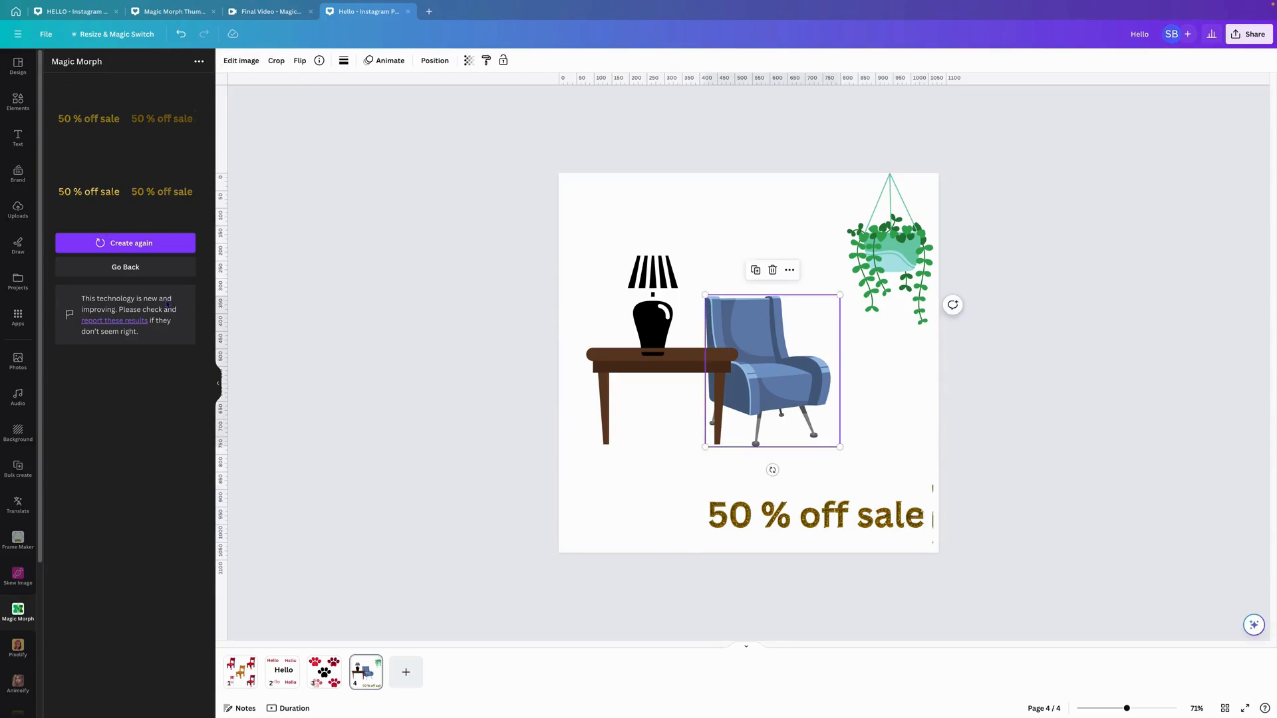
click(110, 264)
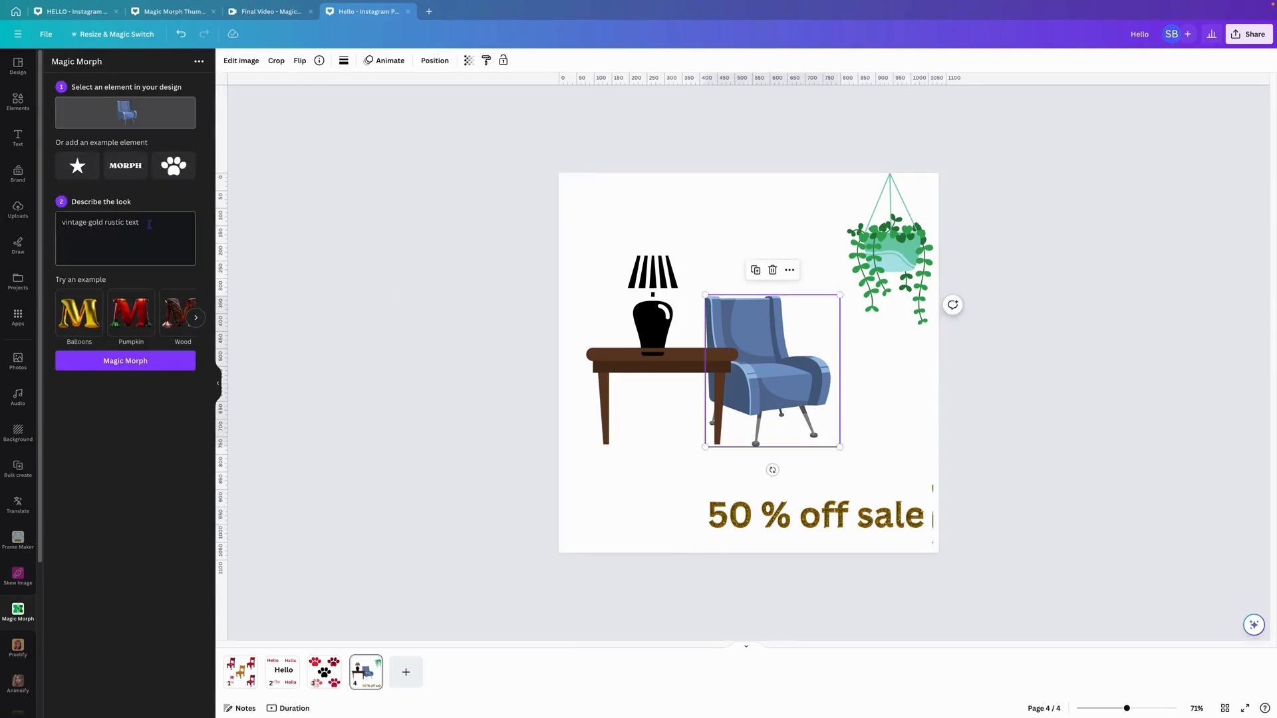
drag(150, 223, 50, 221)
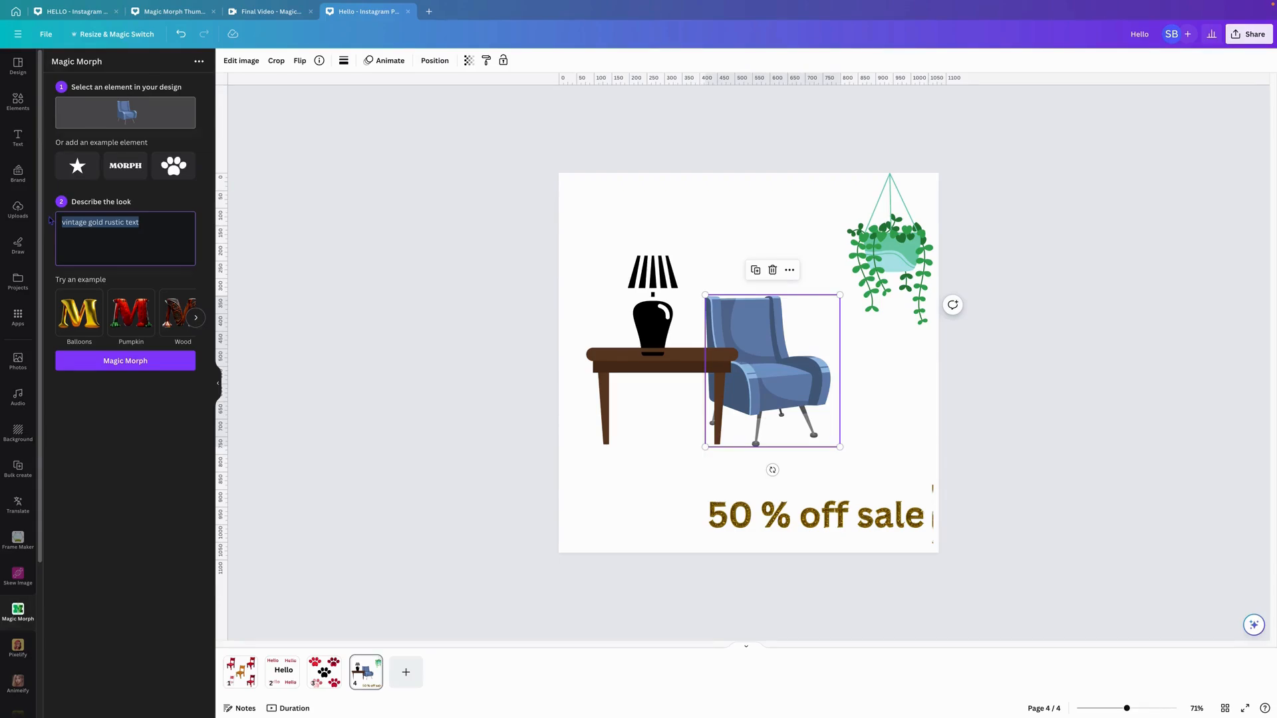
text(orange velvet 3d chair)
click(141, 368)
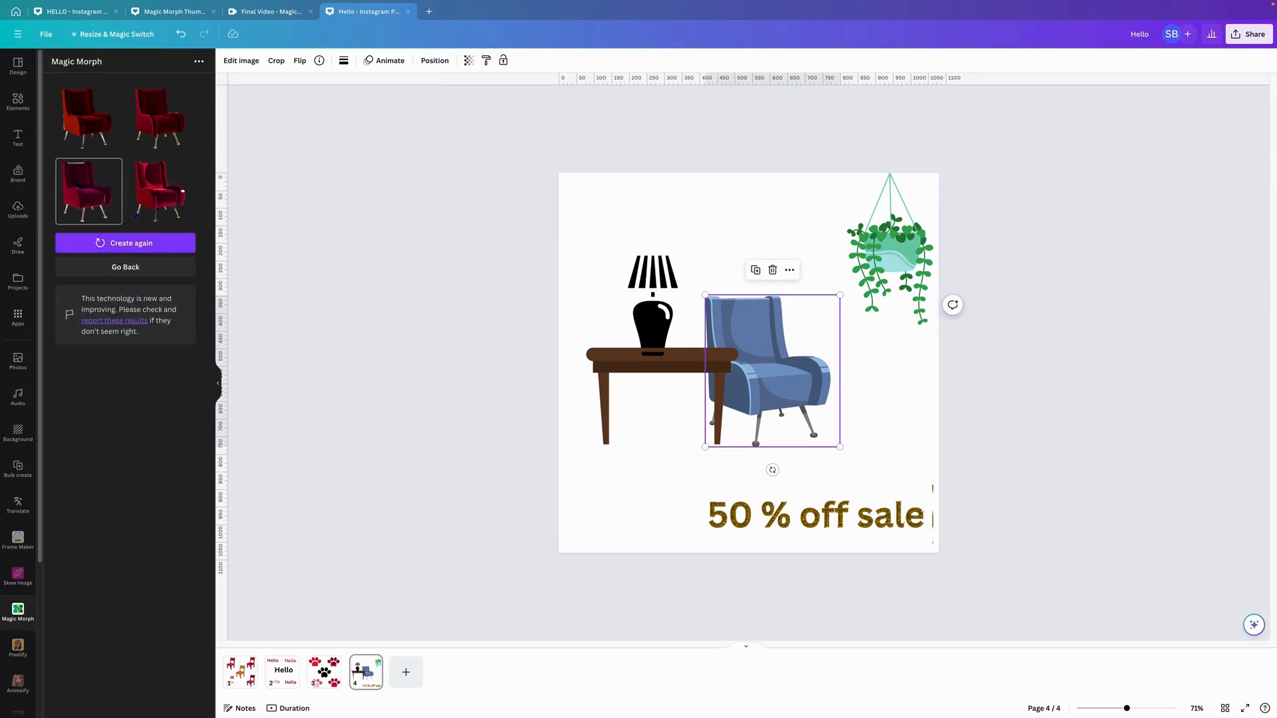
Step: Replace the blue armchair with the burgundy velvet variation and enlarge it beside the table
click(569, 352)
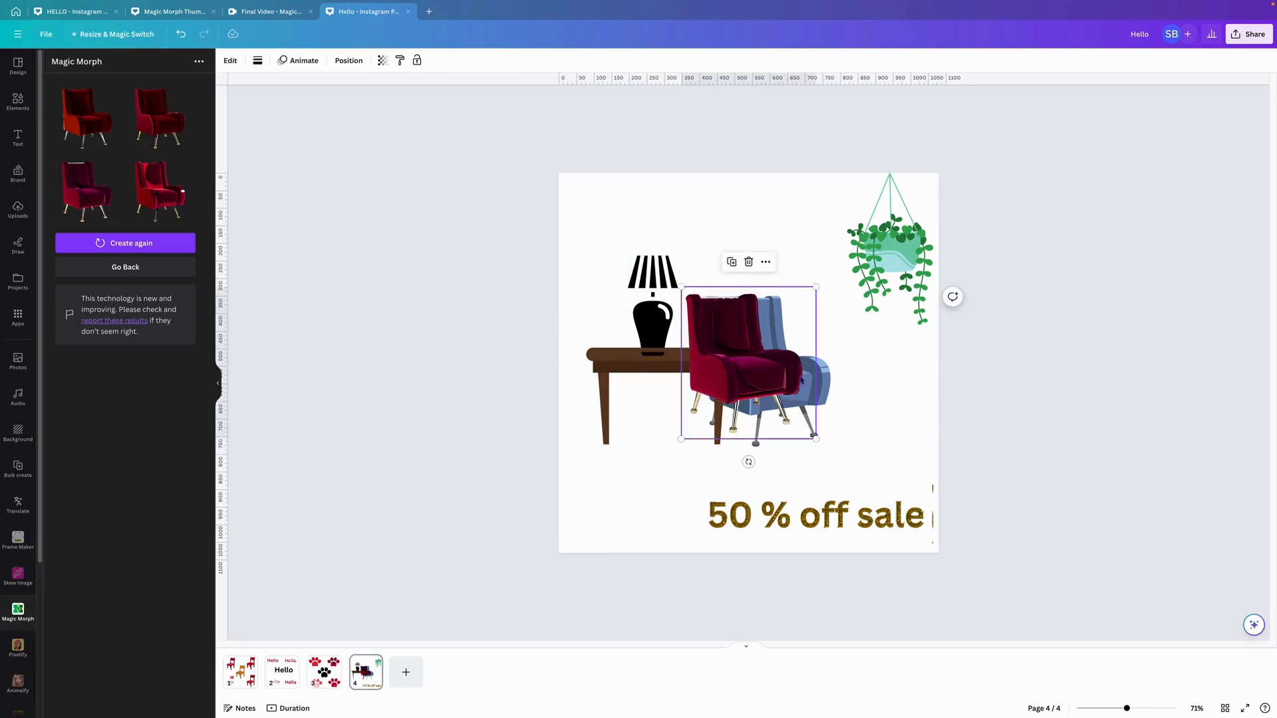
mouse_move(751, 374)
mouse_down()
mouse_move(675, 426)
mouse_move(782, 400)
mouse_move(772, 389)
mouse_up()
click(775, 391)
key(Delete)
drag(851, 303, 892, 255)
drag(786, 368, 776, 376)
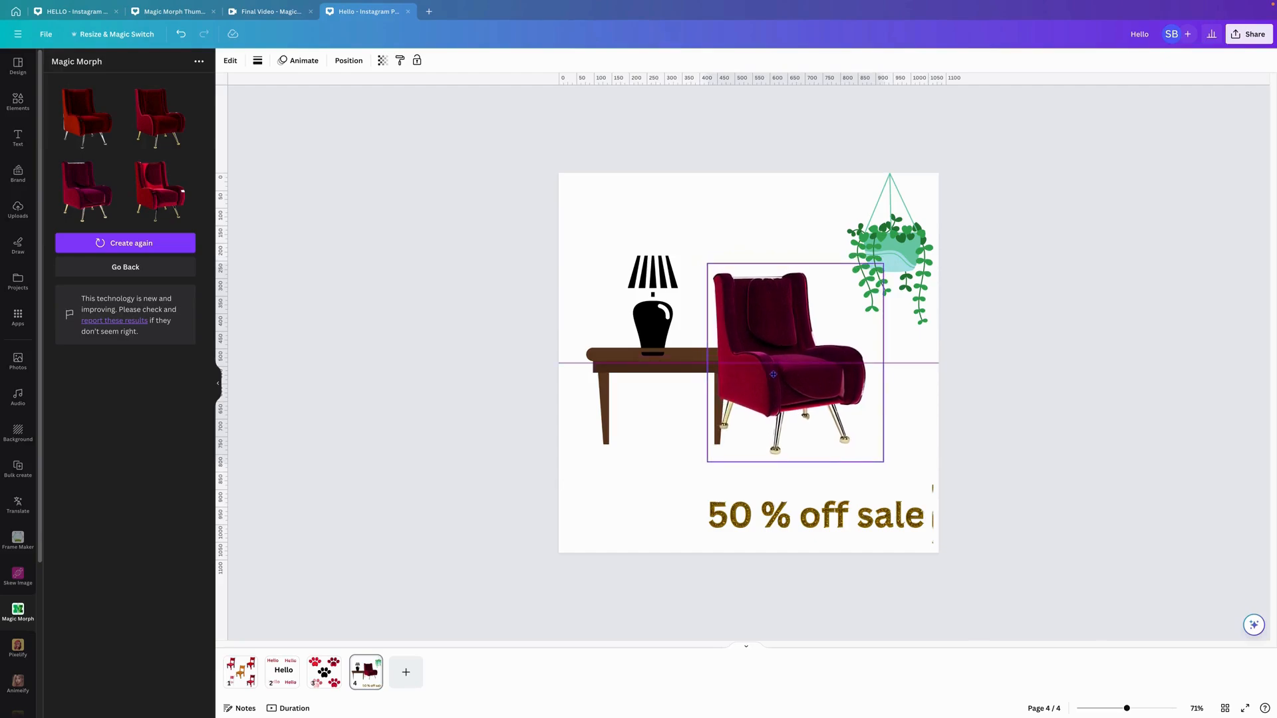
Step: Send the burgundy armchair to the back of the layer order, behind the brown table
right_click(773, 370)
mouse_move(818, 490)
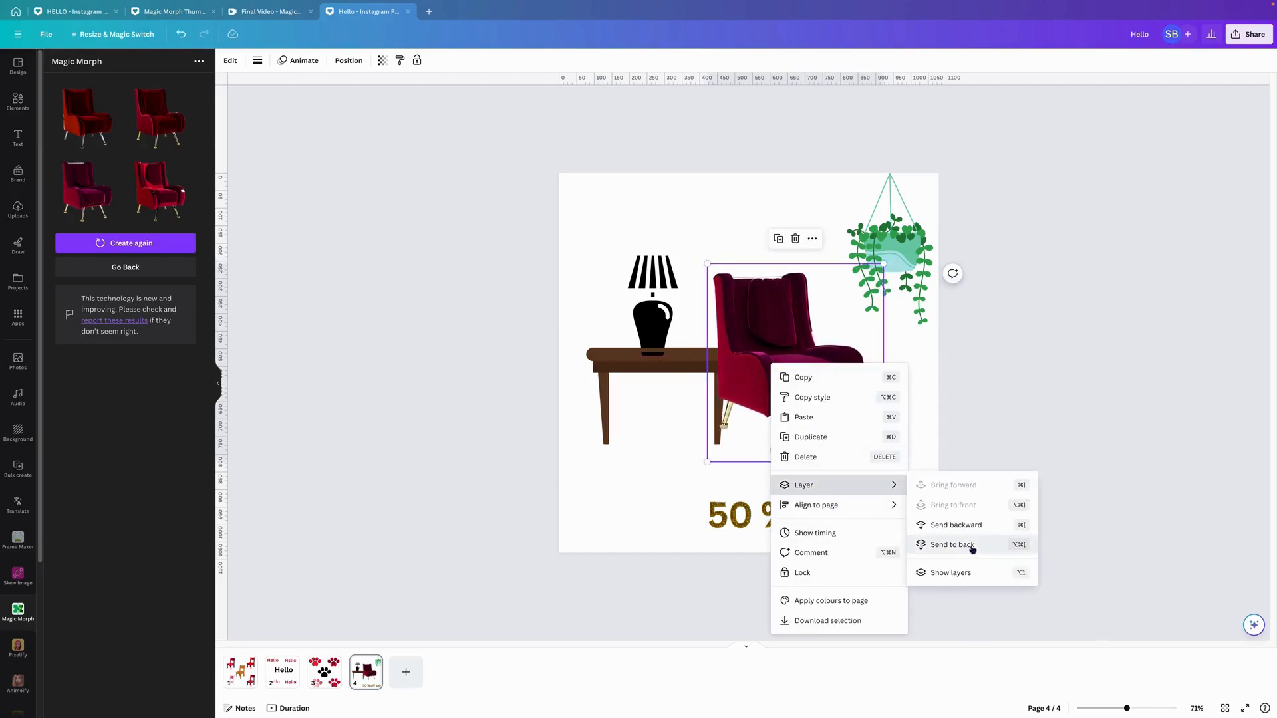
click(971, 547)
Step: Generate Magic Morph variations of the brown table with the description "metallic green table with white stripe"
click(612, 385)
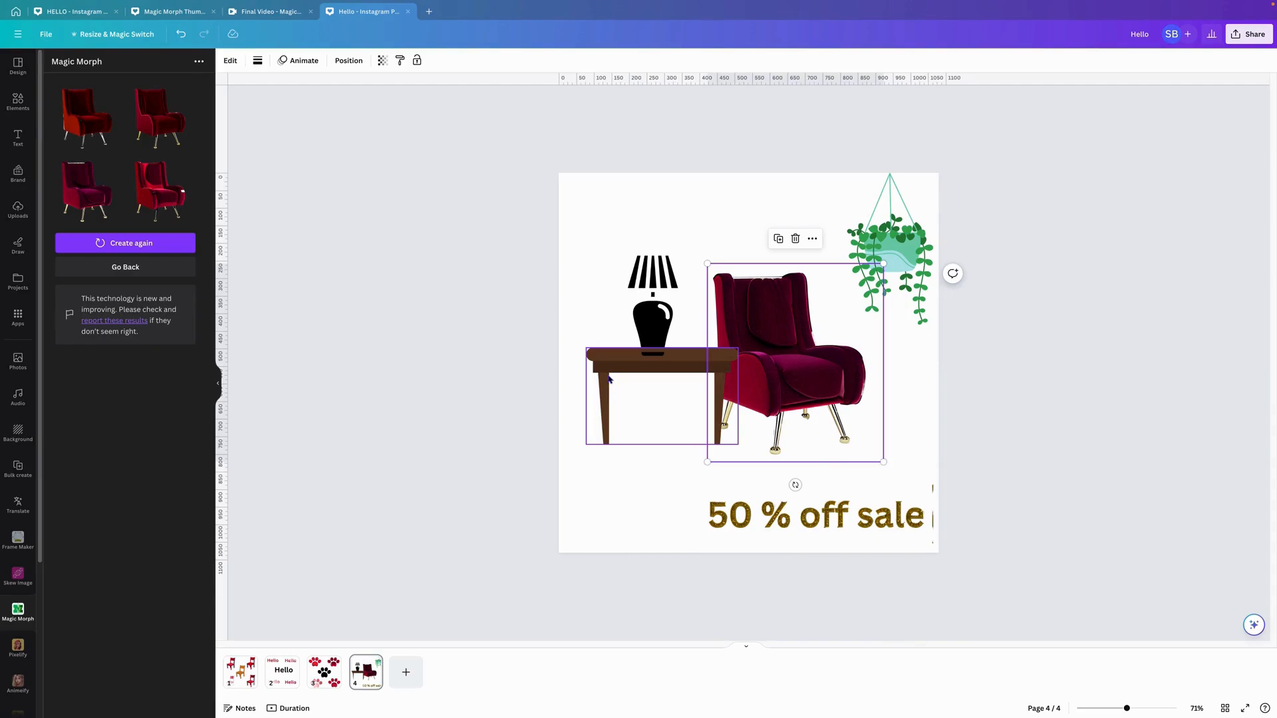
click(125, 267)
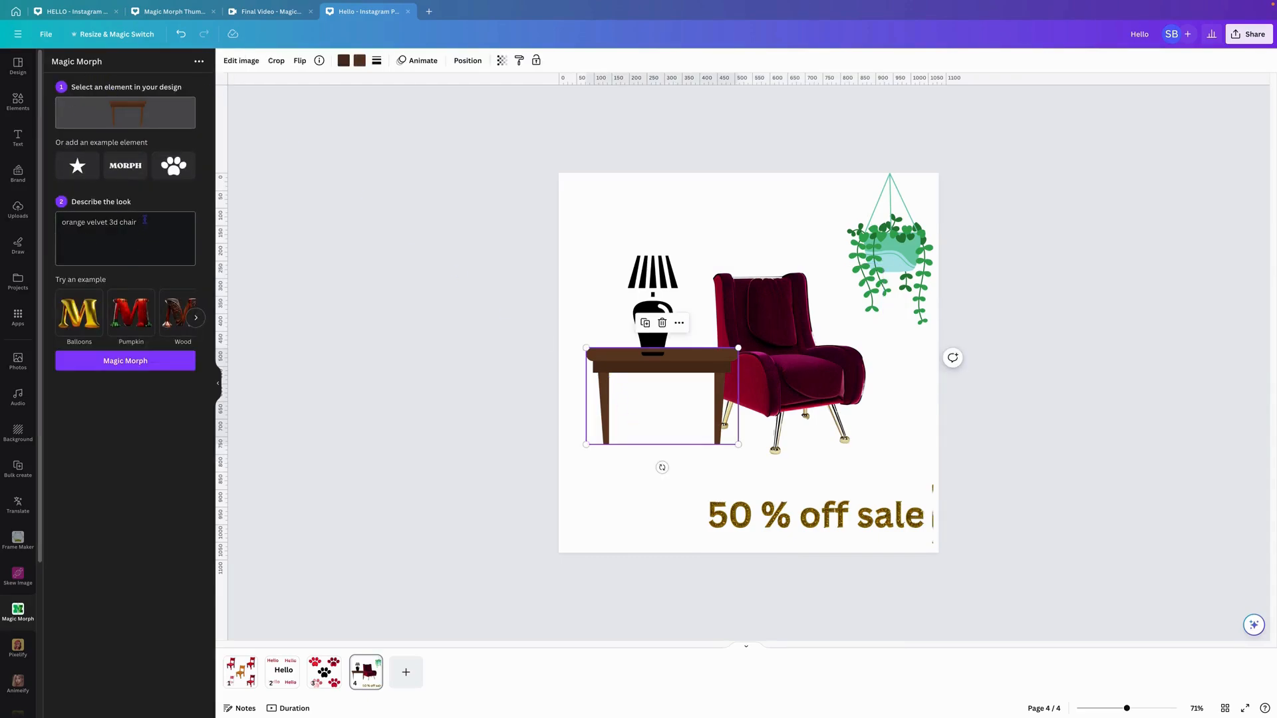
drag(145, 222, 49, 225)
text(metallic green)
text(able with white stripe)
click(125, 361)
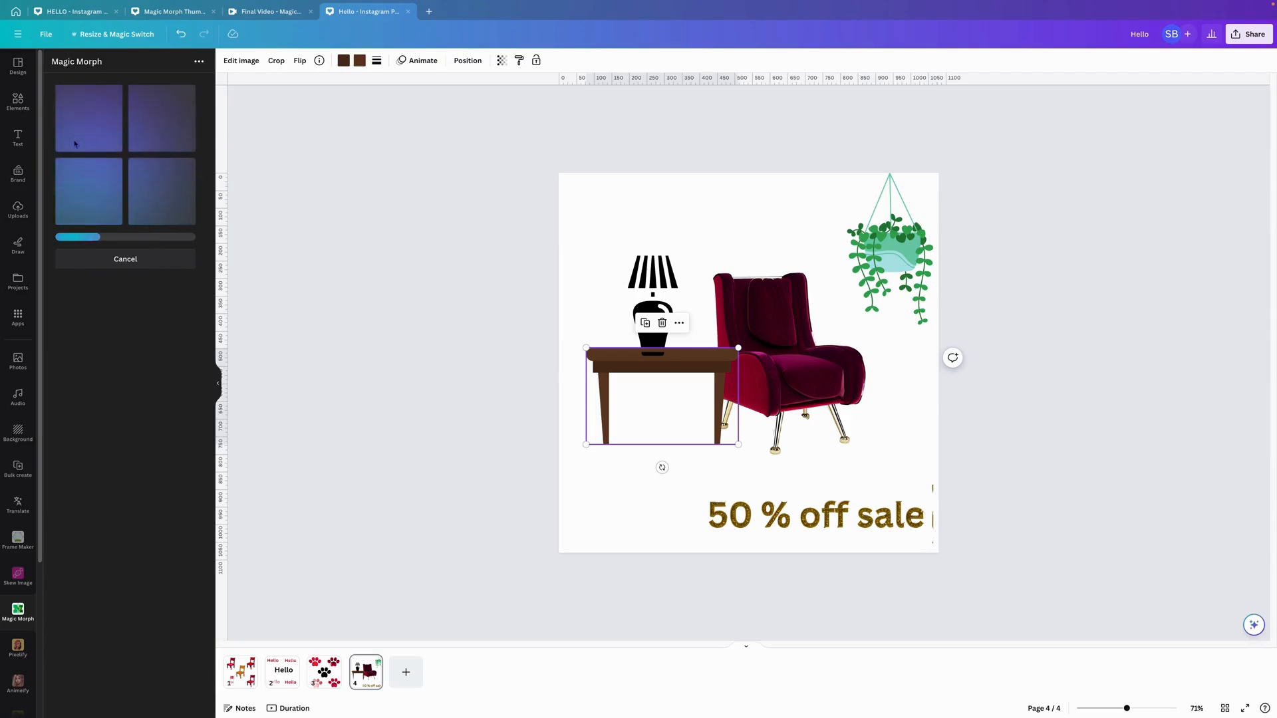
Step: Enlarge the gold "50 % off sale" text so it spans most of the page's width below the furniture
click(707, 488)
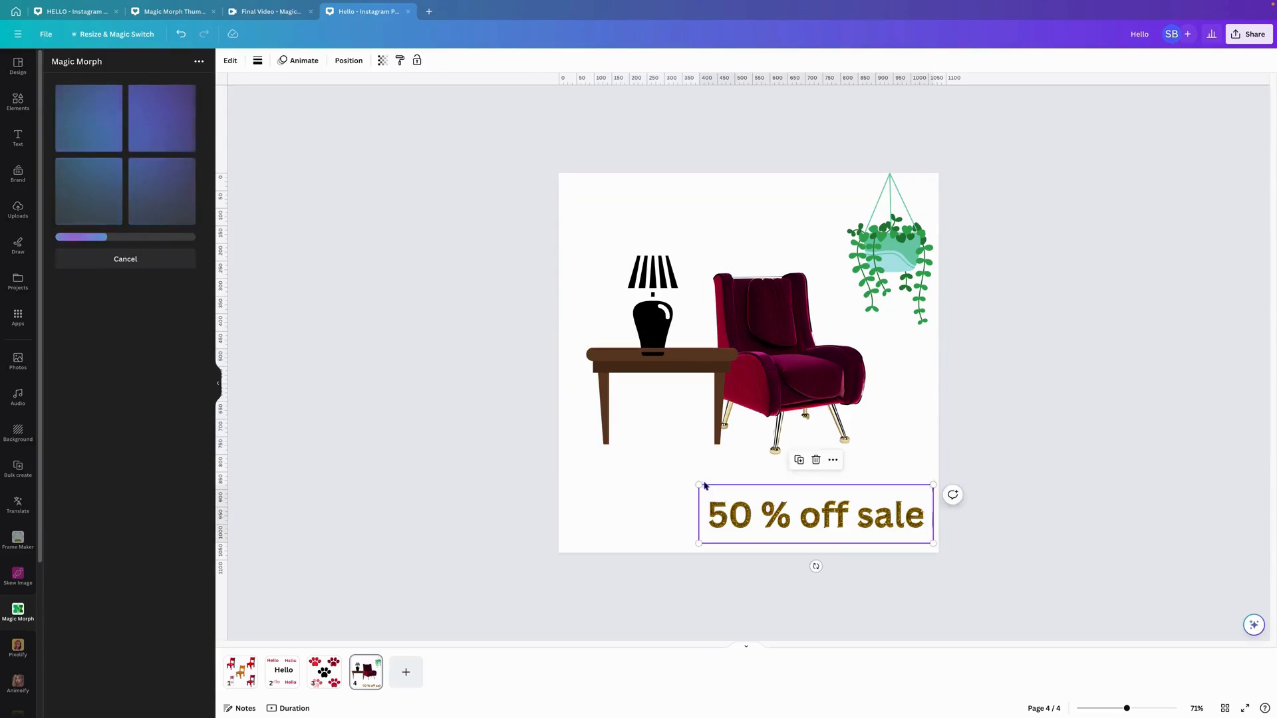
drag(699, 485, 607, 462)
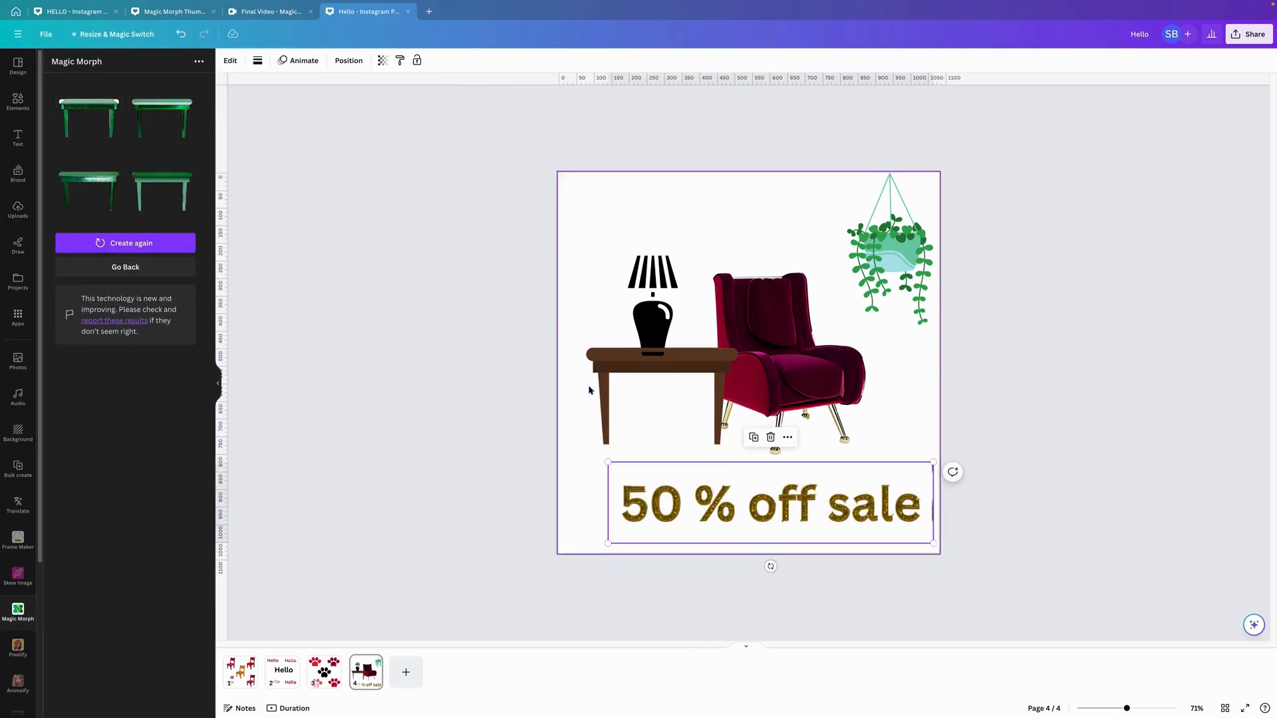
Step: Replace the brown table with a metallic green variation, placing it under the lamp and enlarging it
click(630, 393)
key(Delete)
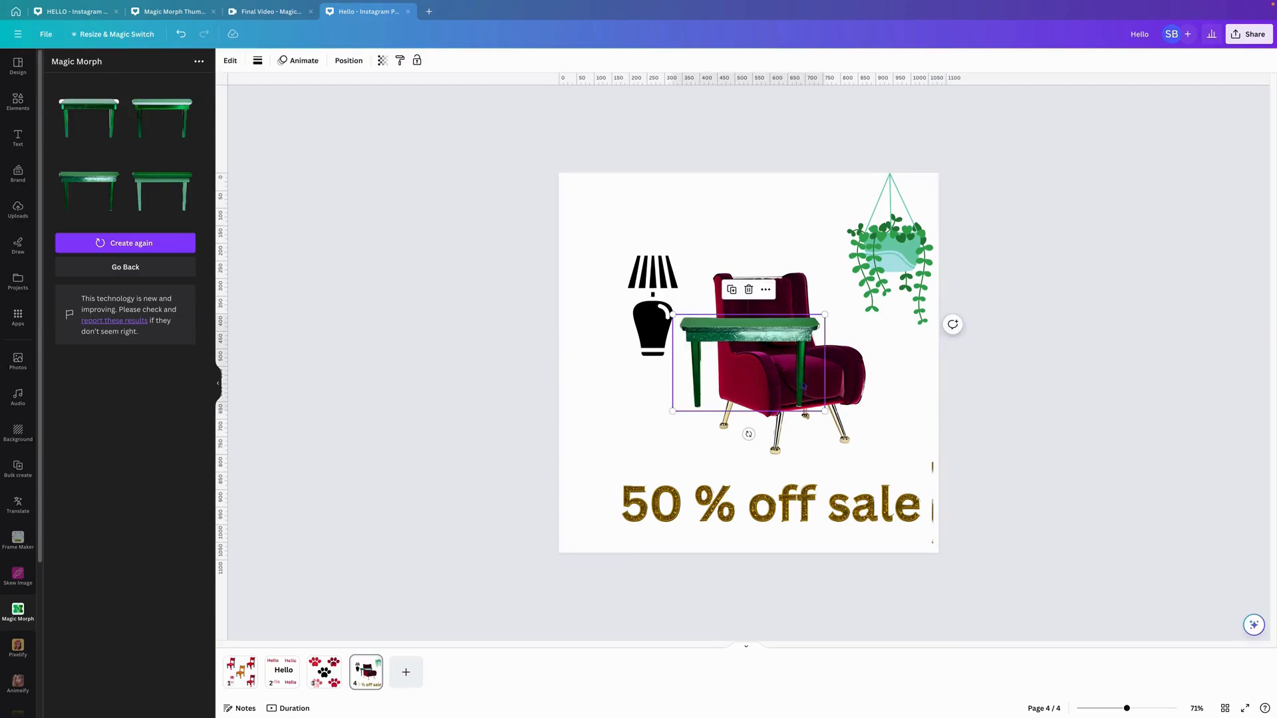
drag(756, 332, 649, 373)
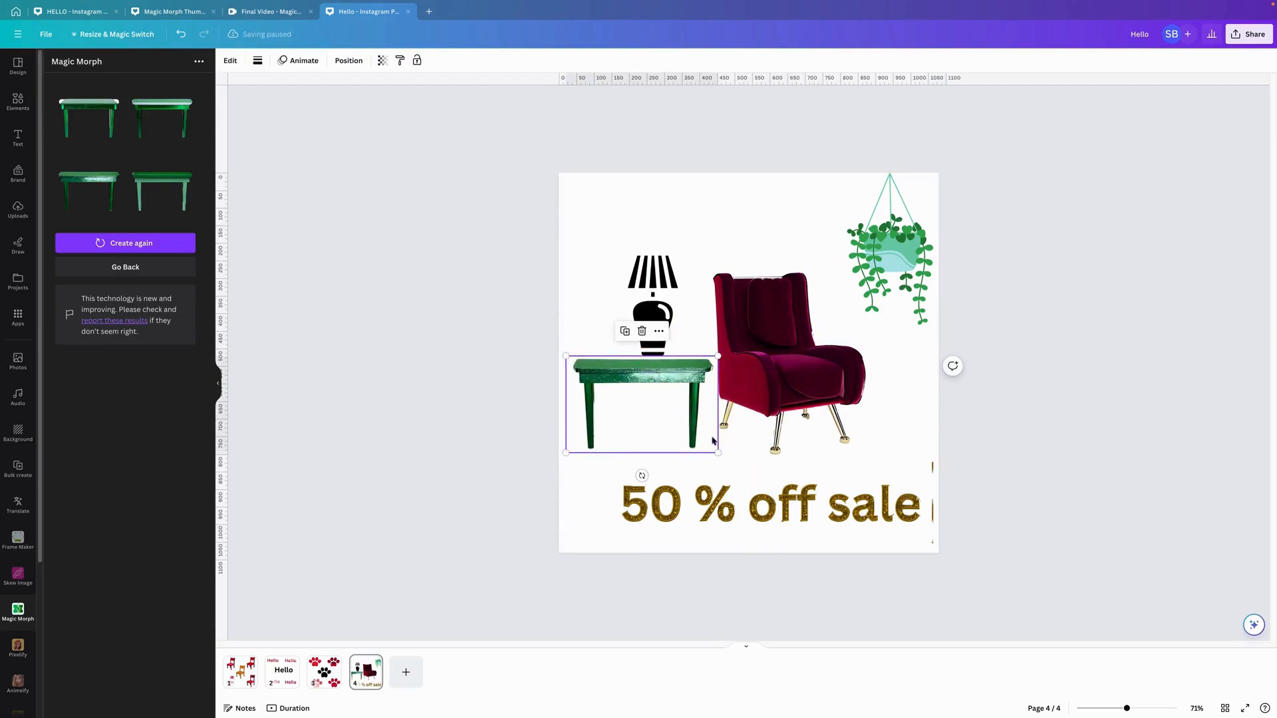
drag(718, 452, 745, 469)
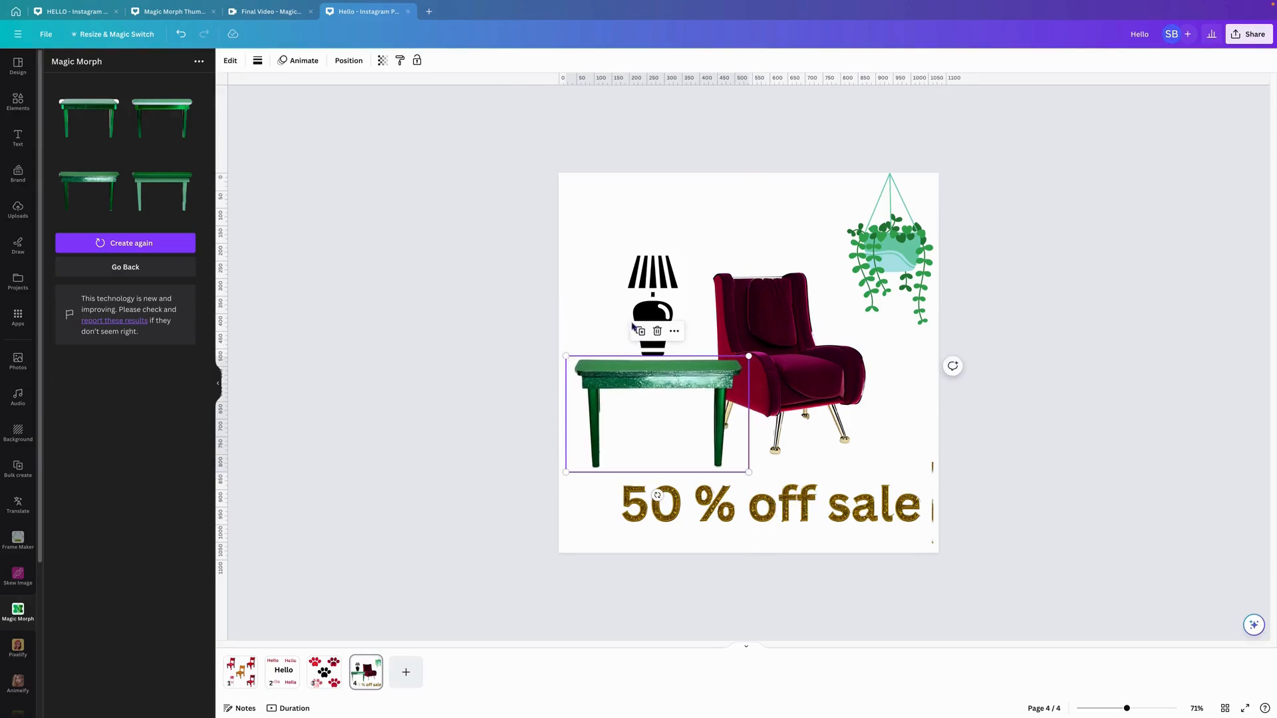
Step: Generate Magic Morph variations of the black striped lamp with the description "50 style lamp shade retro"
click(651, 291)
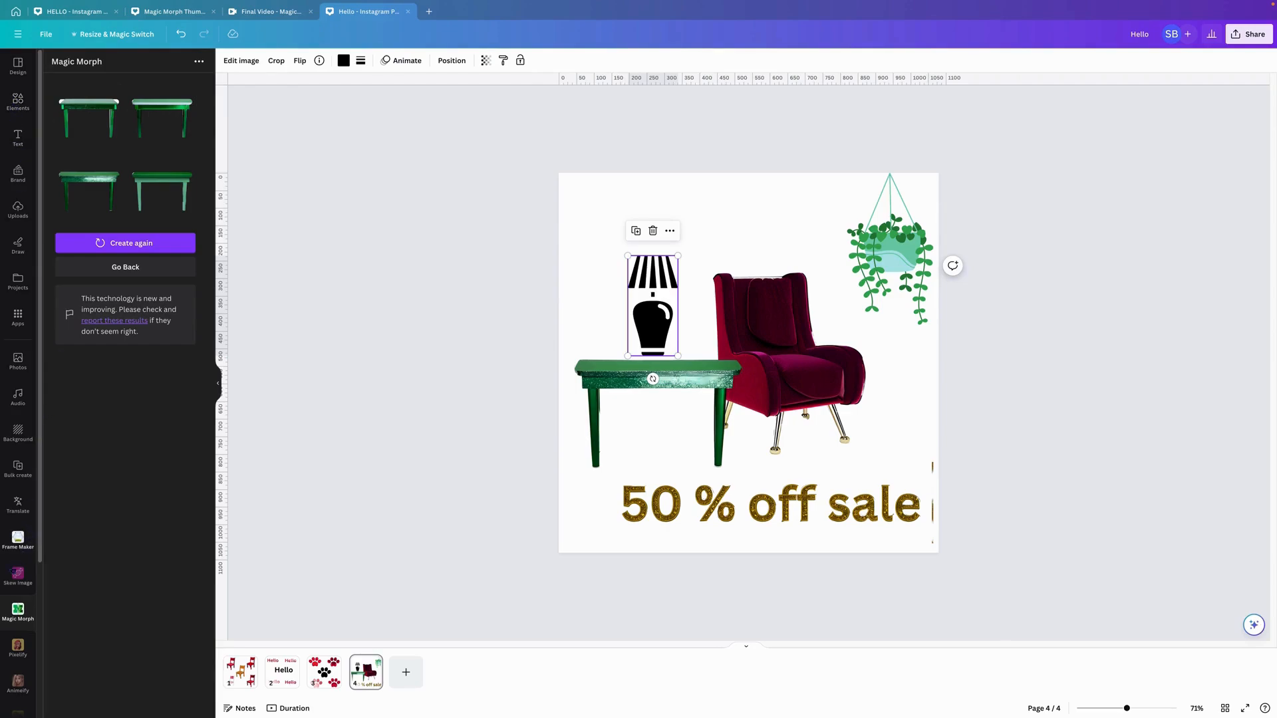
click(115, 272)
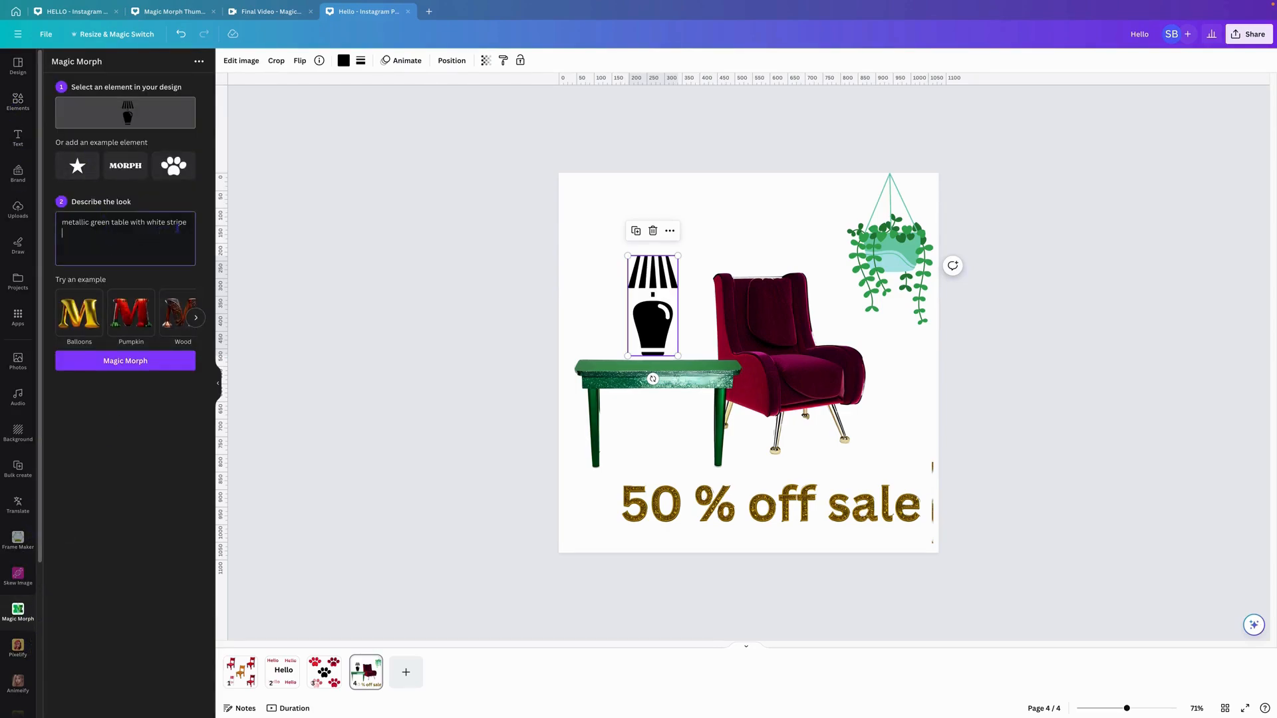
drag(187, 224, 50, 227)
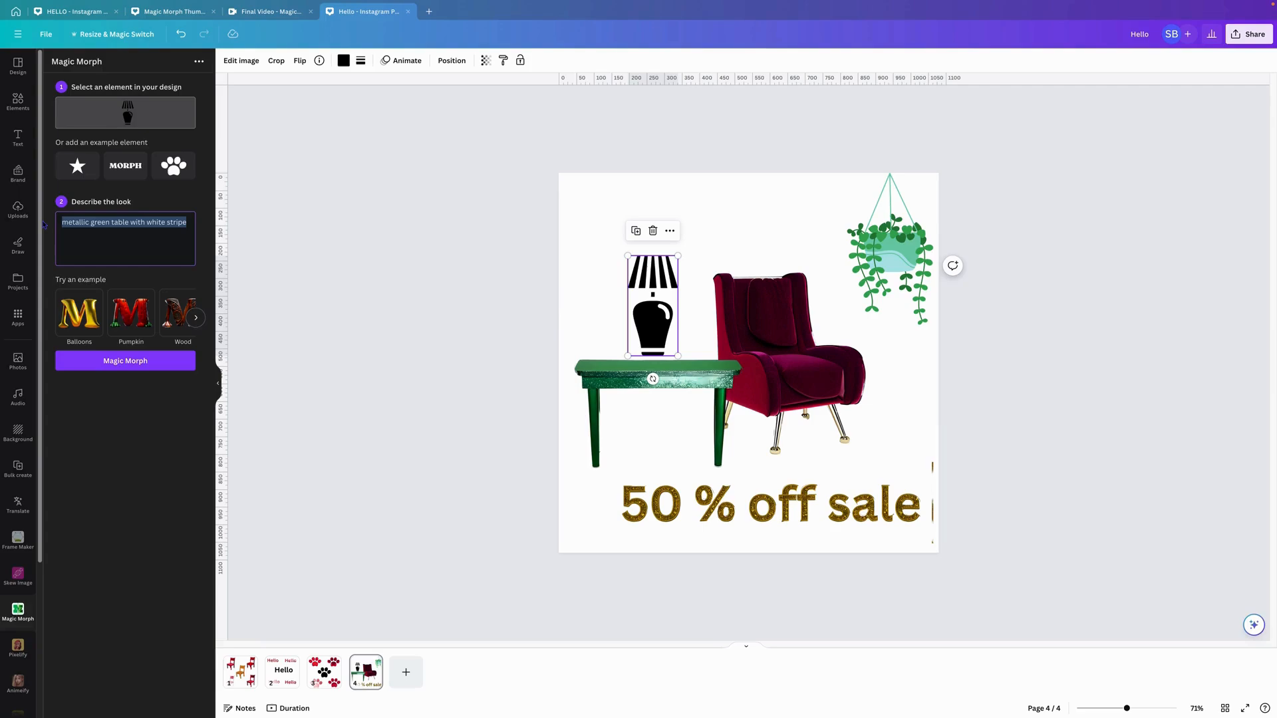
text(50 sty)
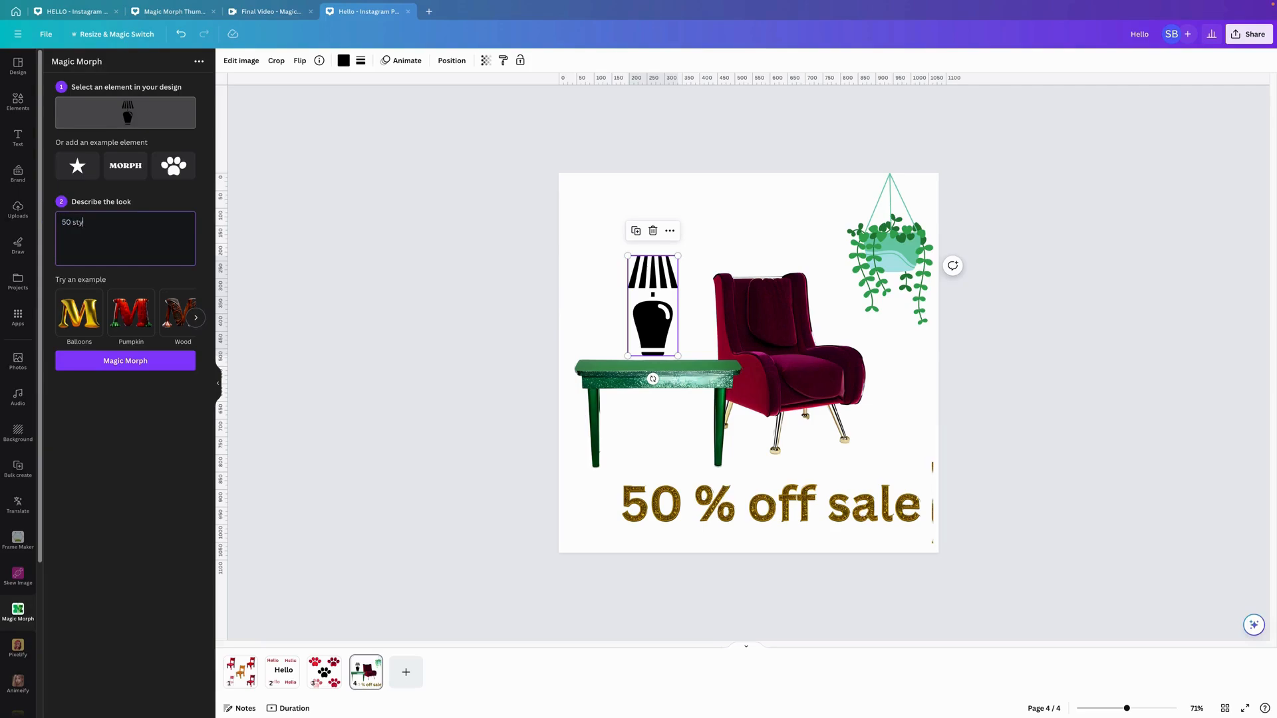
text(le lamp shade retro)
click(127, 361)
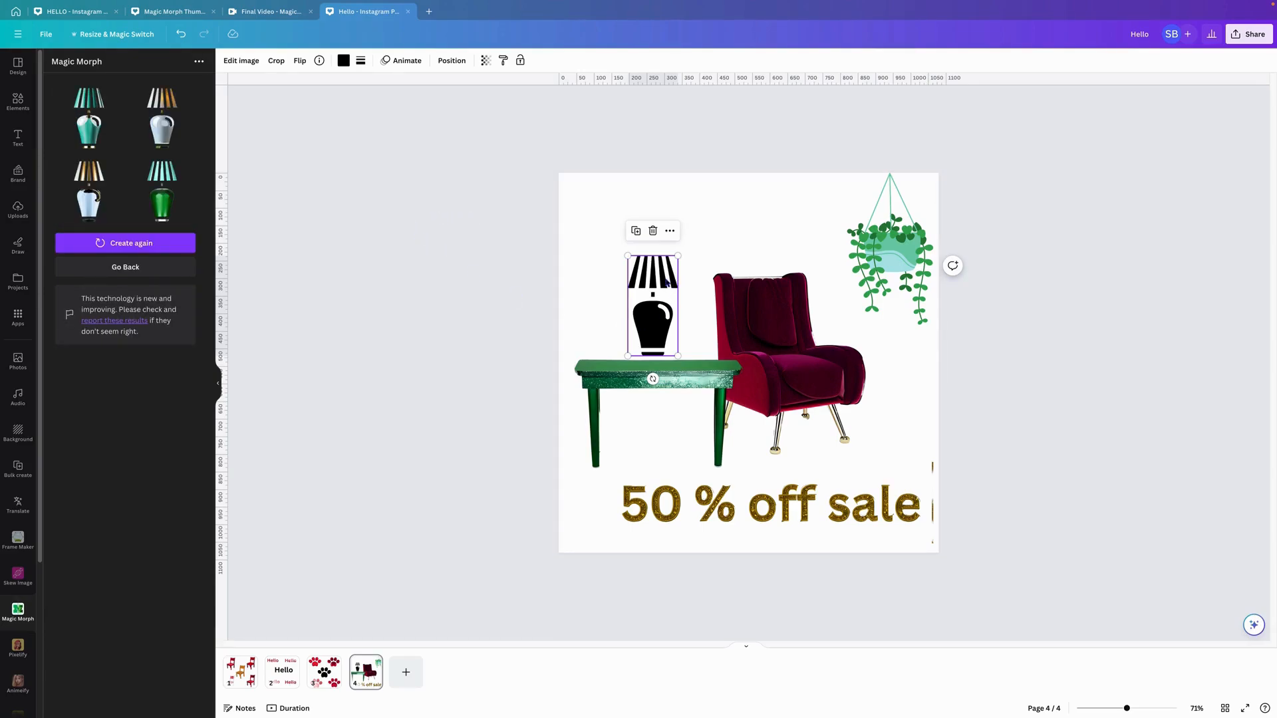
Step: Replace the black lamp with the gold-striped, pale blue variation, shrink it and stand it on the green table
key(Delete)
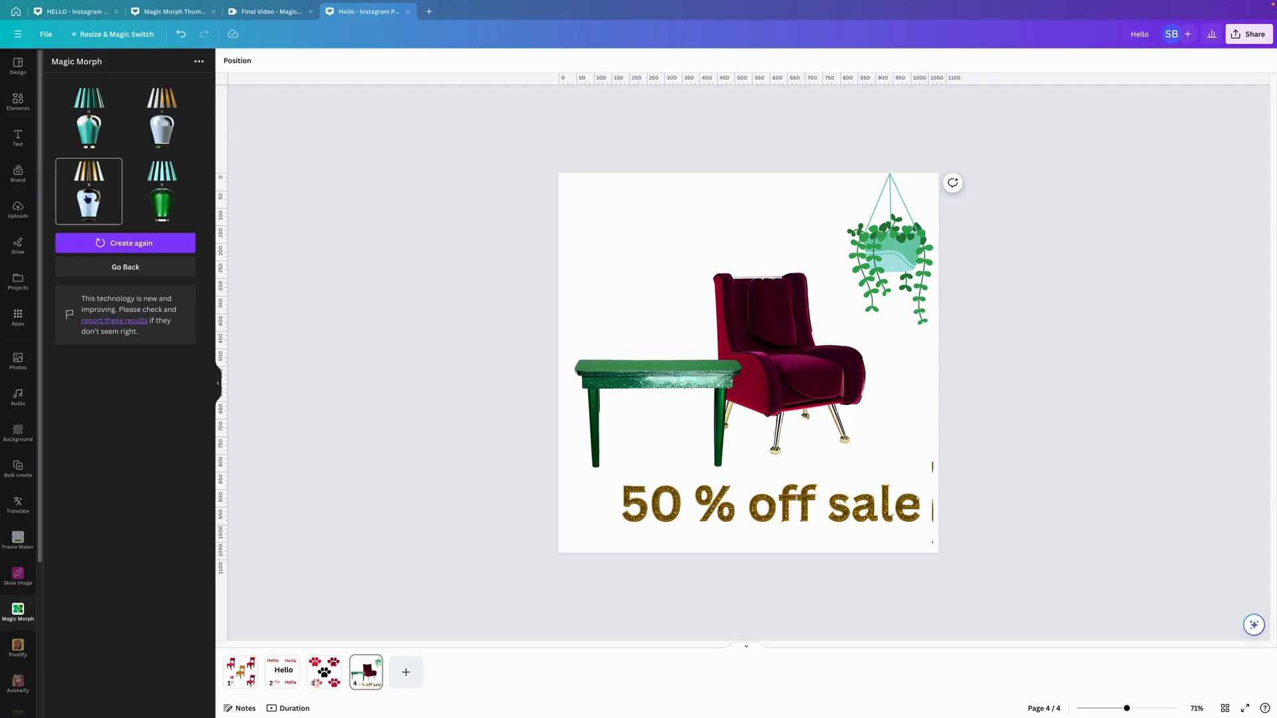
drag(227, 247, 789, 322)
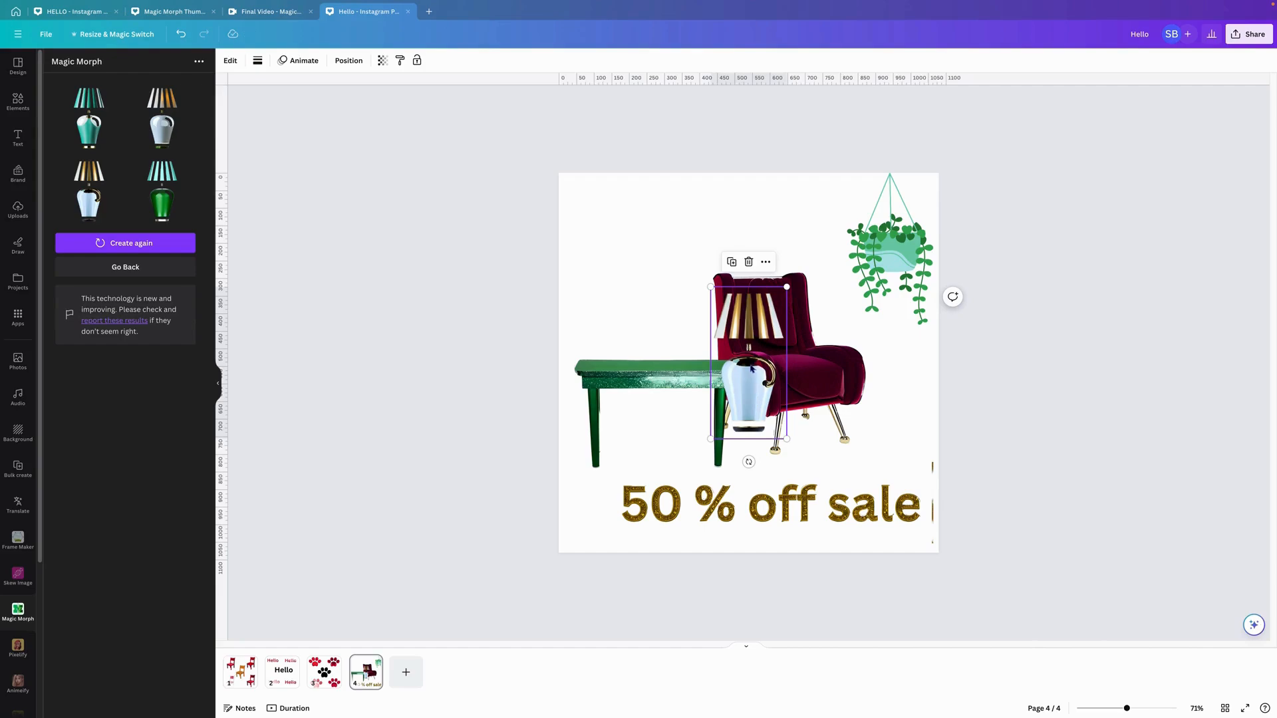
drag(752, 394, 652, 329)
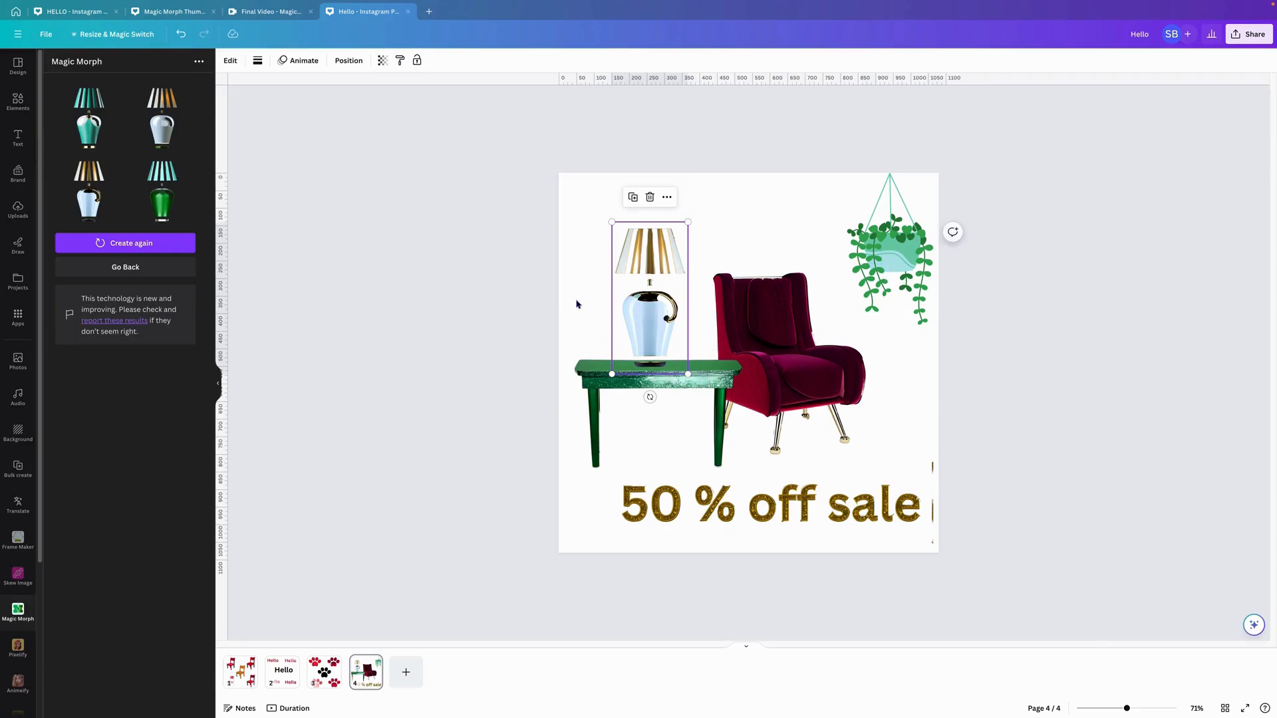
drag(689, 222, 688, 288)
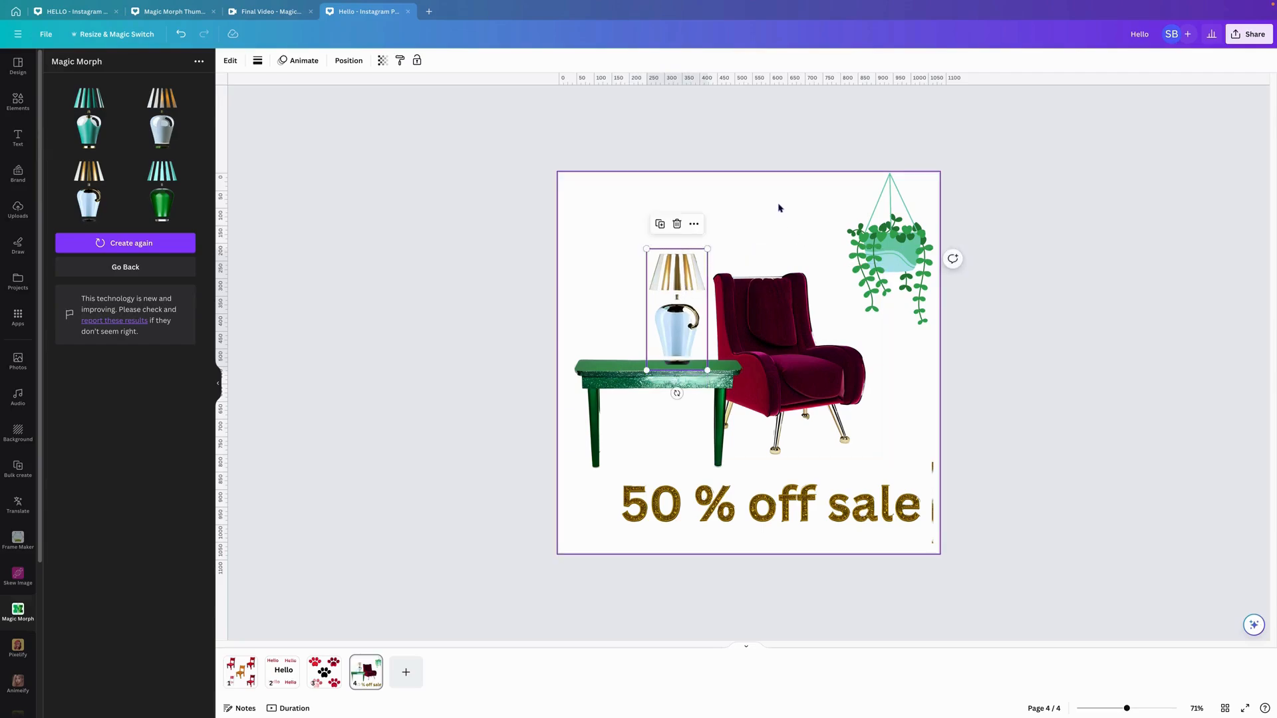
Step: Generate Magic Morph variations of the hanging plant with the description "retro colour modern style pot plant"
click(888, 259)
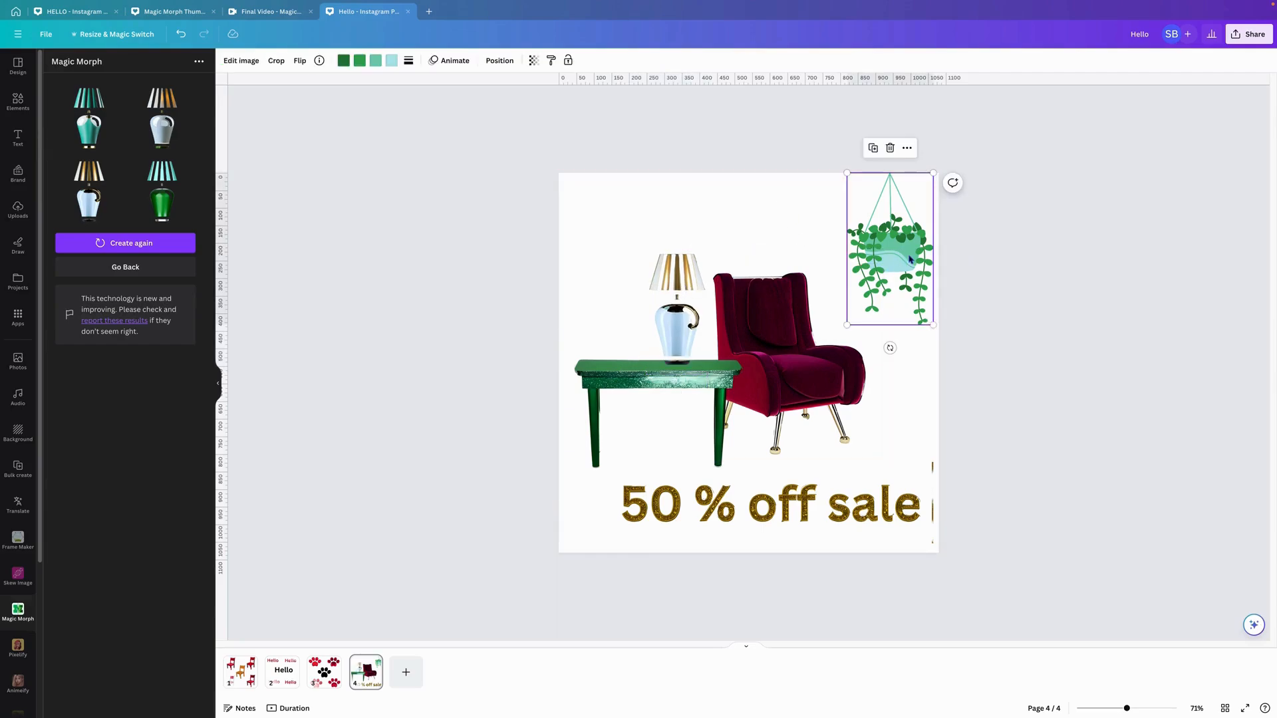
click(159, 267)
drag(151, 223, 60, 223)
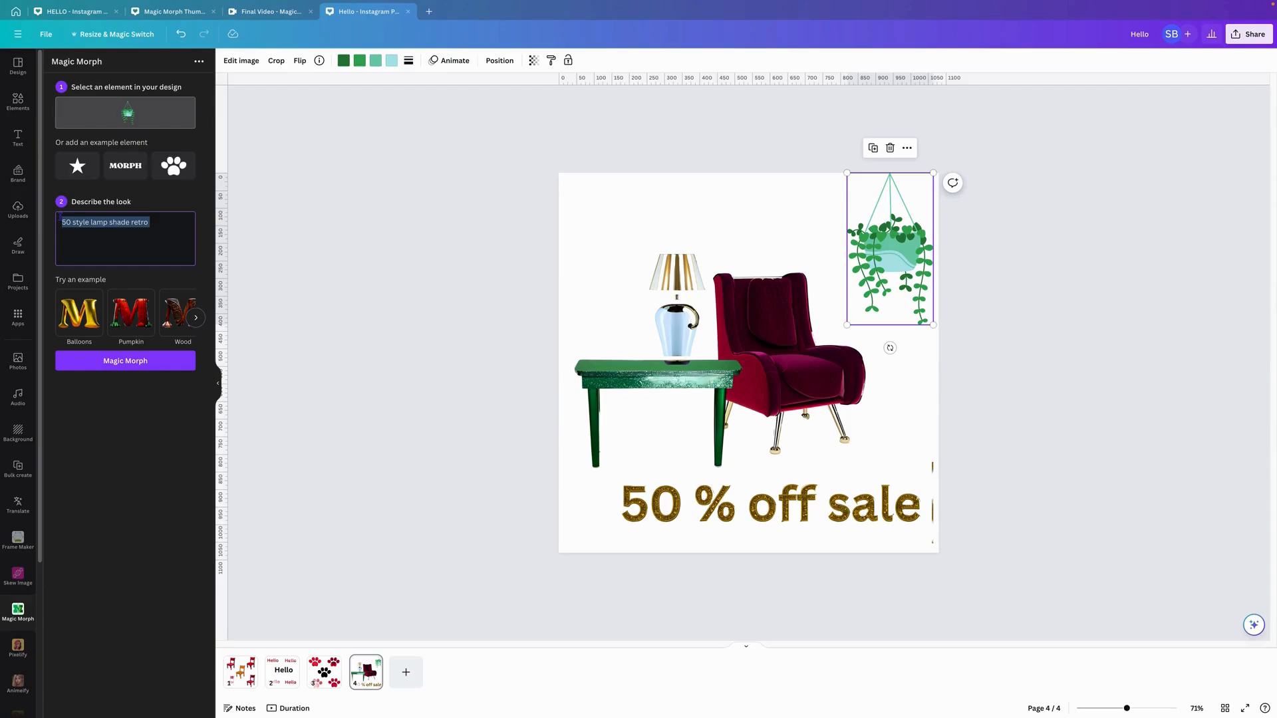
text(retro)
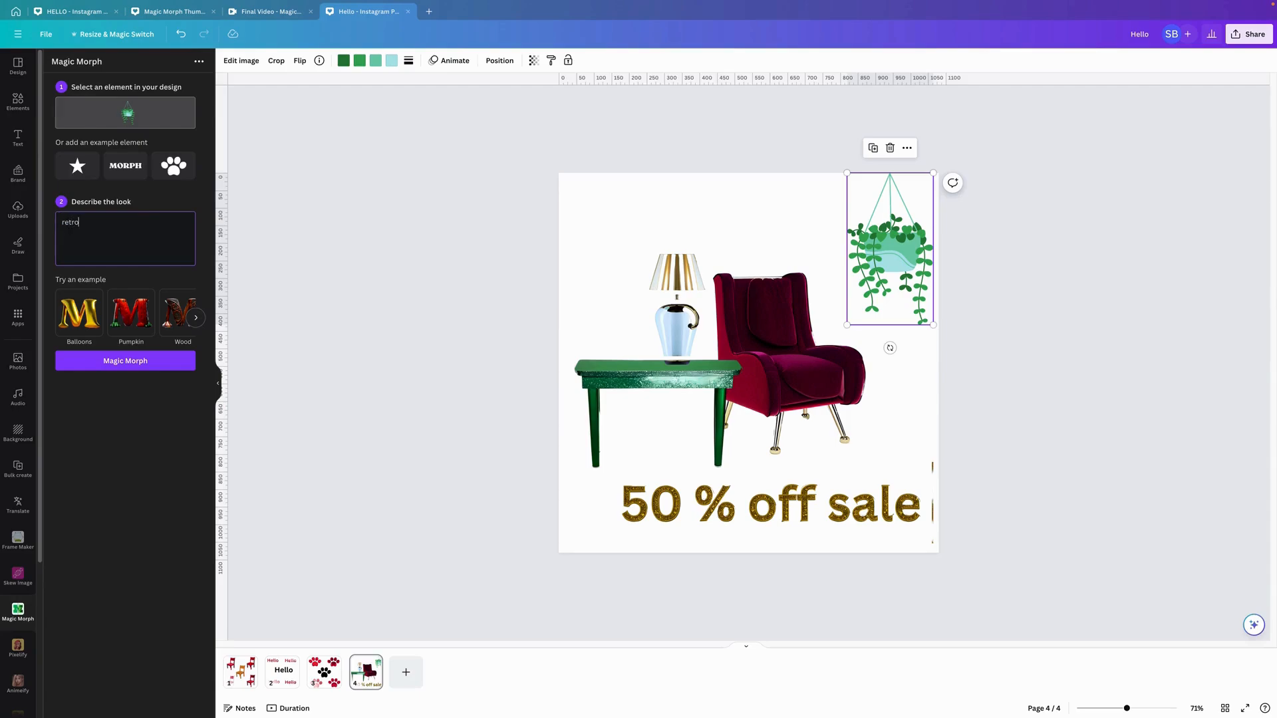
text( colour modern style pot plant)
click(126, 360)
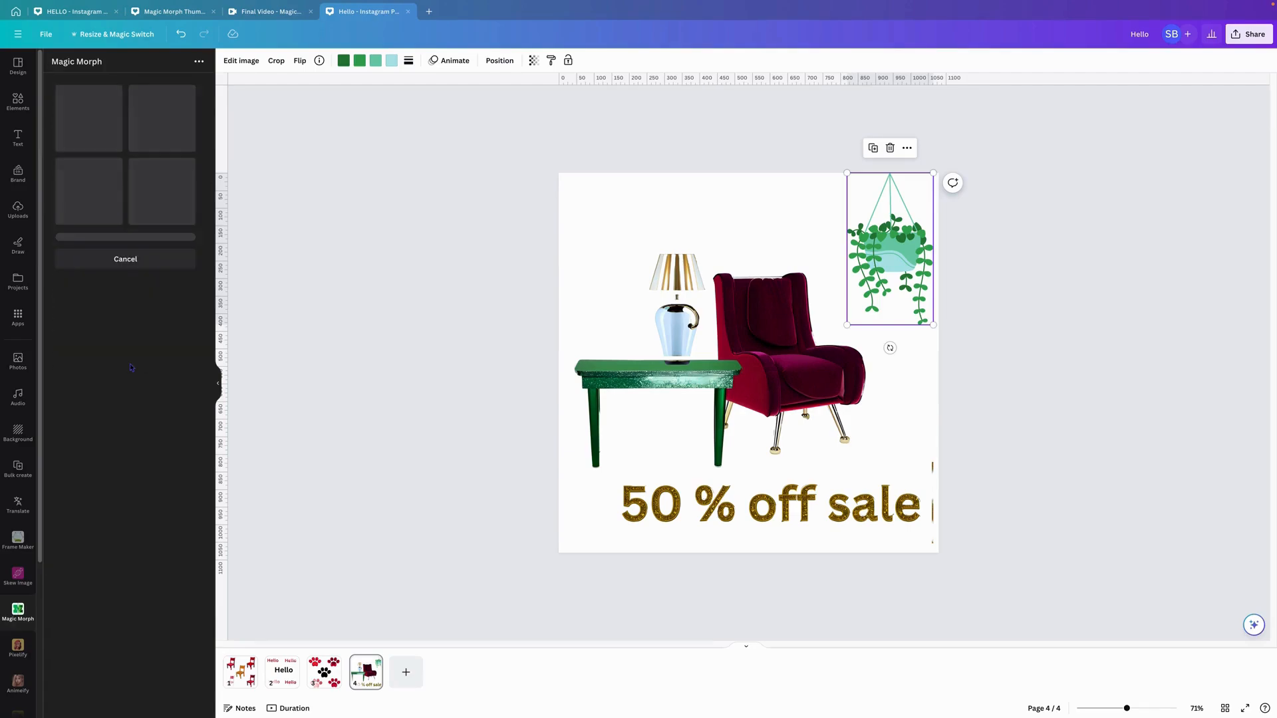
click(587, 205)
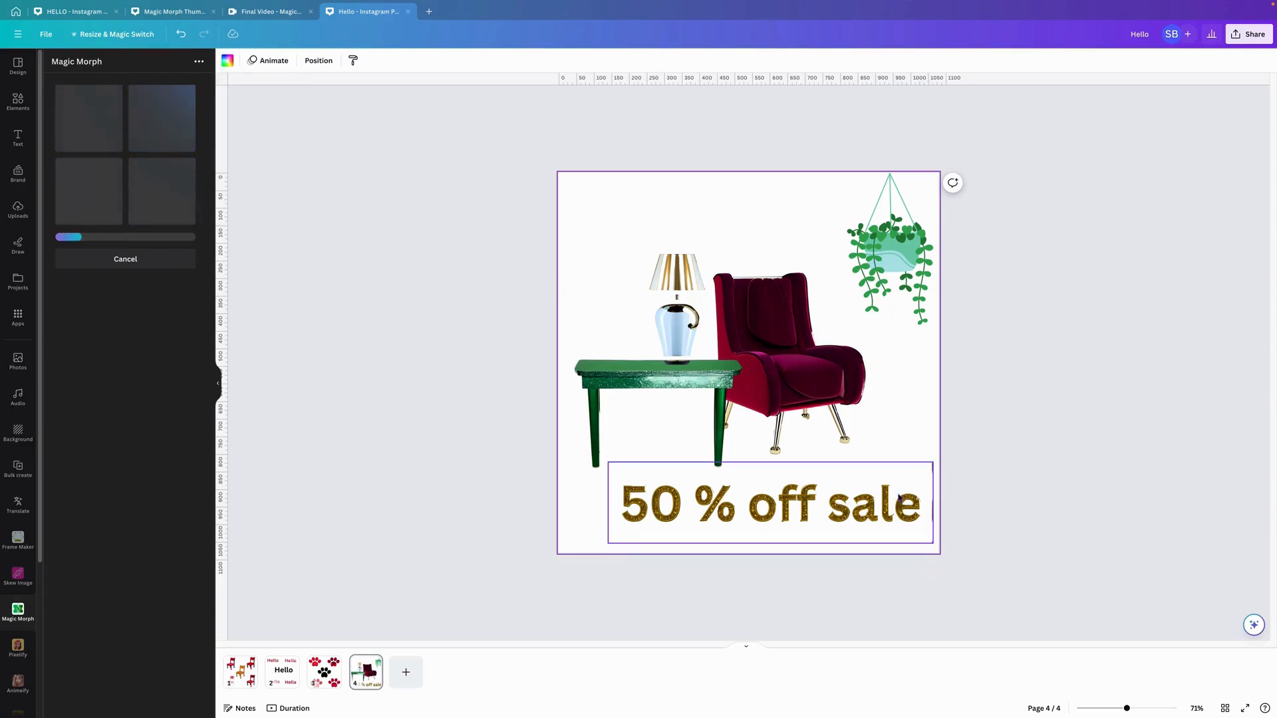
click(933, 506)
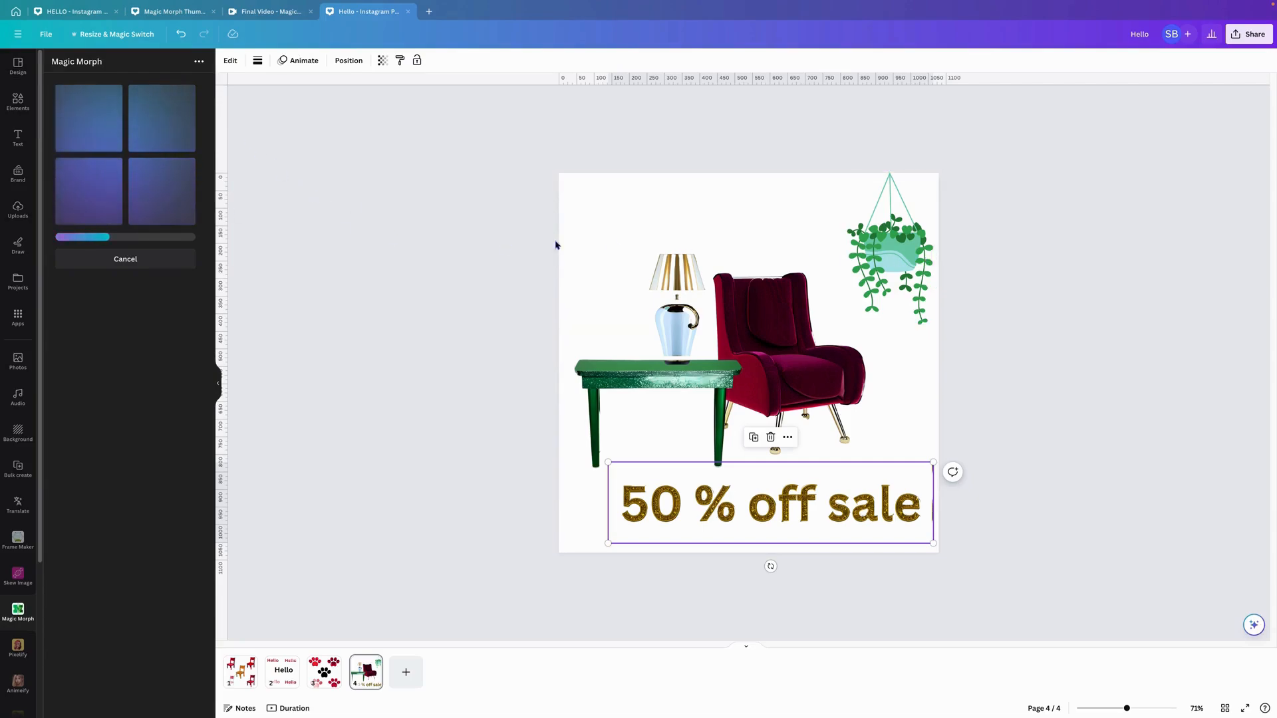
click(894, 250)
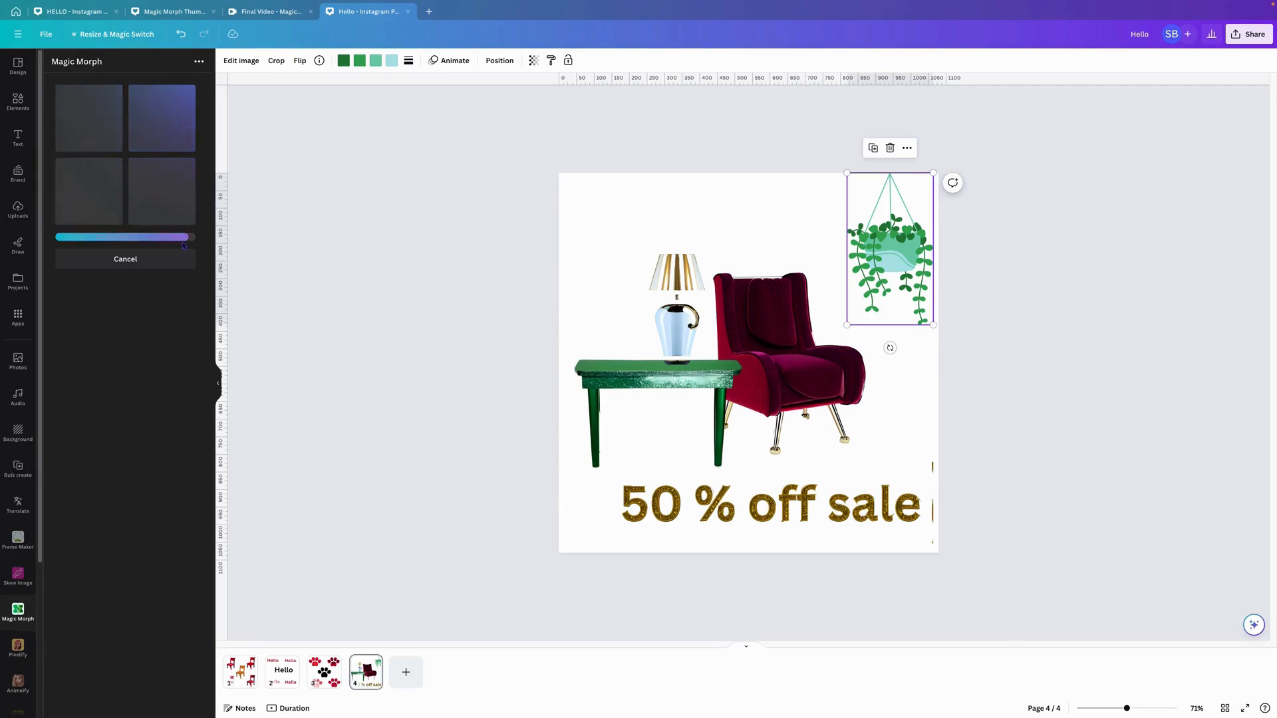
Step: Enlarge the burgundy armchair slightly, down to just above the "50 % off sale" text
click(780, 352)
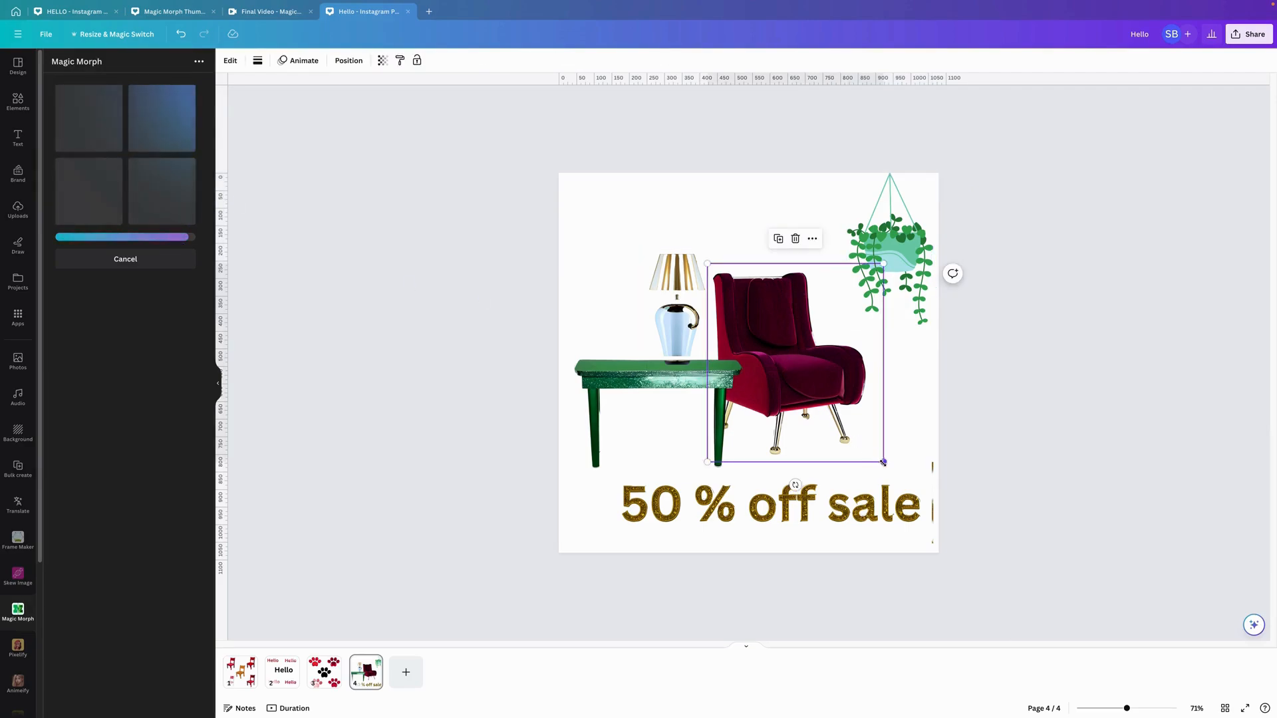
drag(884, 462, 900, 481)
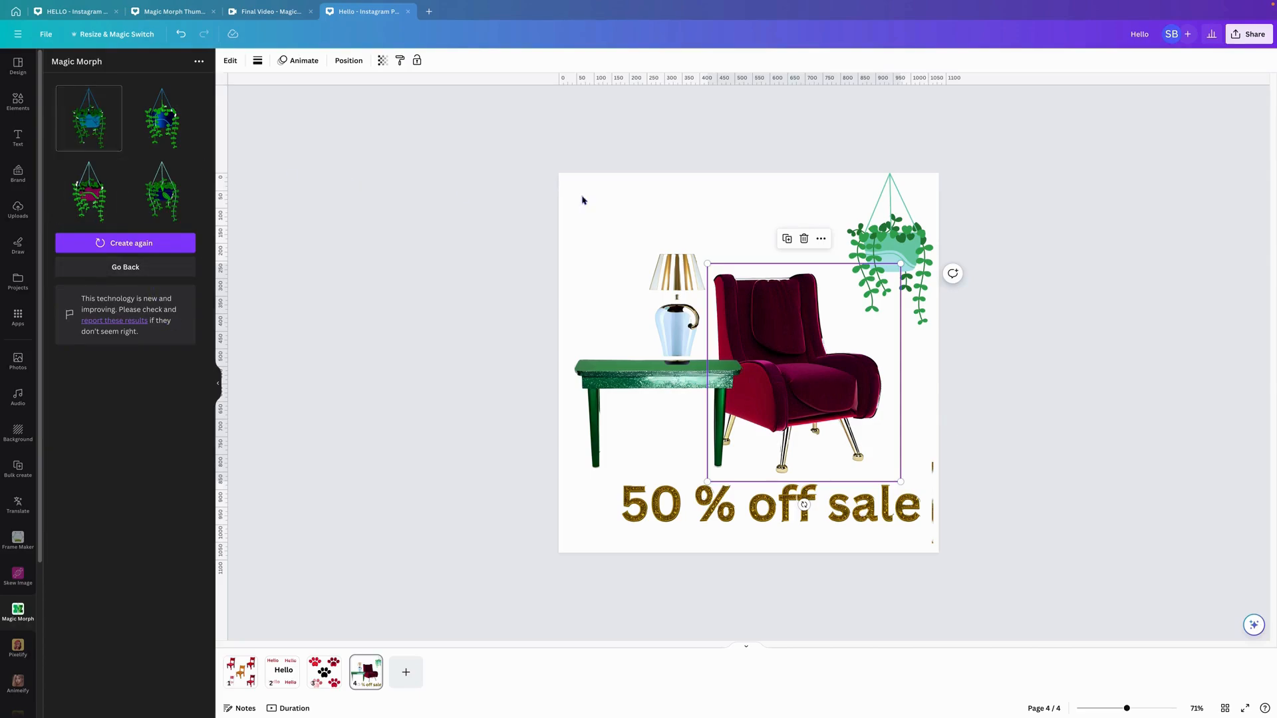
Step: Replace the pale green hanging plant with the blue-pot Magic Morph variation, hung in the page's upper right corner
click(898, 229)
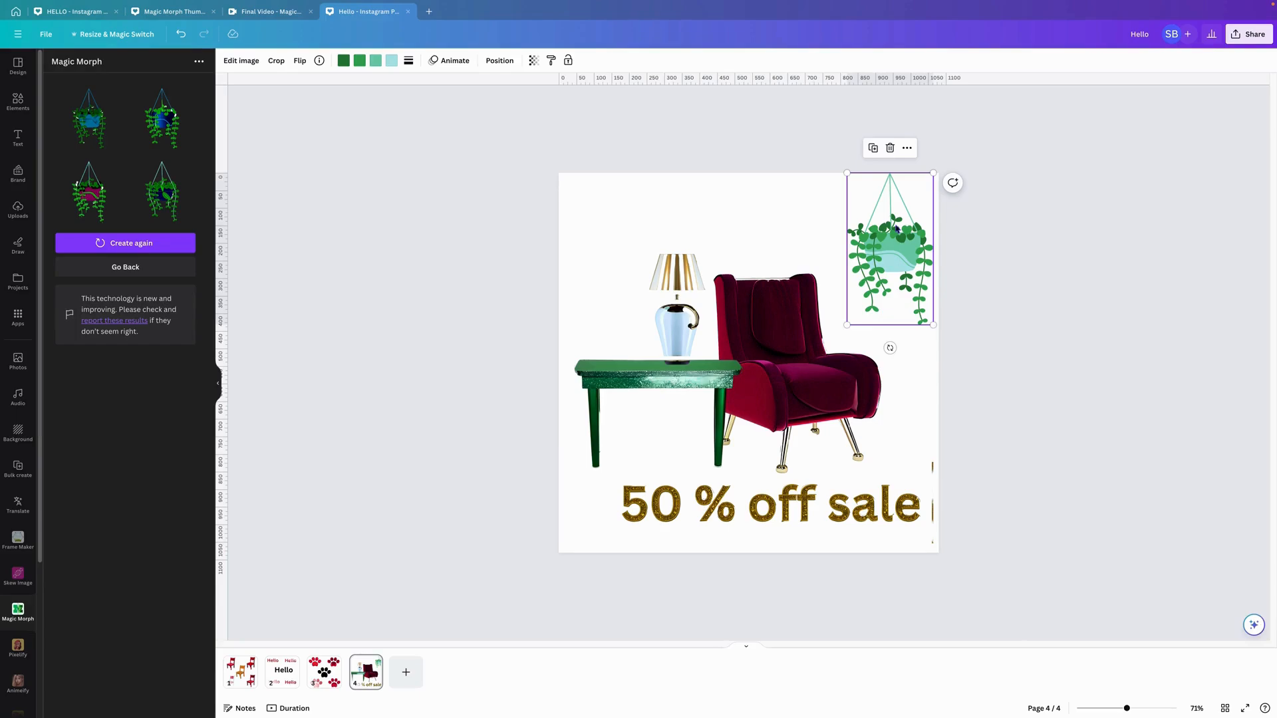
key(Delete)
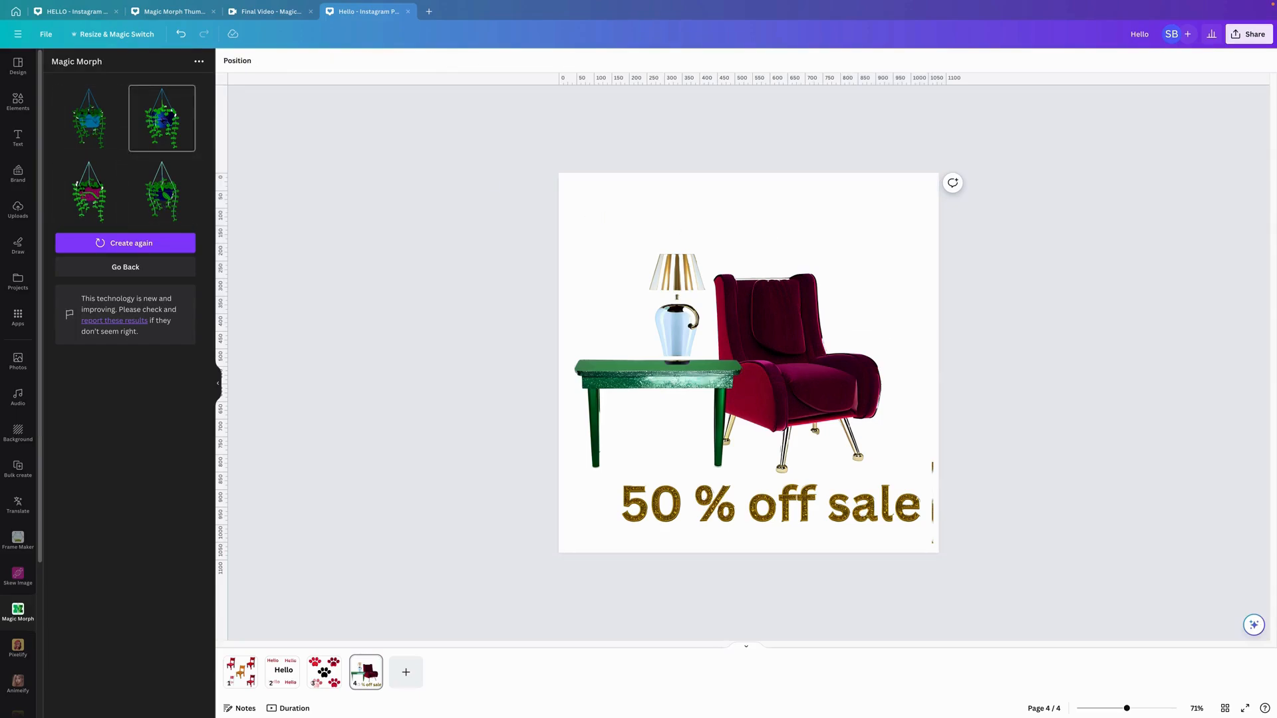
key(ctrl+z)
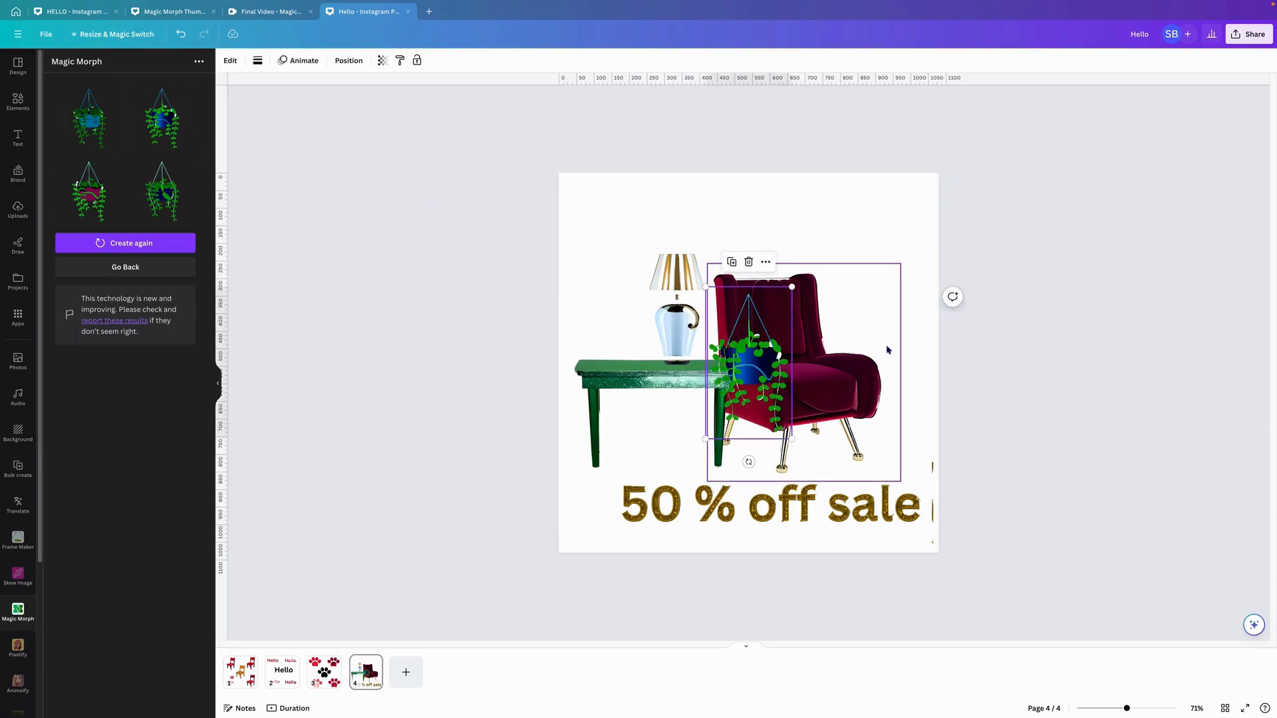
drag(748, 366, 906, 260)
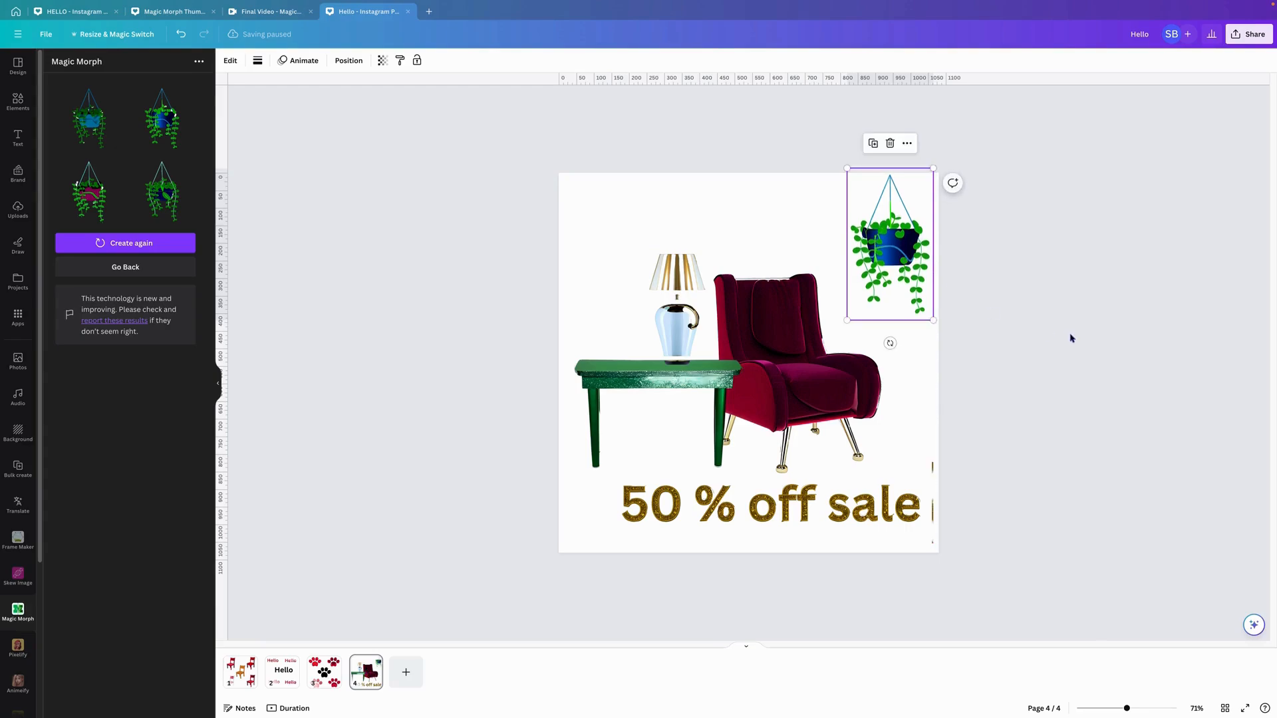
click(1071, 338)
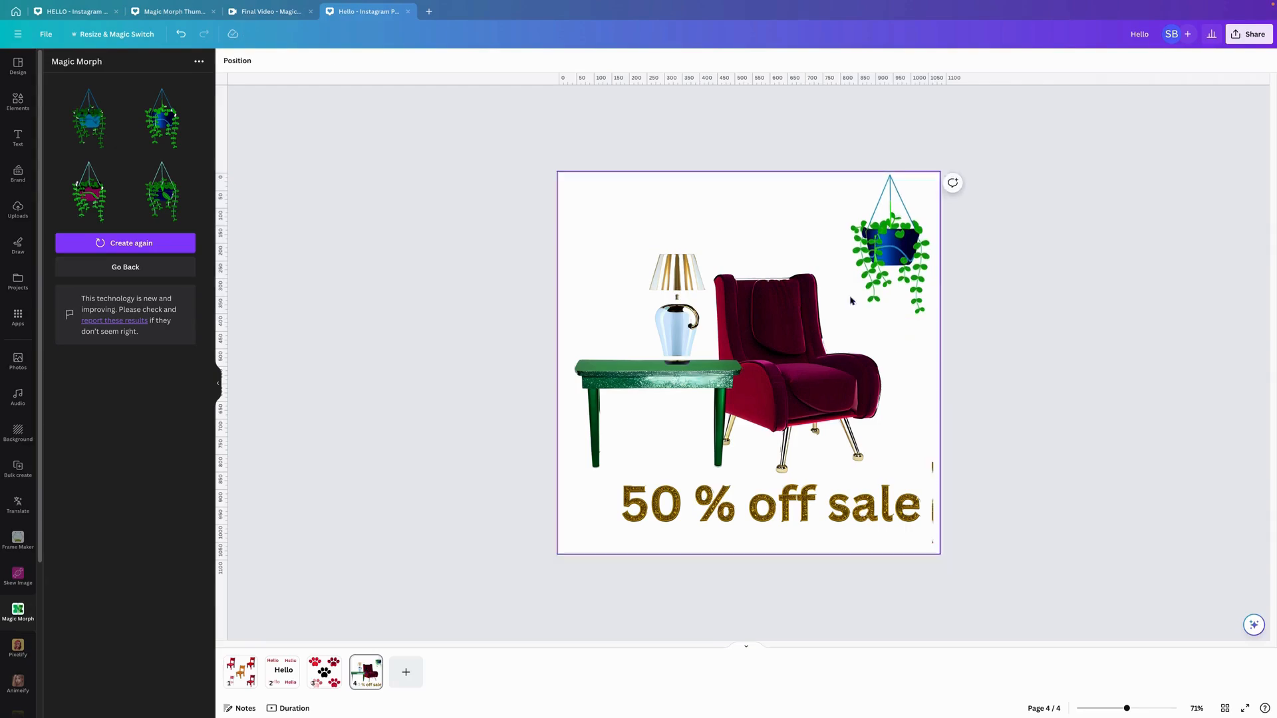
Step: Fill the page background with the blue-to-pink 90° linear gradient (#5170ff, #ff66c4)
click(583, 209)
click(232, 64)
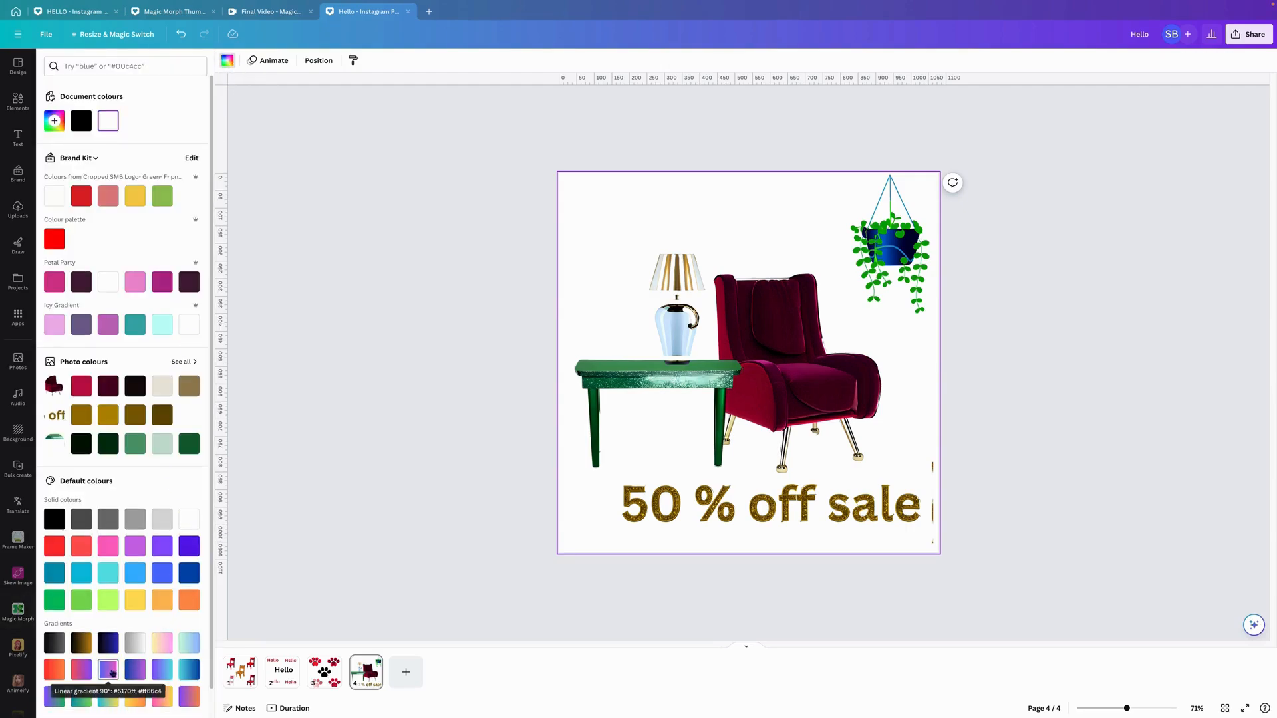
click(108, 669)
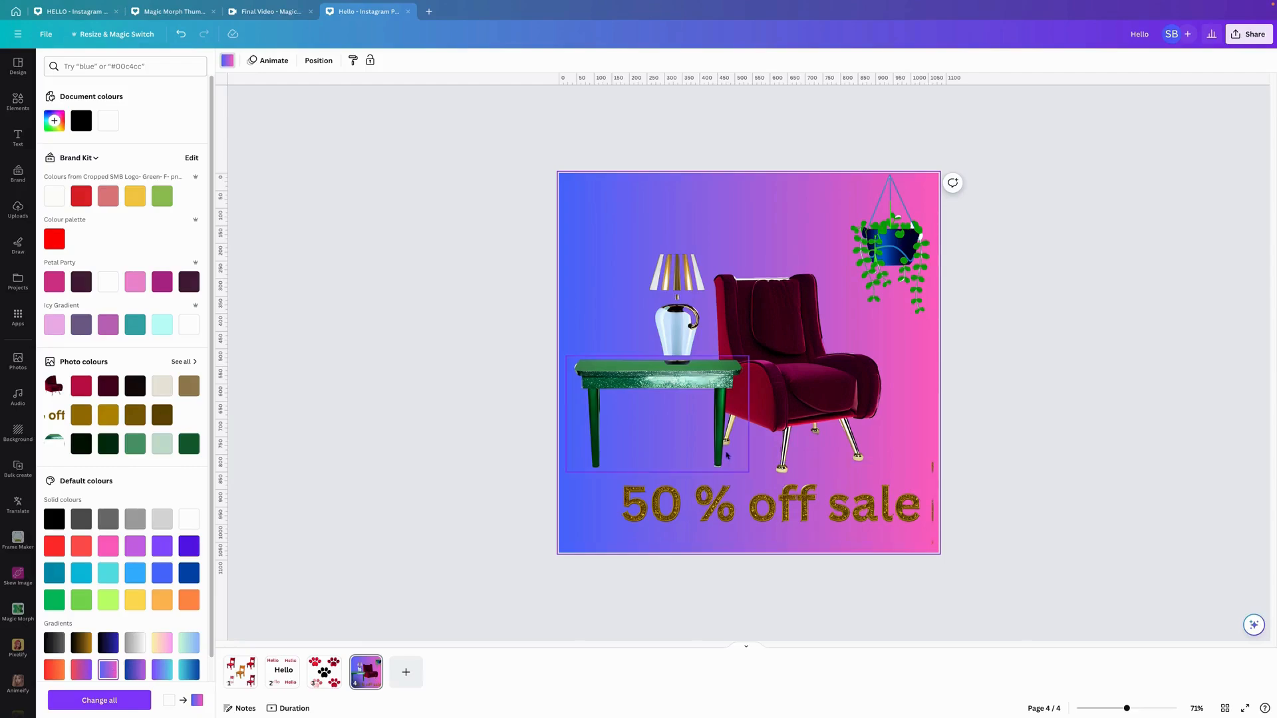
Step: Search the elements for "shadow" and add the Drop Shadow graphic to the page
click(18, 101)
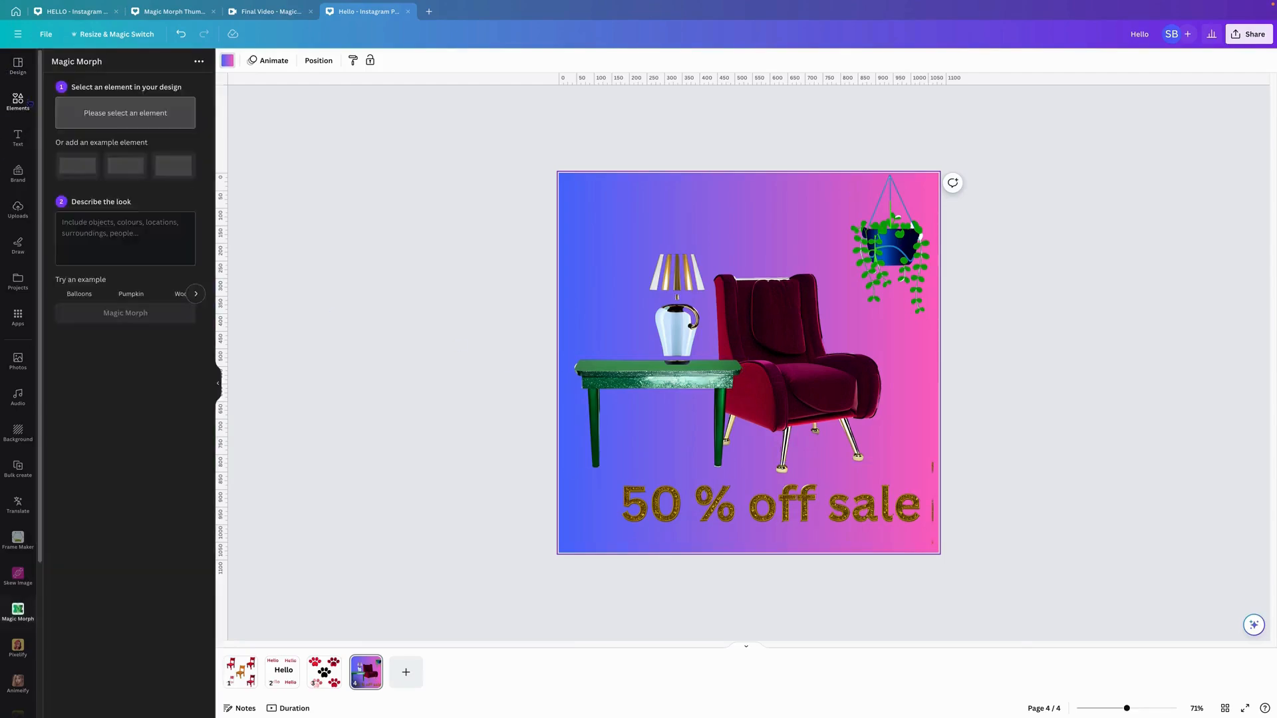
click(57, 62)
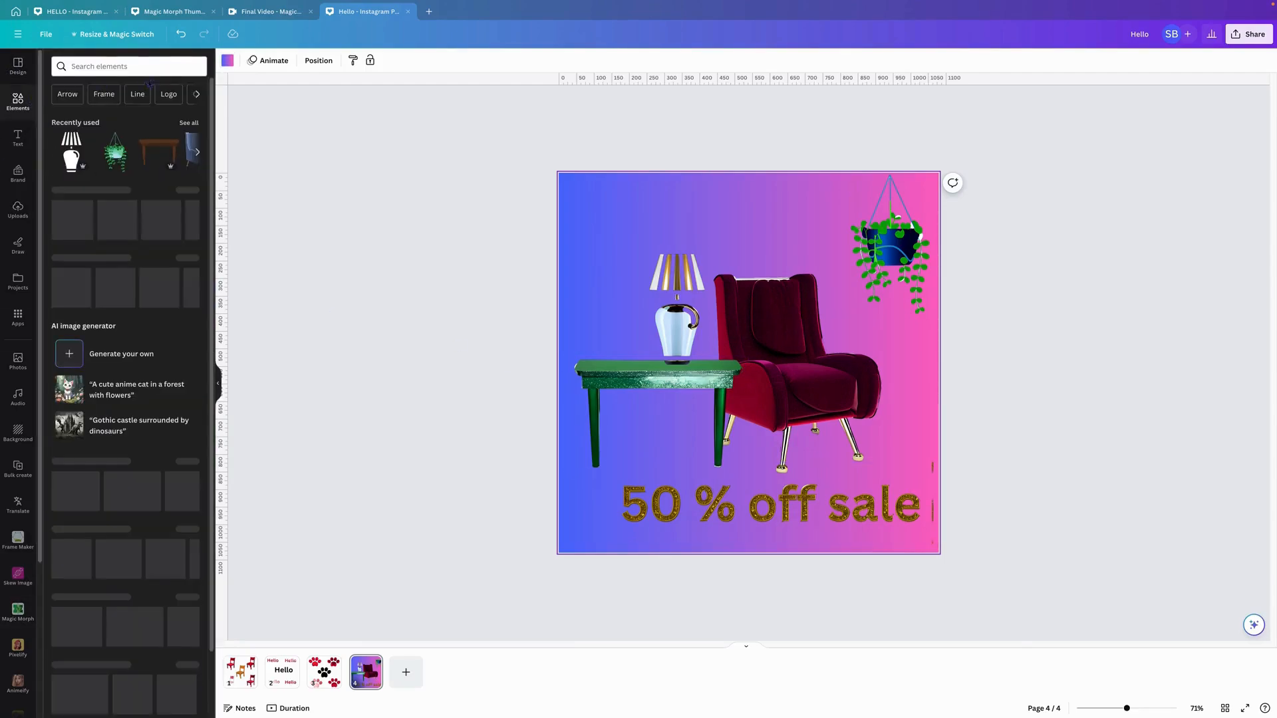
click(156, 68)
text(sha)
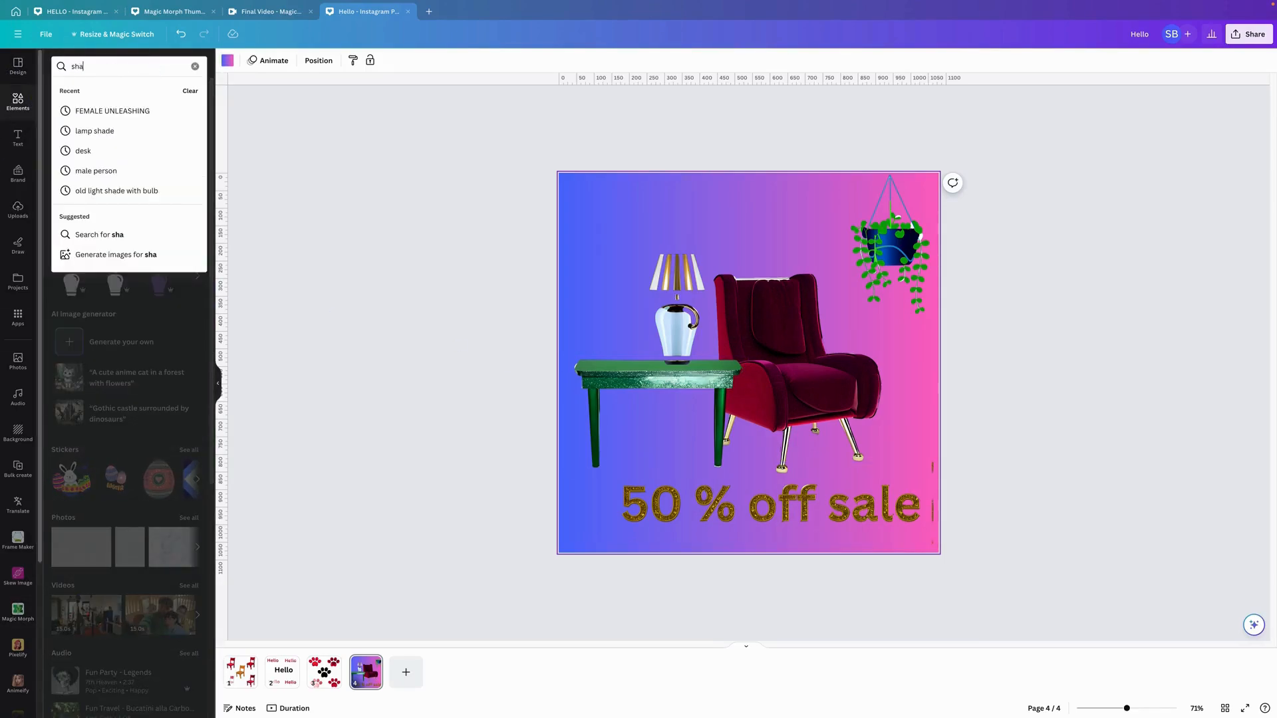
text(dow)
key(Return)
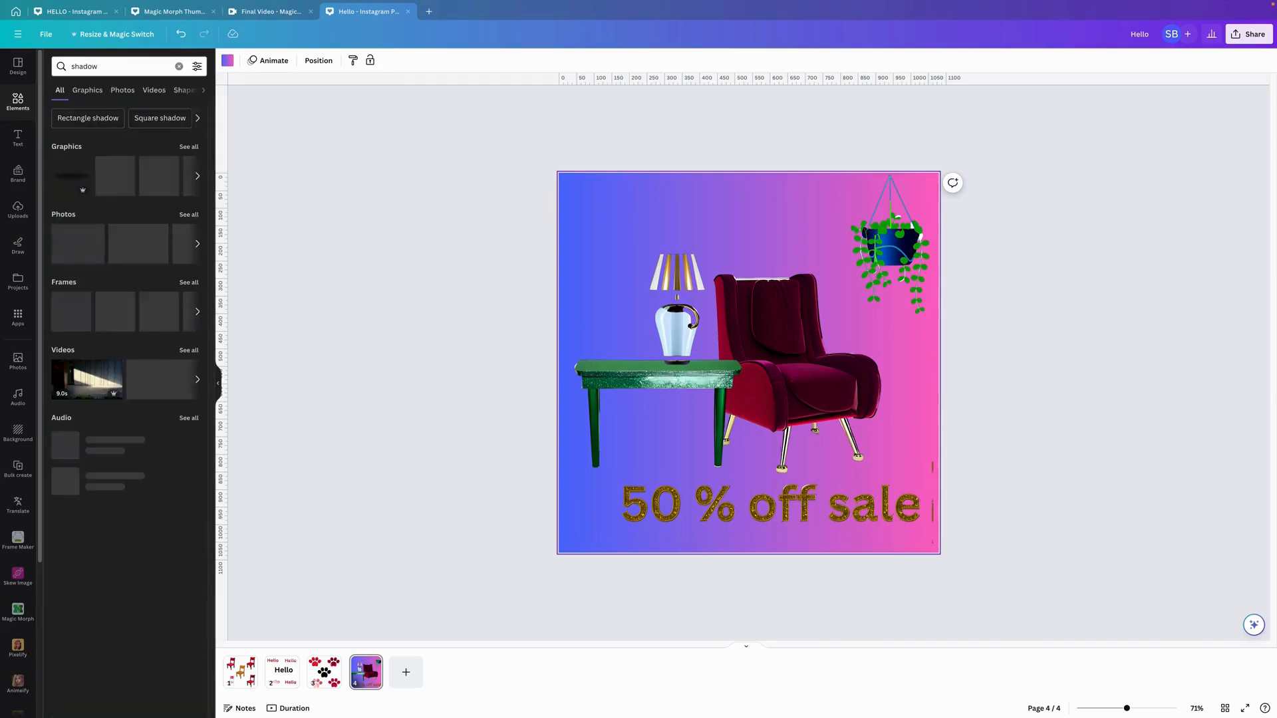
right_click(73, 178)
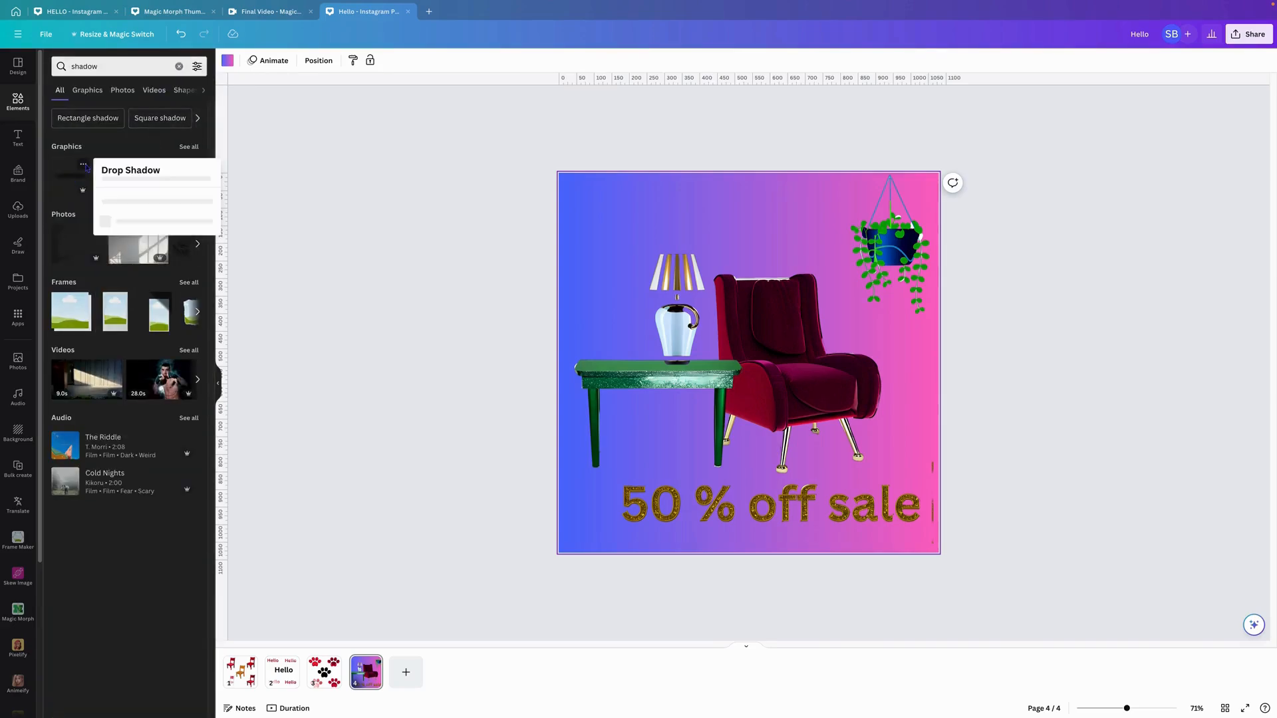
click(74, 180)
click(74, 179)
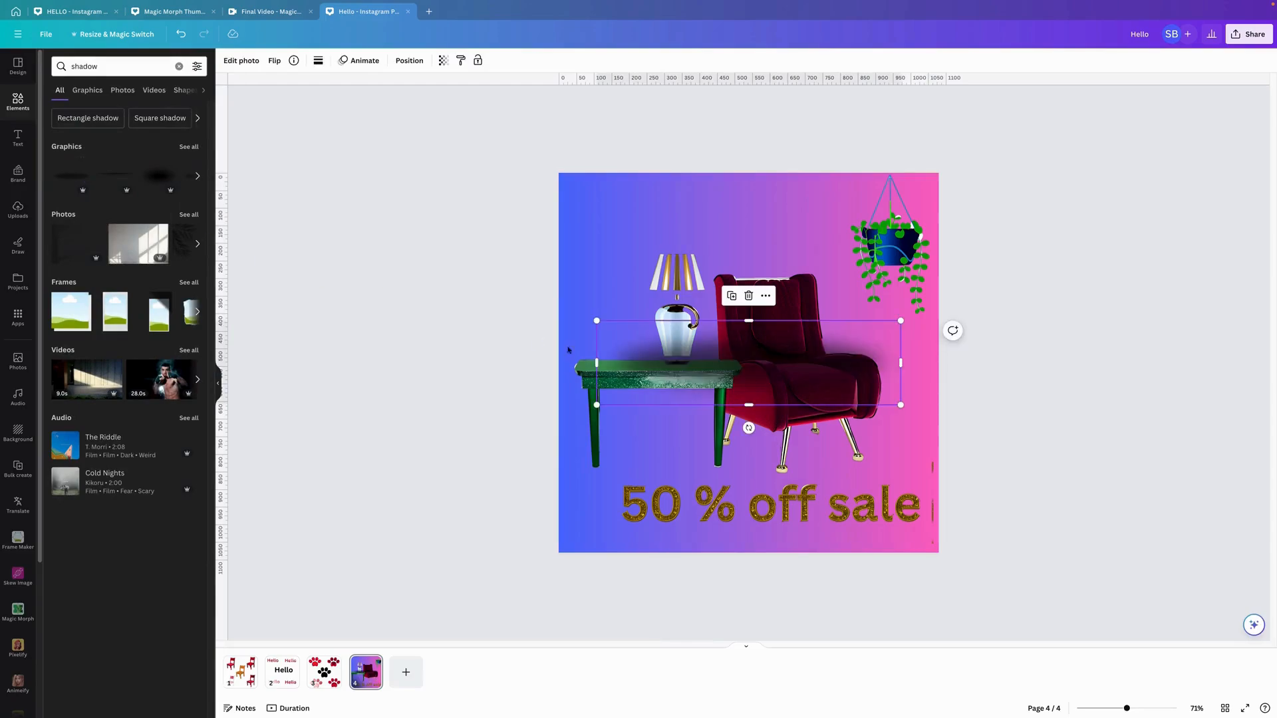
Step: Shrink the drop shadow to the lamp base's width, place it under the lamp on the table and send it backward
drag(595, 405, 686, 391)
right_click(663, 371)
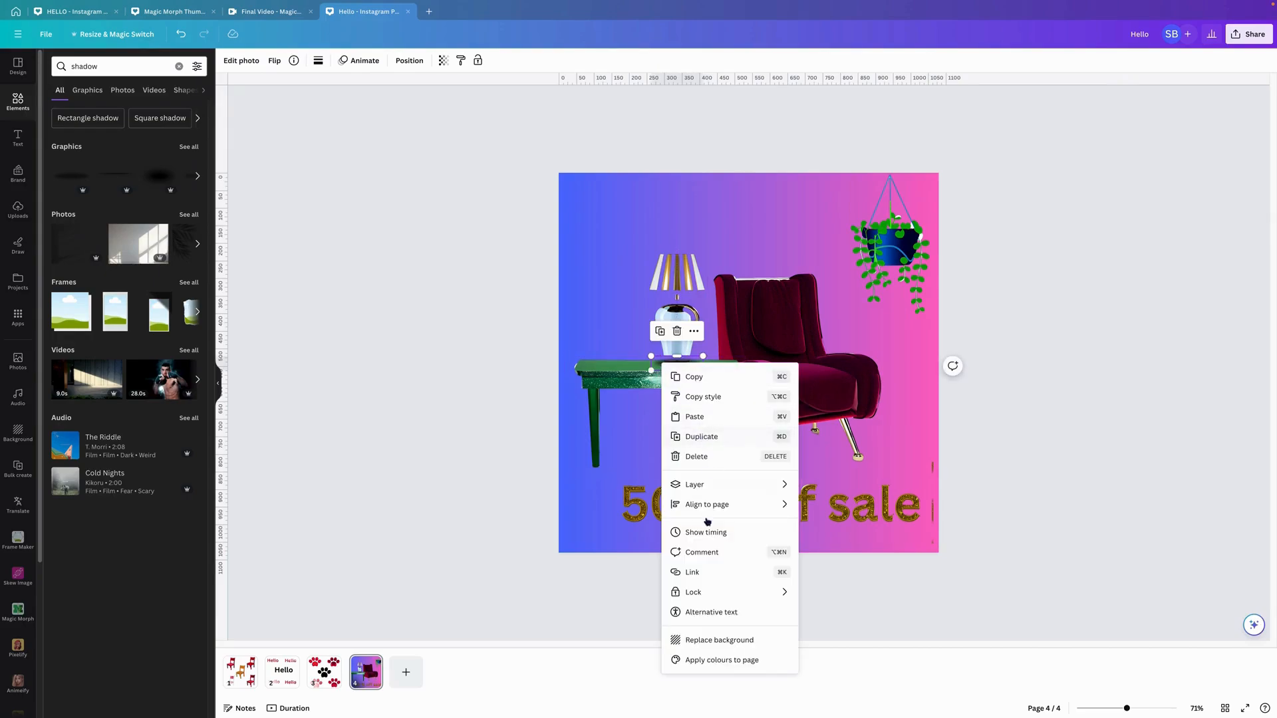
mouse_move(707, 485)
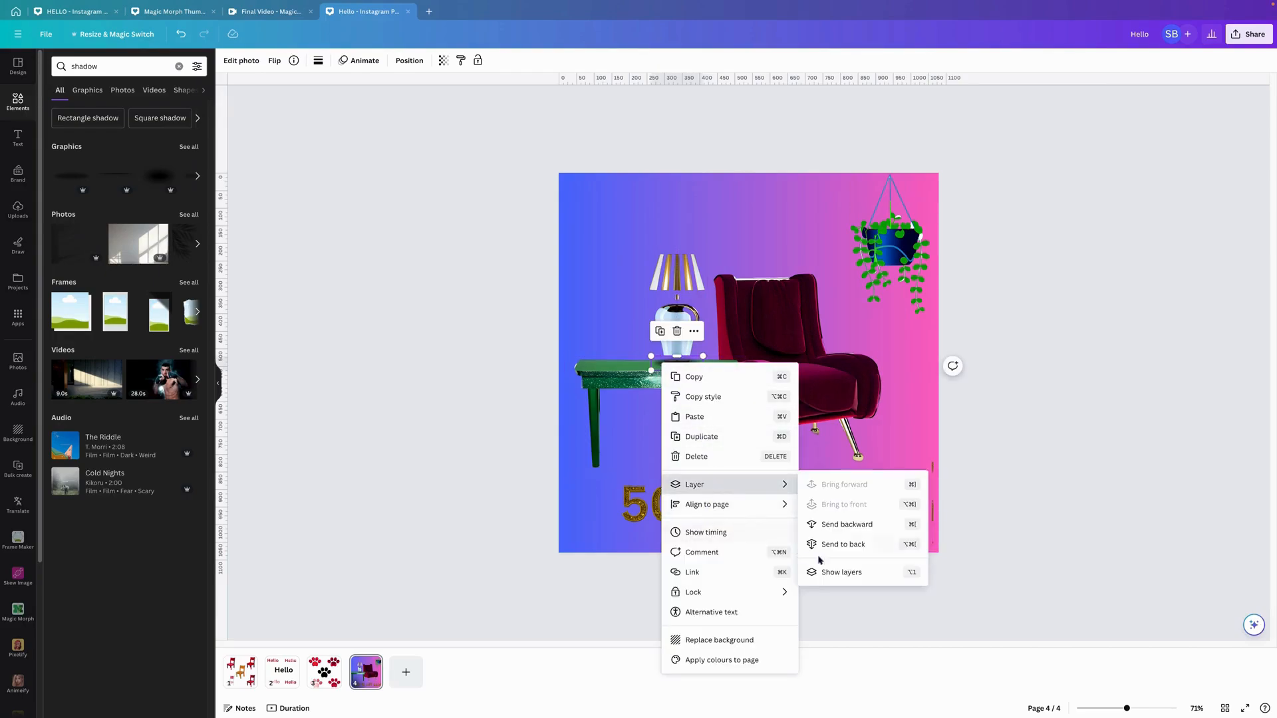
click(846, 525)
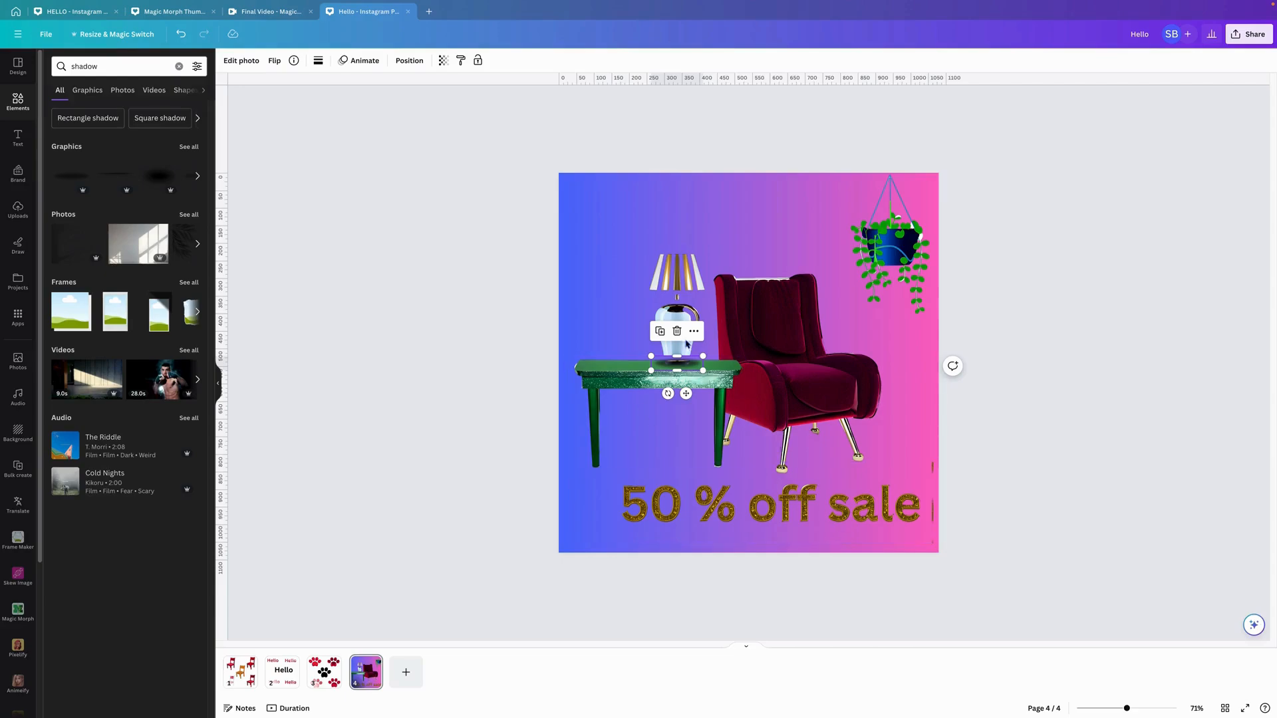
Step: Place smaller copies of the drop shadow under the feet of the green table's two legs
drag(686, 393, 587, 468)
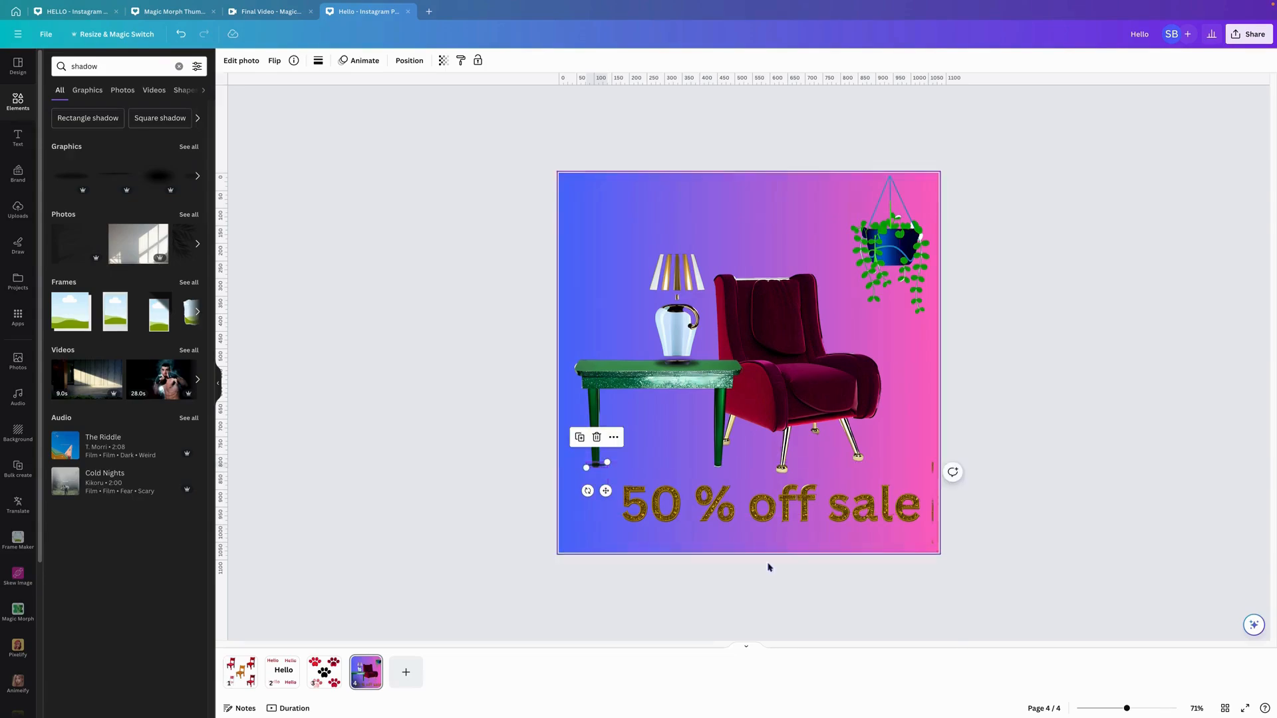
drag(1129, 709, 1143, 709)
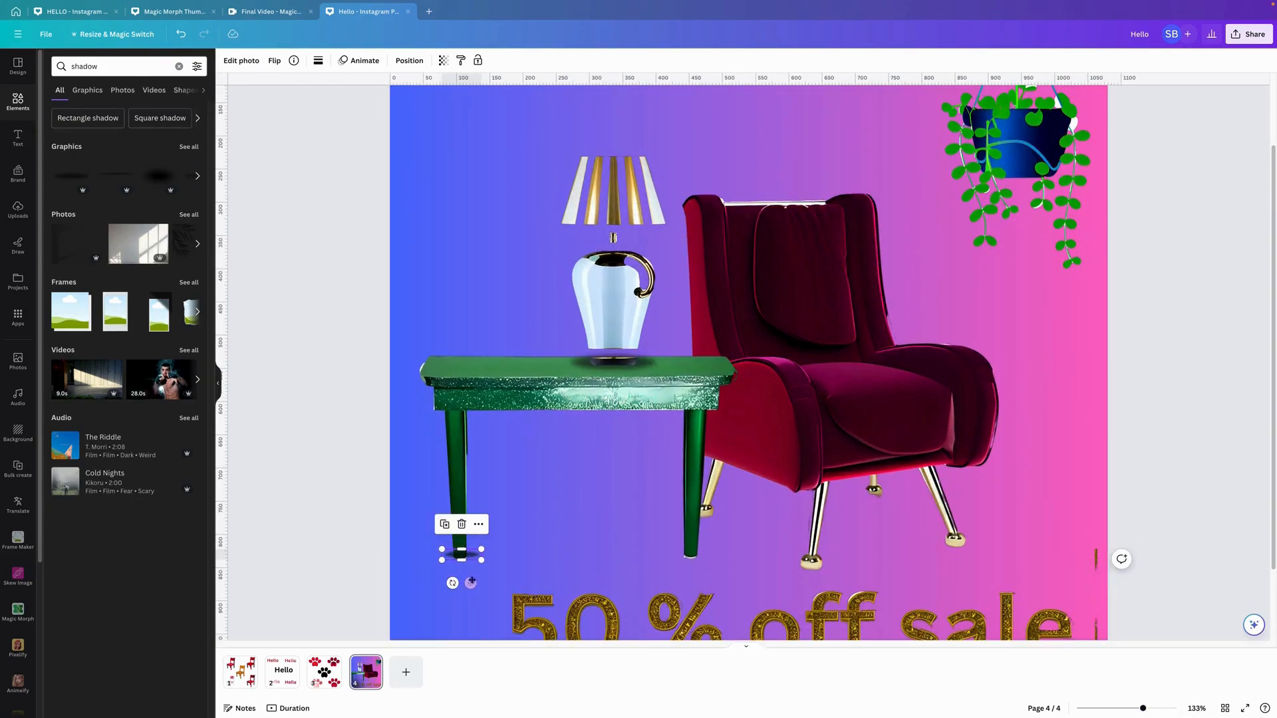
drag(470, 583, 698, 585)
click(440, 606)
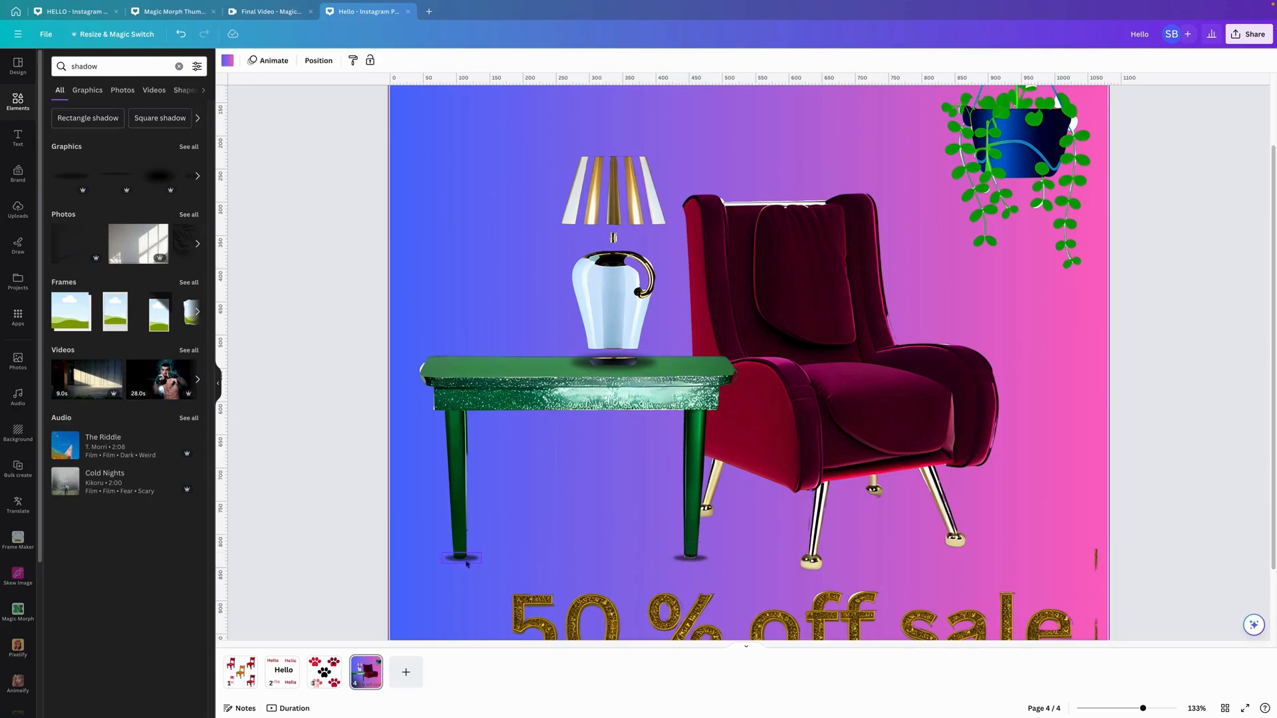
Step: Send both table-leg shadows backward one layer
right_click(467, 564)
mouse_move(572, 524)
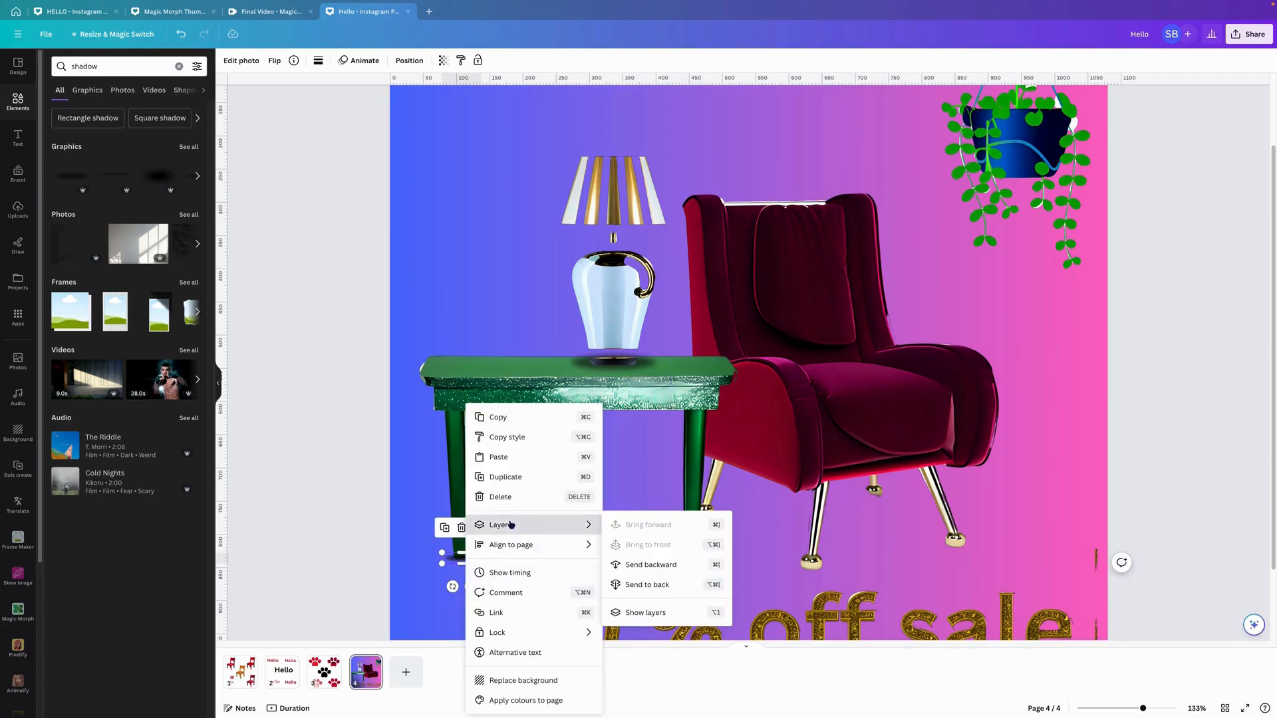
click(646, 567)
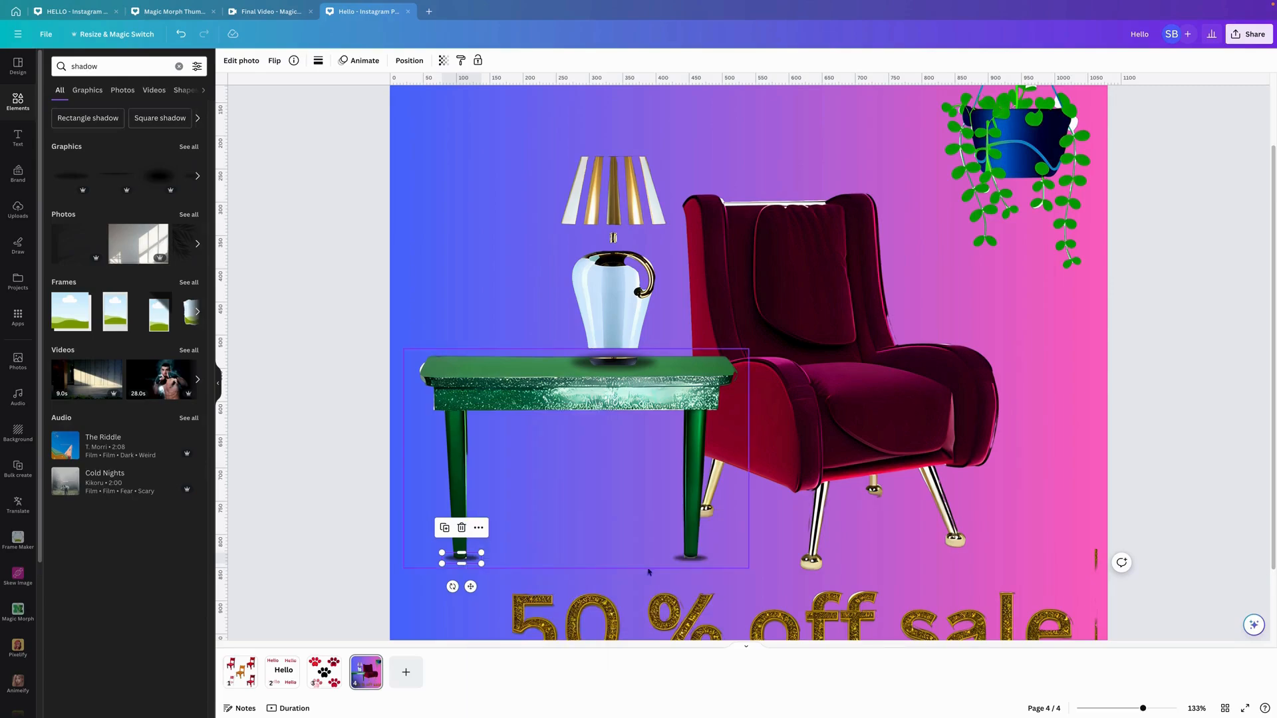
right_click(682, 563)
mouse_move(765, 525)
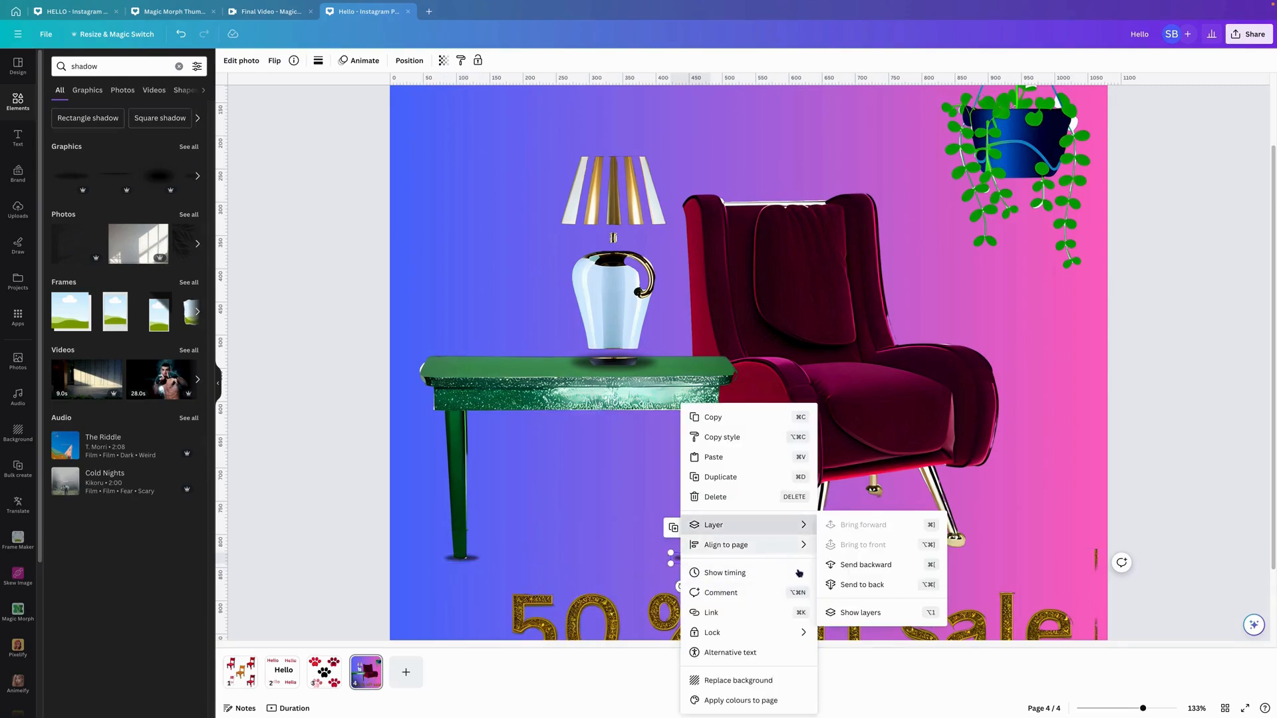
click(862, 566)
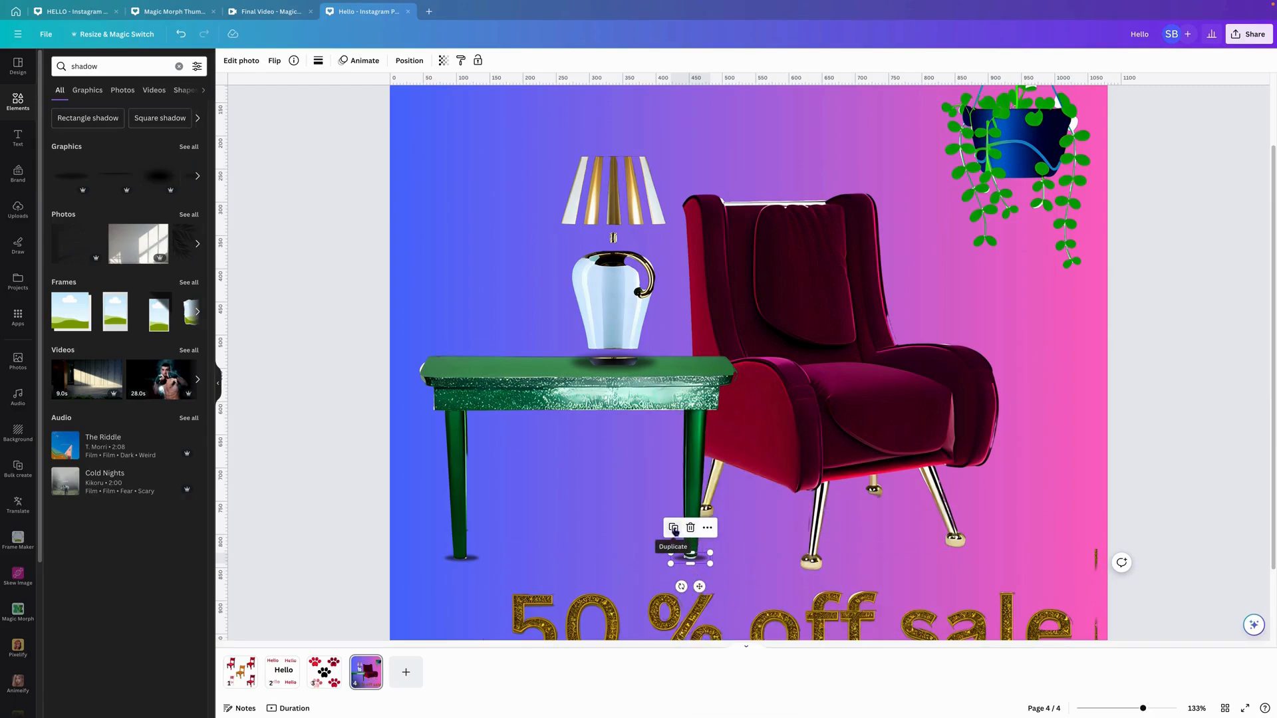
Step: Duplicate the small shadow and place one copy under each of the armchair's four gold legs
drag(699, 586, 819, 600)
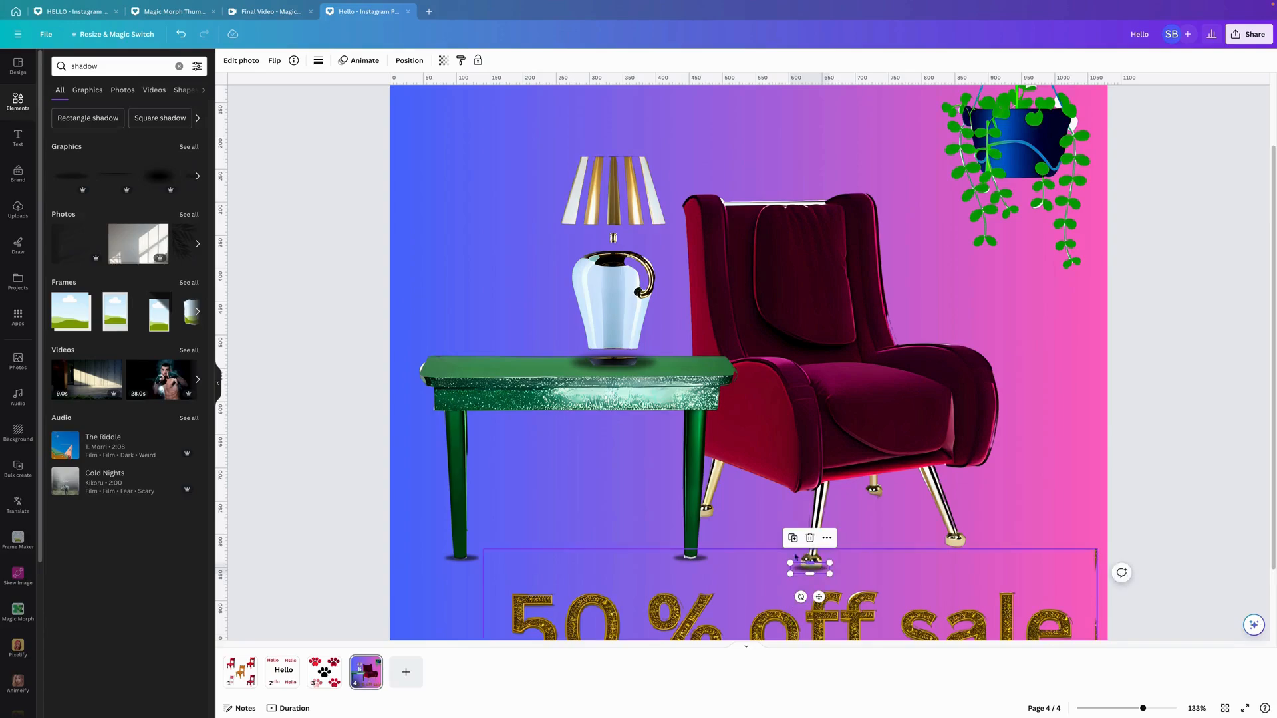
click(792, 538)
drag(931, 607, 960, 574)
click(1096, 557)
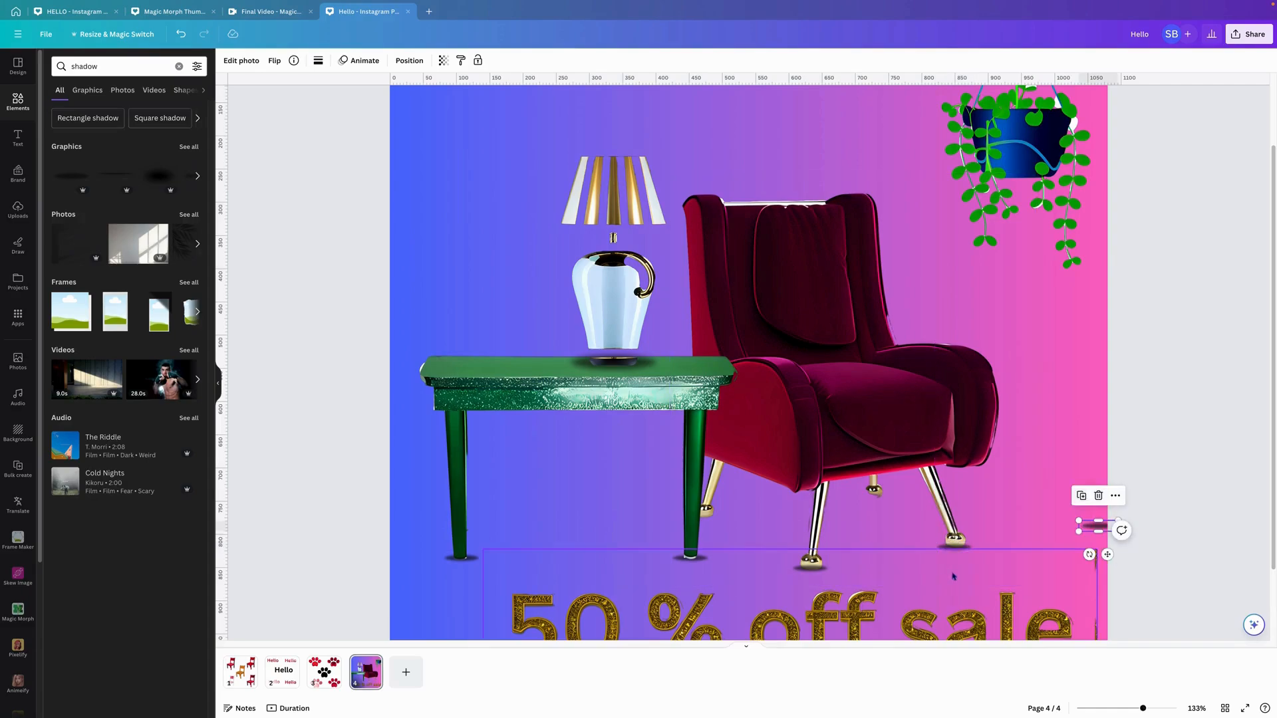
drag(1107, 554, 880, 523)
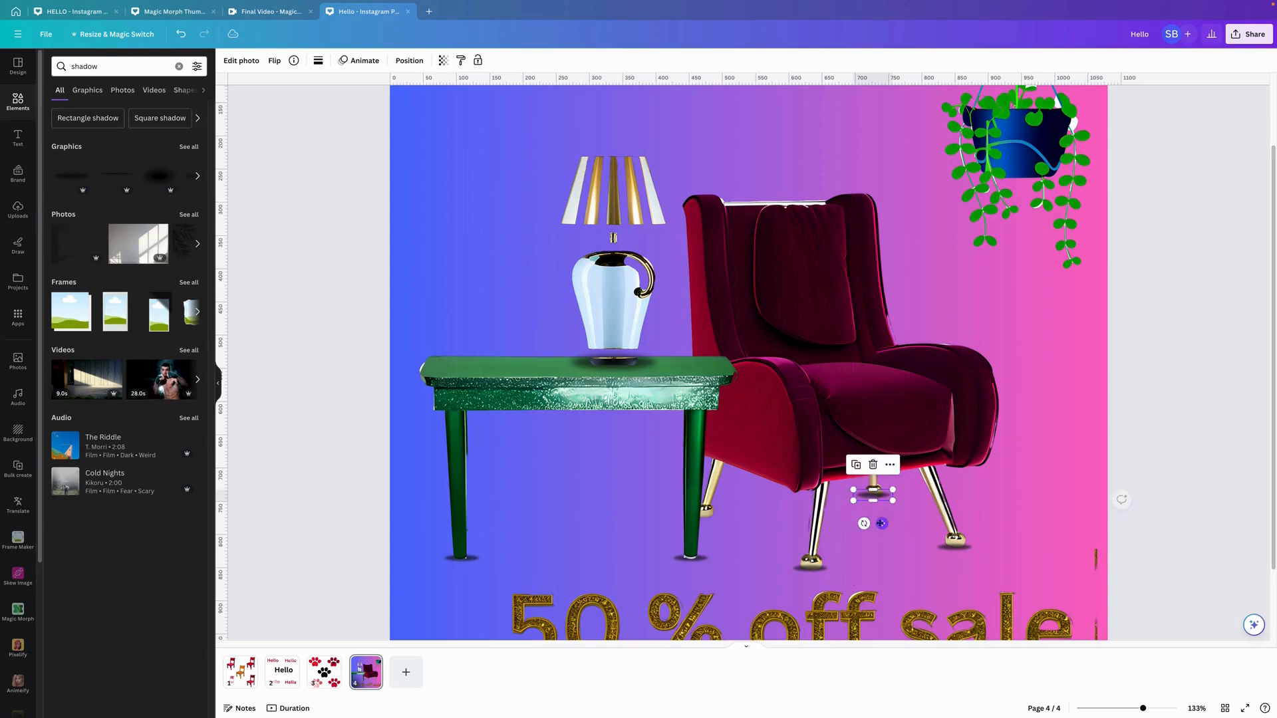
click(856, 470)
drag(801, 472, 714, 548)
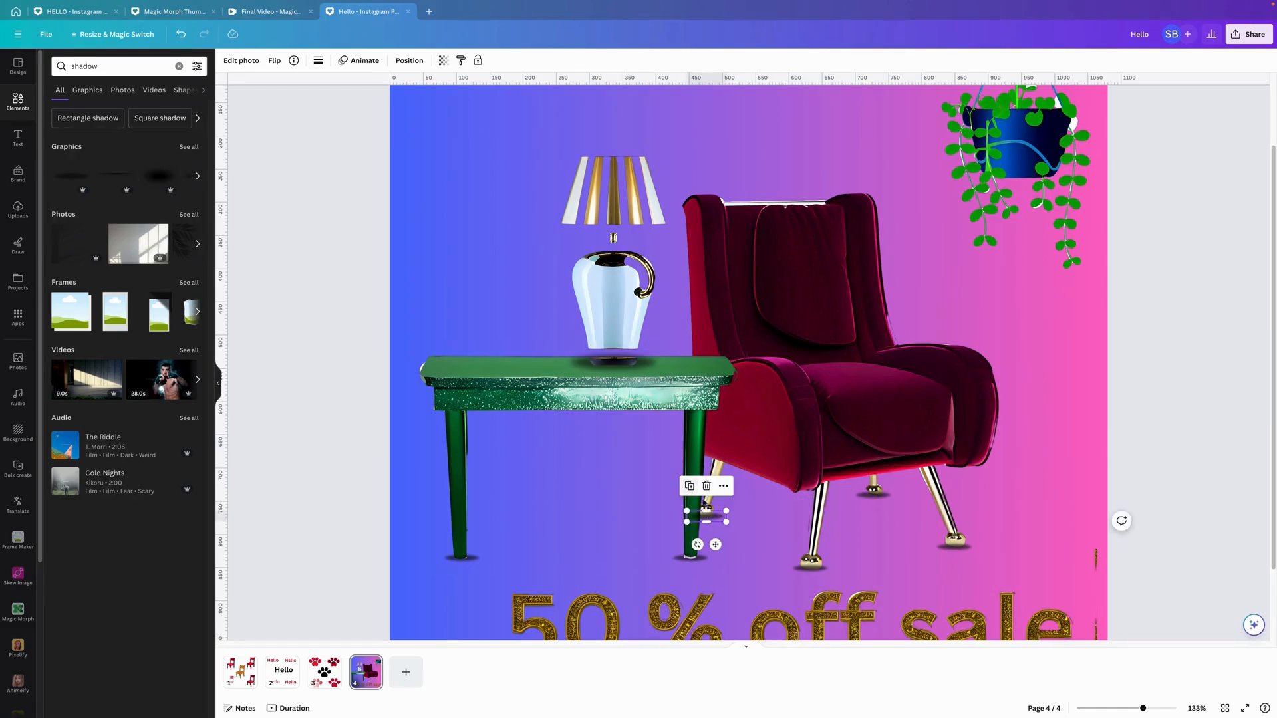
Step: Send the shadows under the armchair's leg behind the table and its front left leg backward one layer
right_click(708, 520)
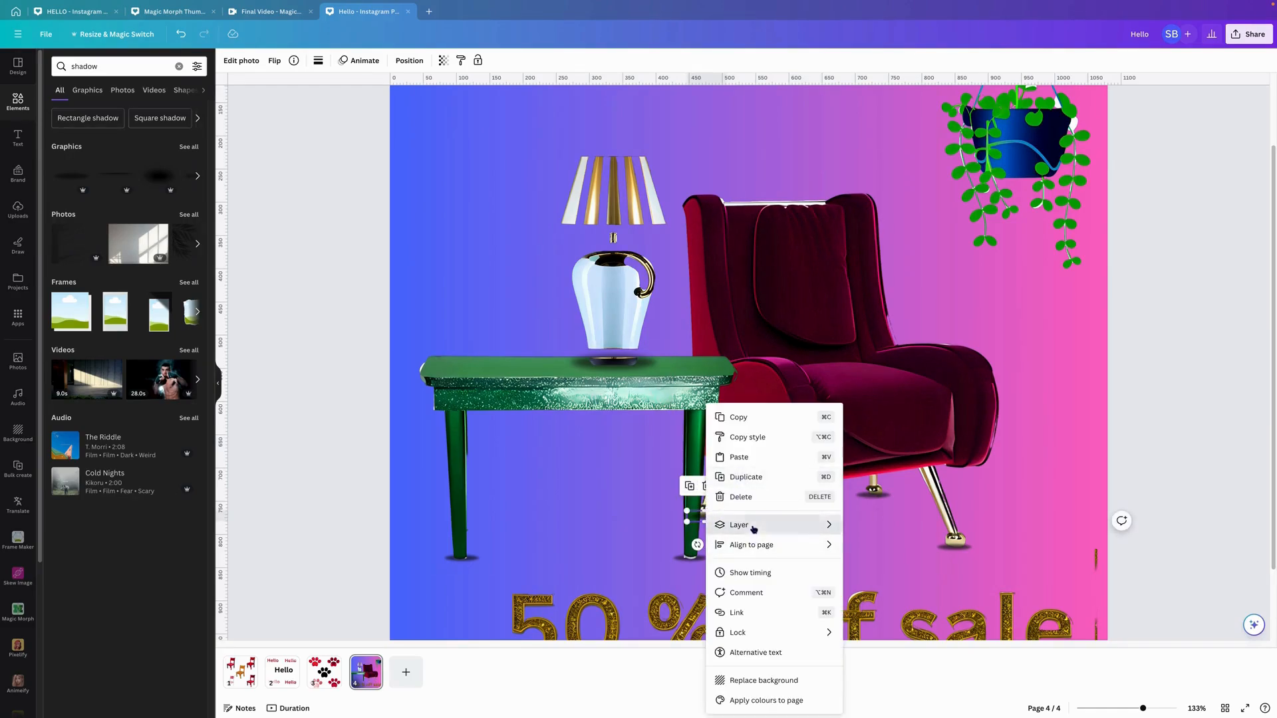
mouse_move(765, 525)
click(869, 564)
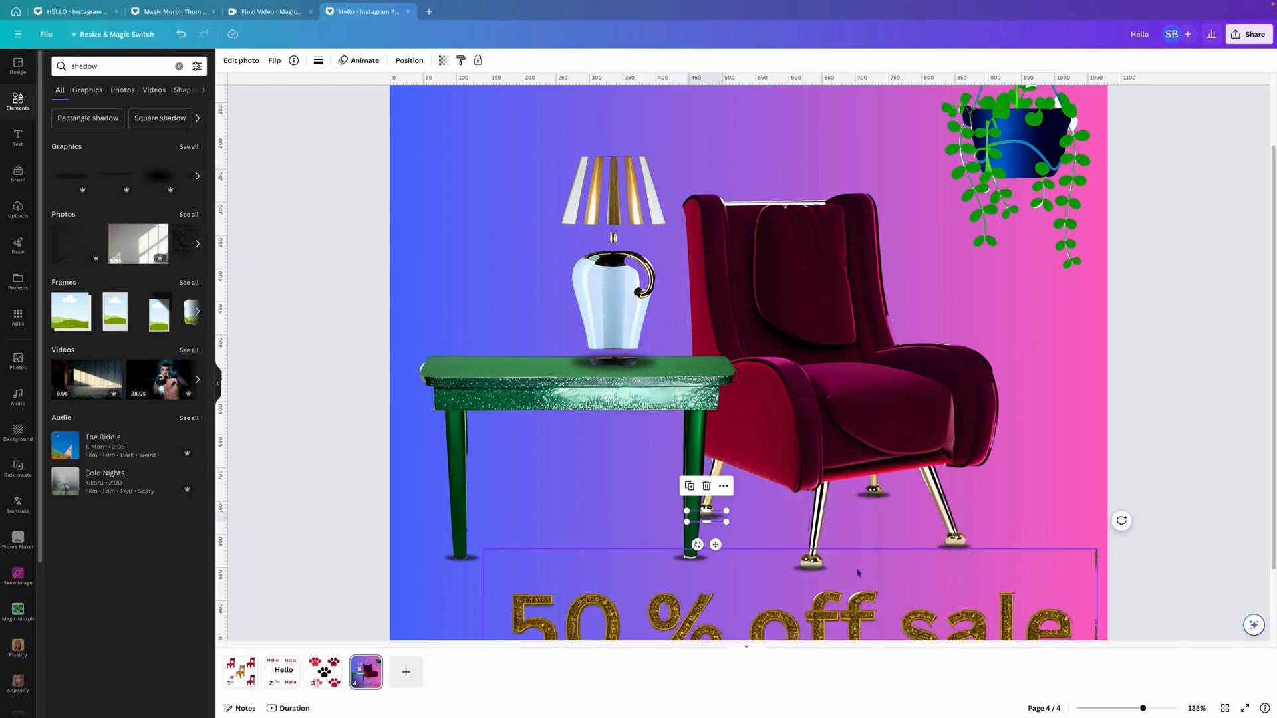
right_click(813, 568)
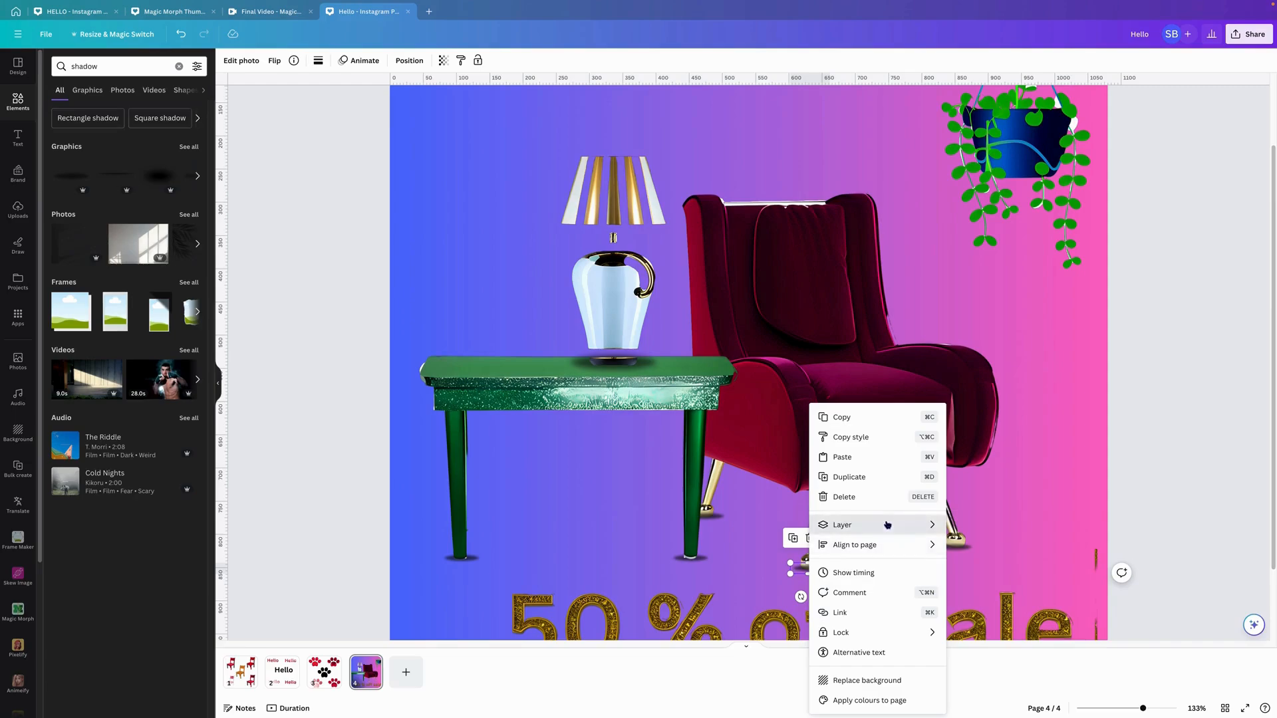
mouse_move(889, 524)
click(994, 565)
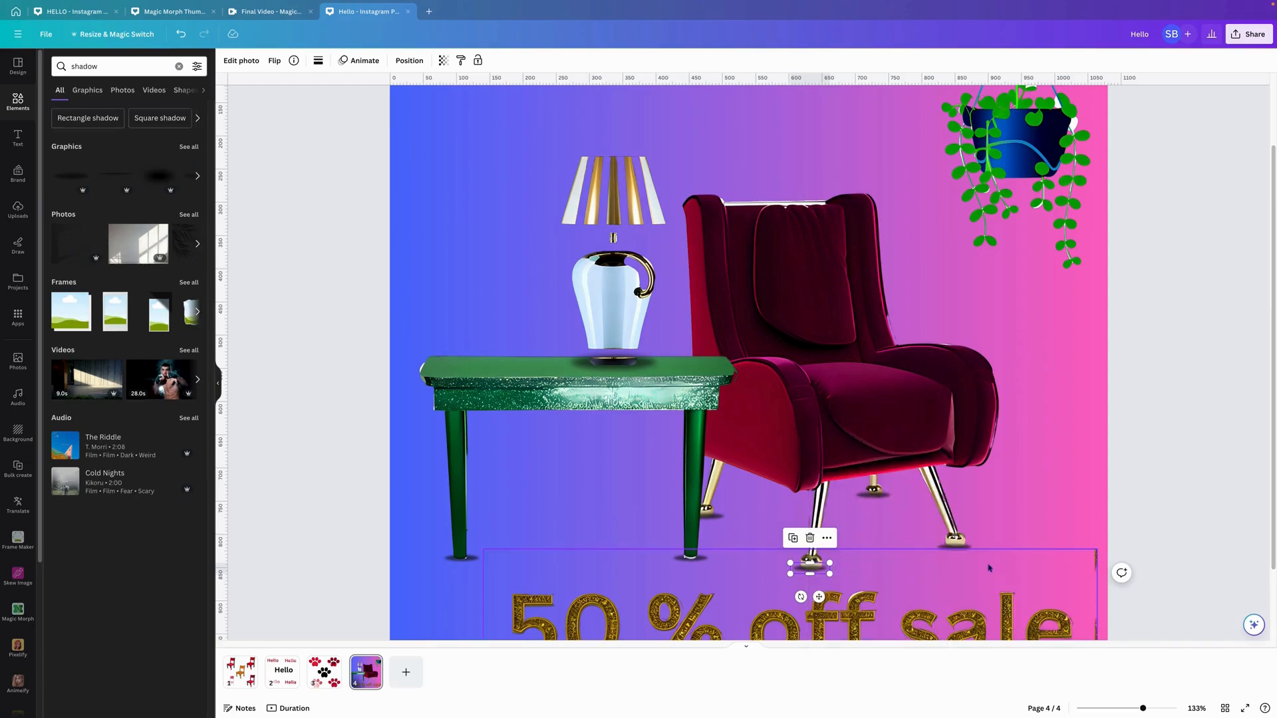
click(874, 570)
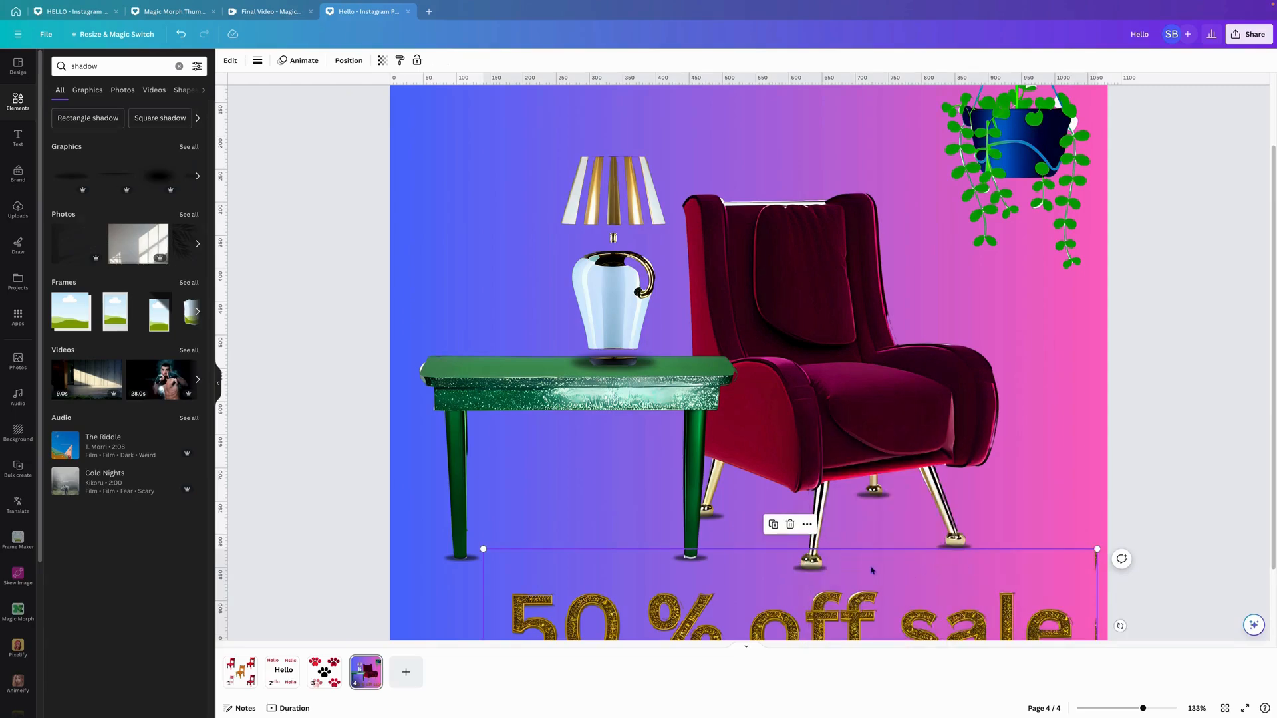
right_click(811, 569)
click(803, 572)
right_click(811, 566)
mouse_move(812, 566)
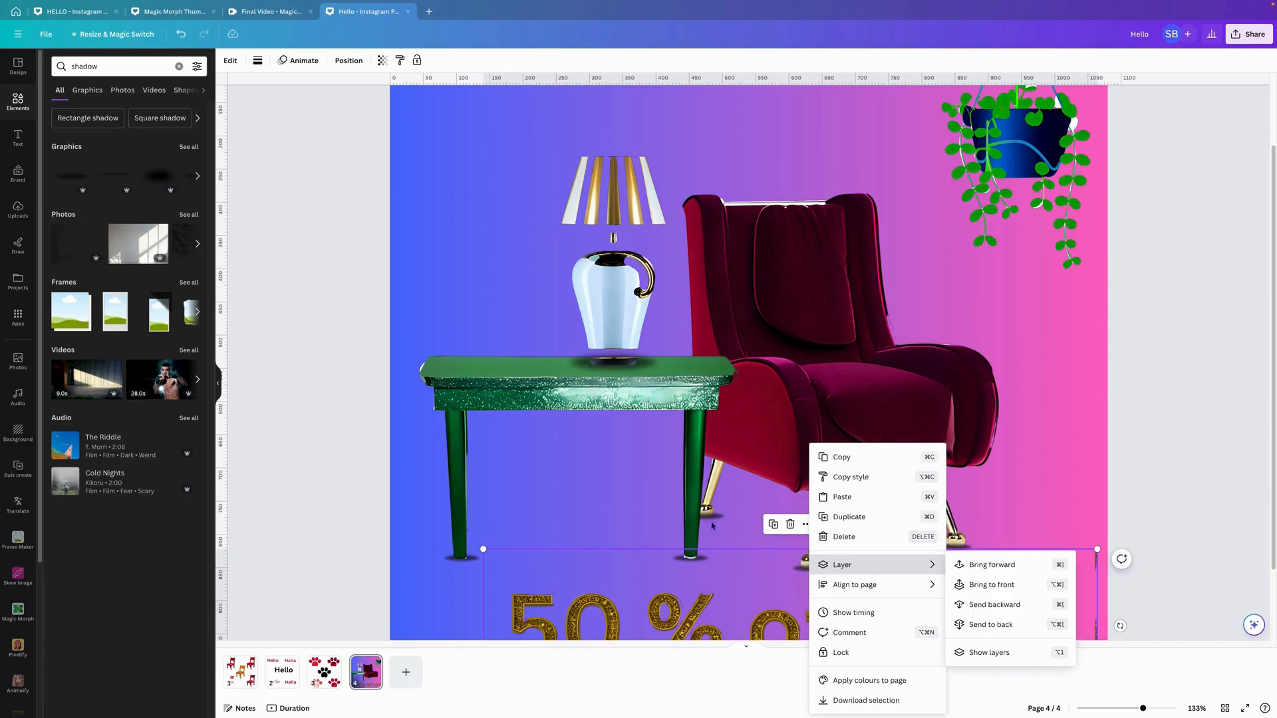
click(687, 564)
click(687, 562)
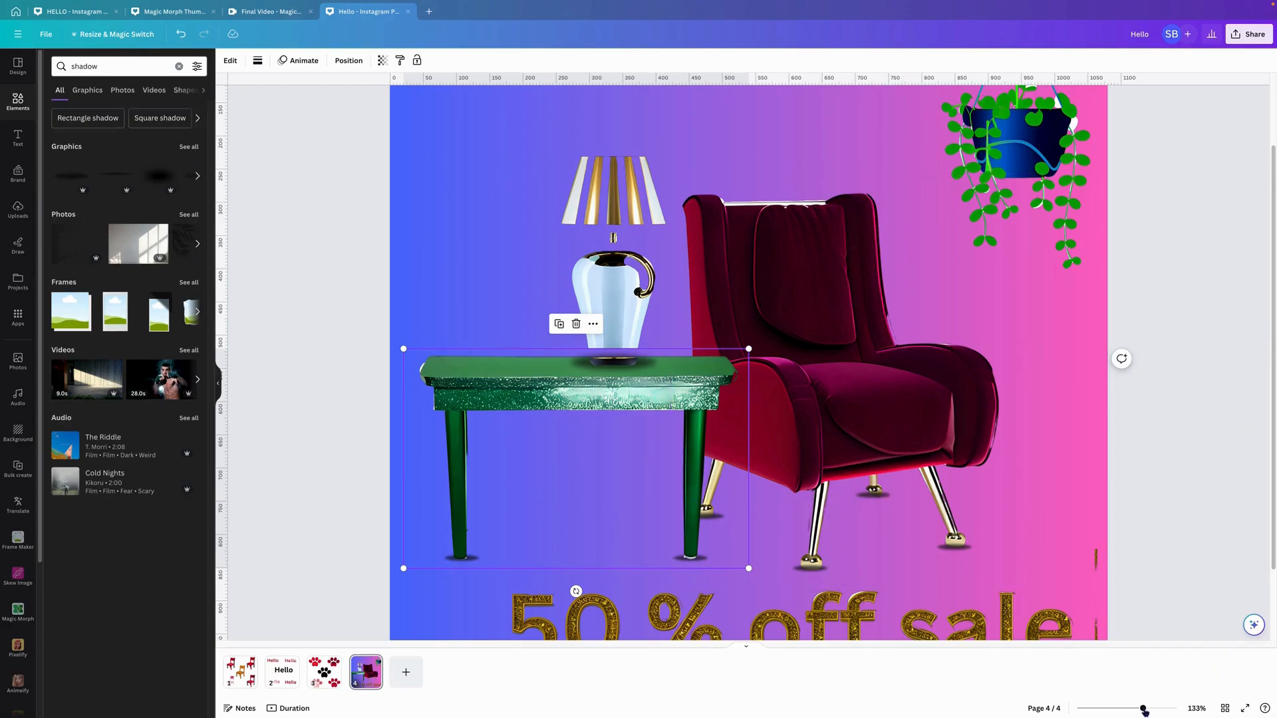
Step: Open the Magic Morph settings of the gold "50 % off sale" text, leaving them without generating new results
mouse_move(1144, 711)
mouse_down()
mouse_move(1156, 710)
mouse_move(1129, 712)
mouse_up()
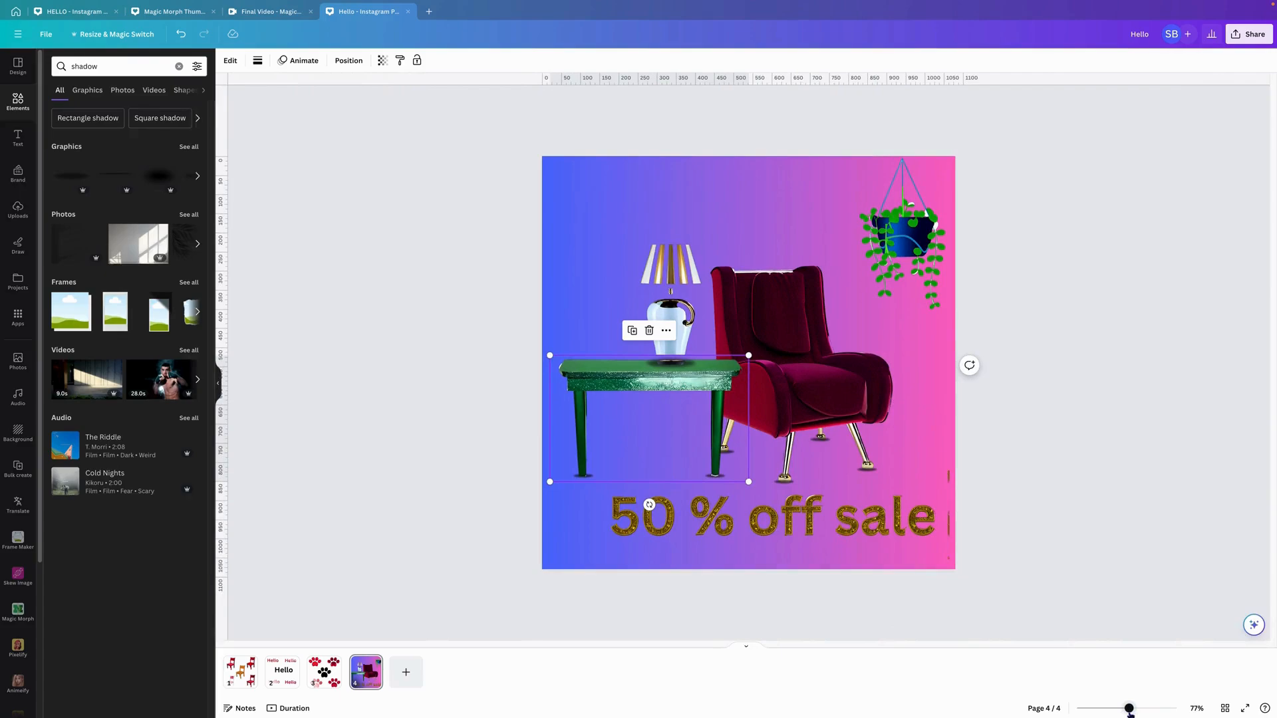
click(889, 541)
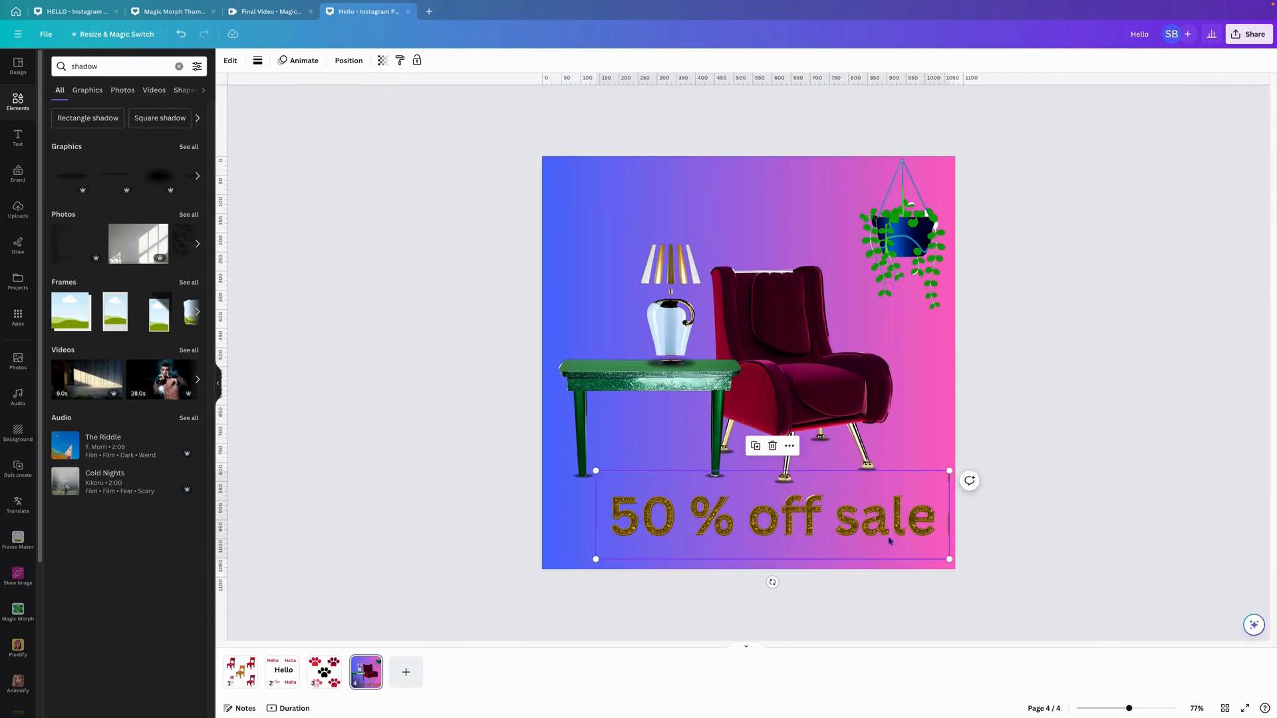
click(232, 62)
click(67, 107)
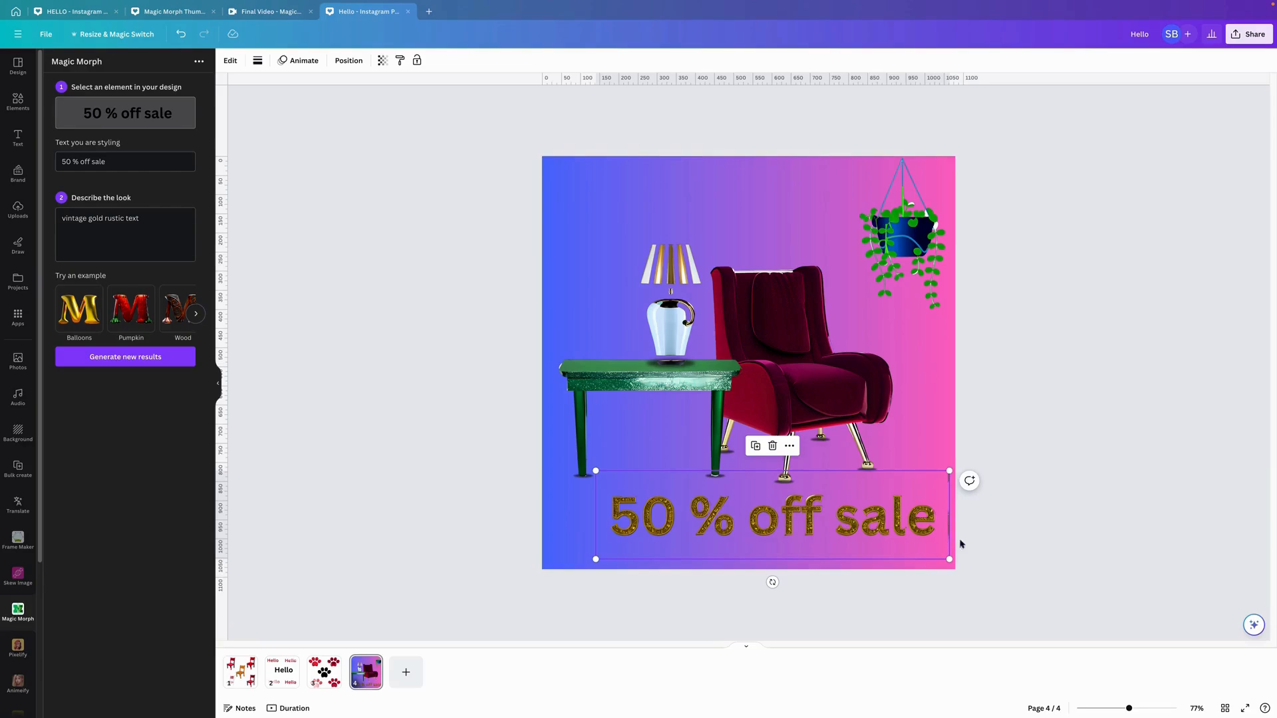
click(1004, 559)
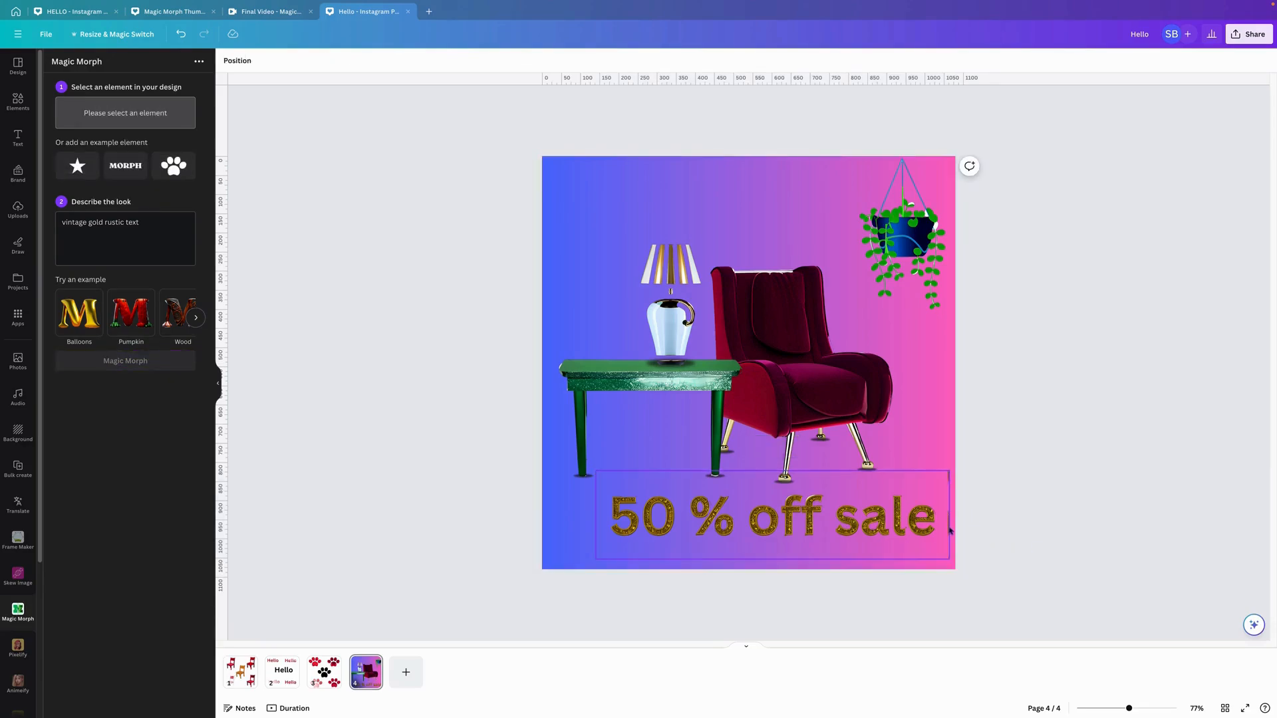